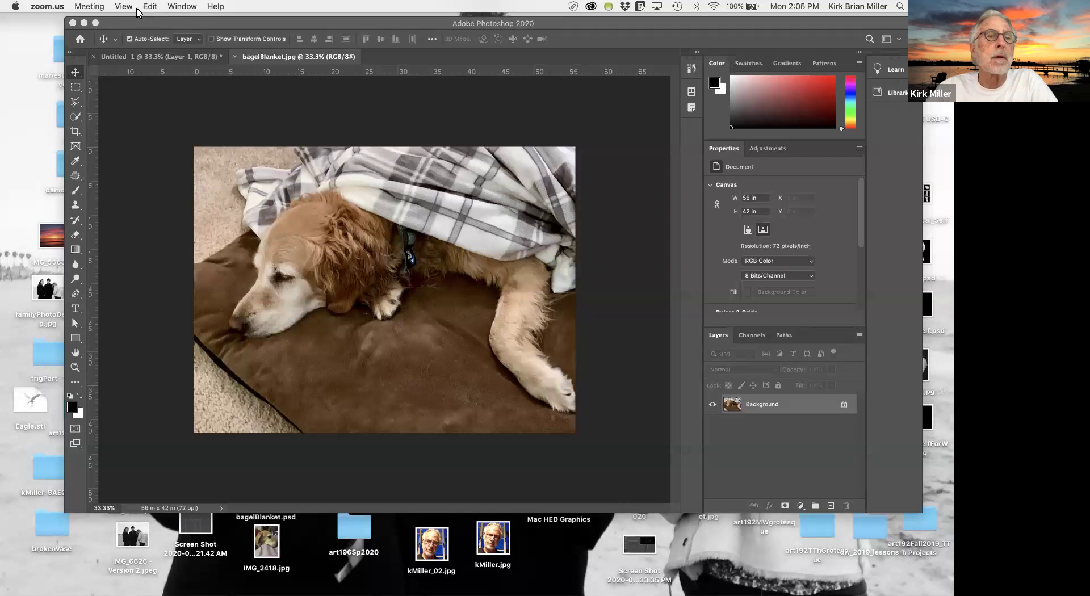
# Step: Try setting the dog photo's resolution to 240 pixels/inch with resampling off, and discard the Image Size changes
pyautogui.click(158, 22)
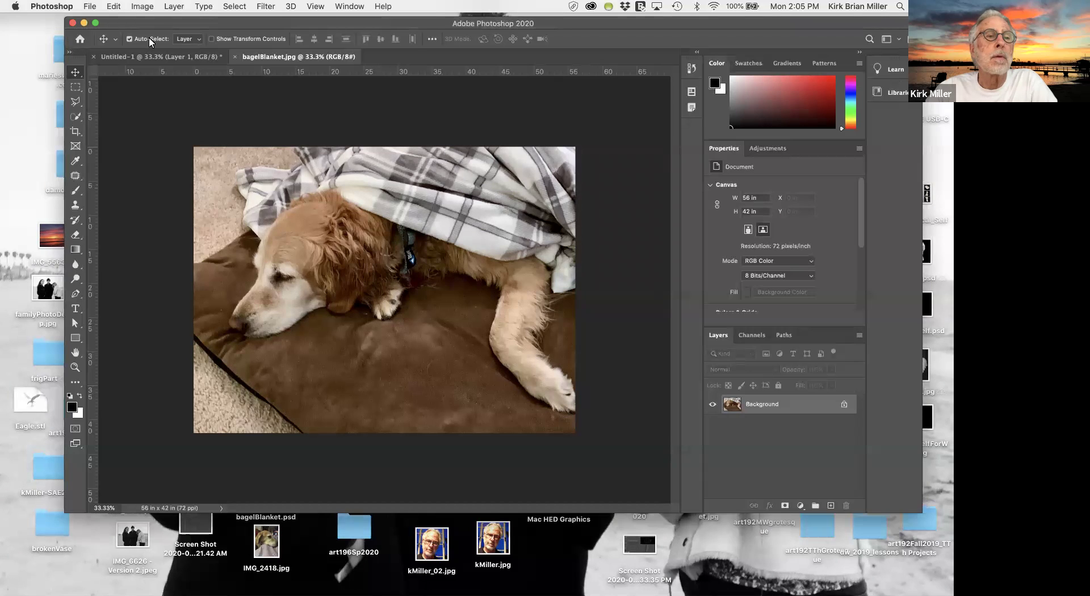
pyautogui.moveTo(149, 50); pyautogui.dragTo(154, 42)
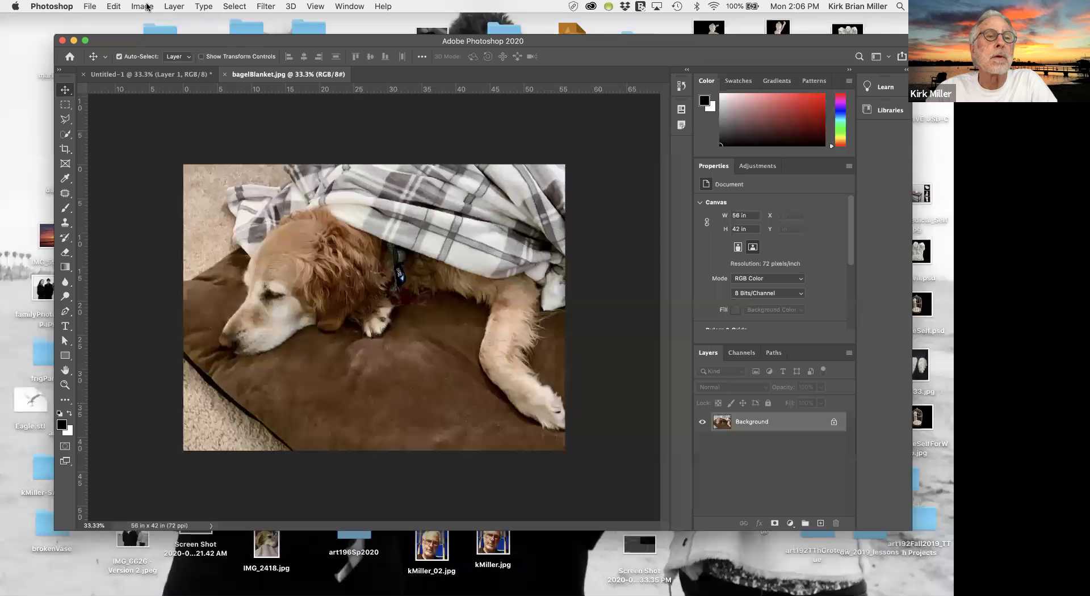
pyautogui.click(148, 7)
pyautogui.click(173, 94)
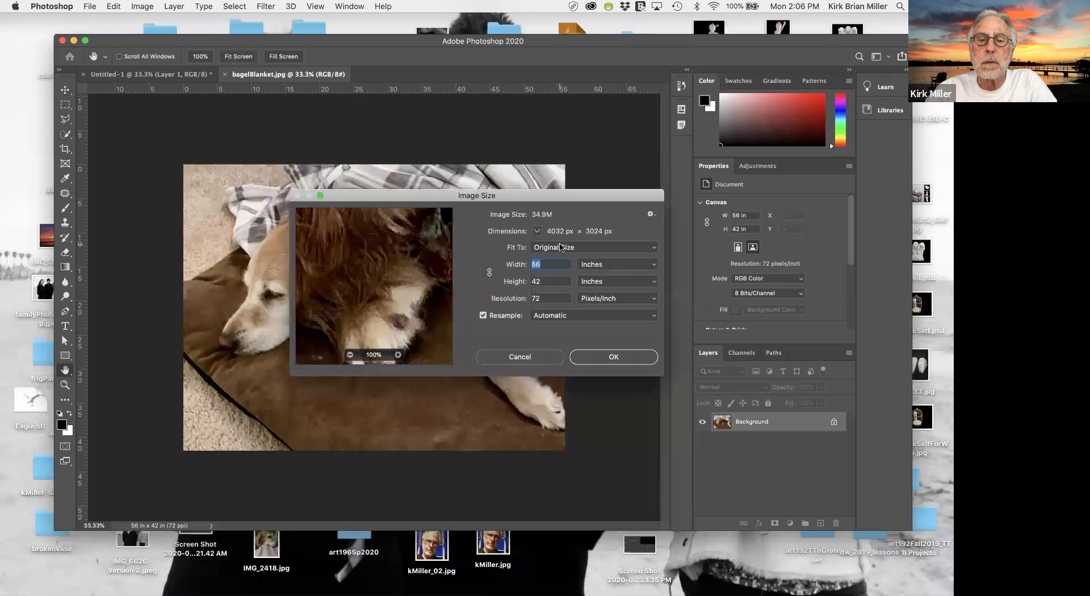
pyautogui.moveTo(588, 195); pyautogui.dragTo(572, 155)
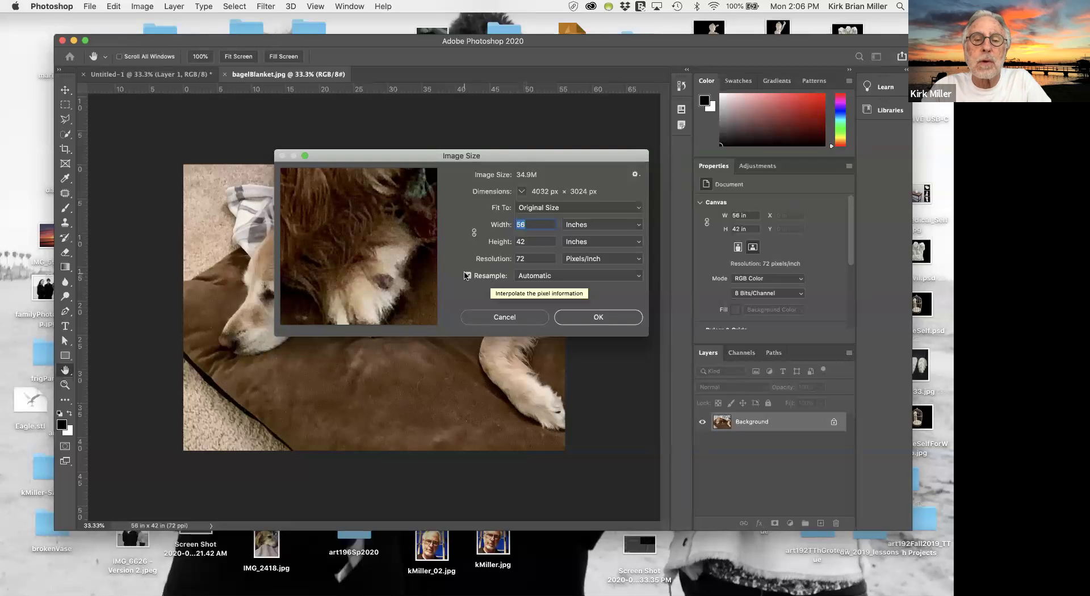
pyautogui.click(466, 276)
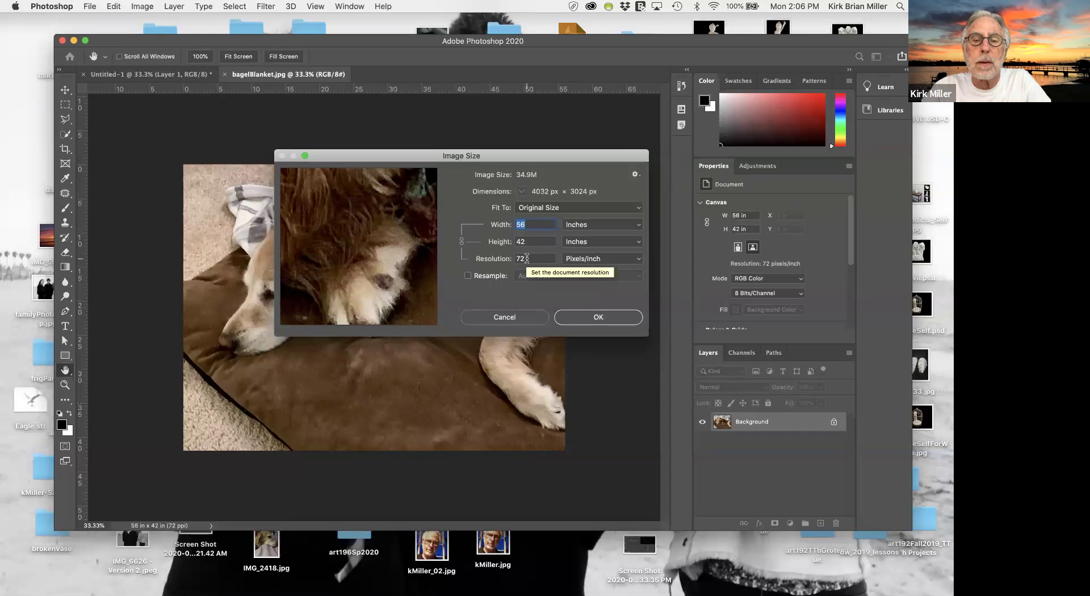
pyautogui.doubleClick(527, 259)
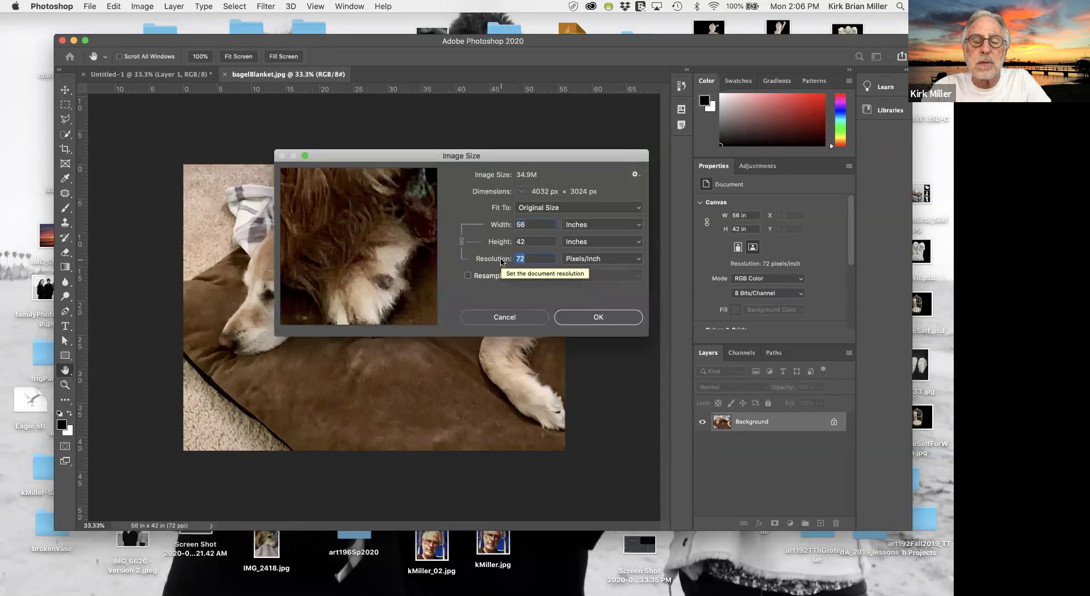
pyautogui.write('240')
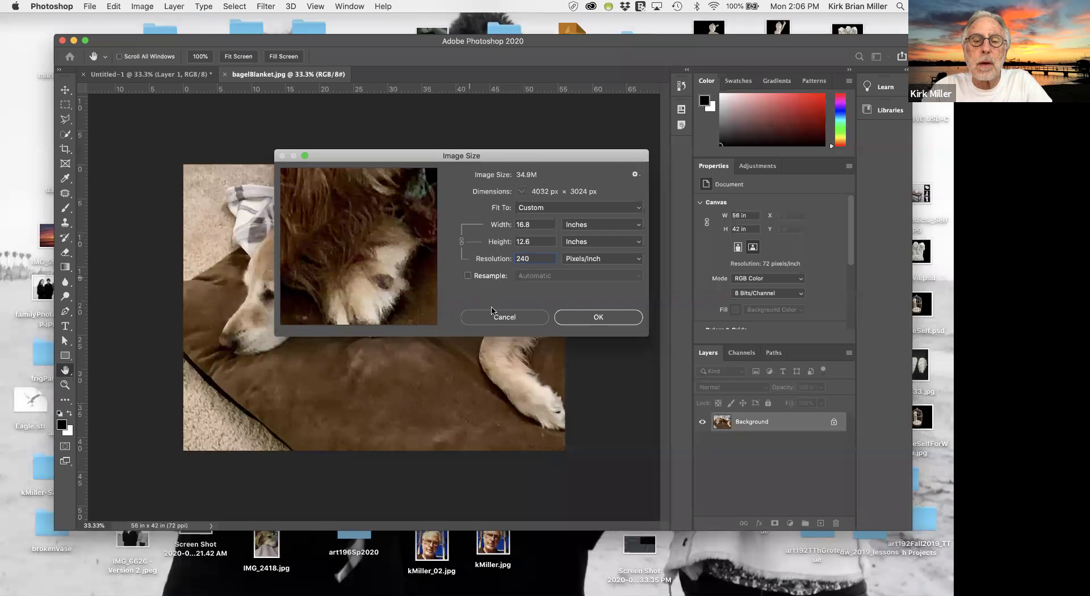
pyautogui.click(502, 316)
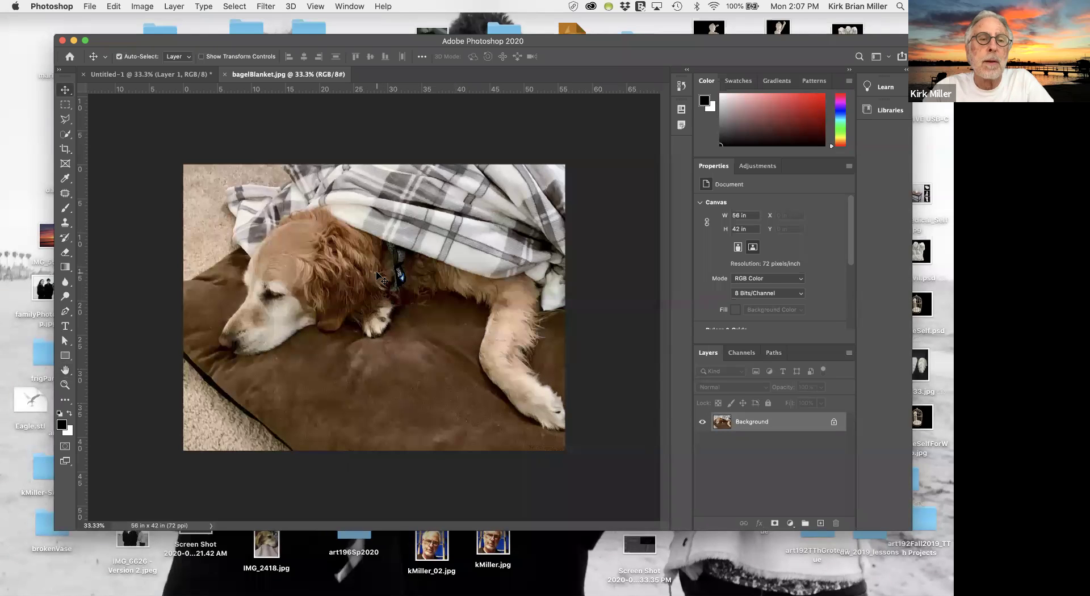
# Step: Duplicate the bagelBlanket.jpg image as a separate document and make a copy of its Background layer
pyautogui.click(144, 6)
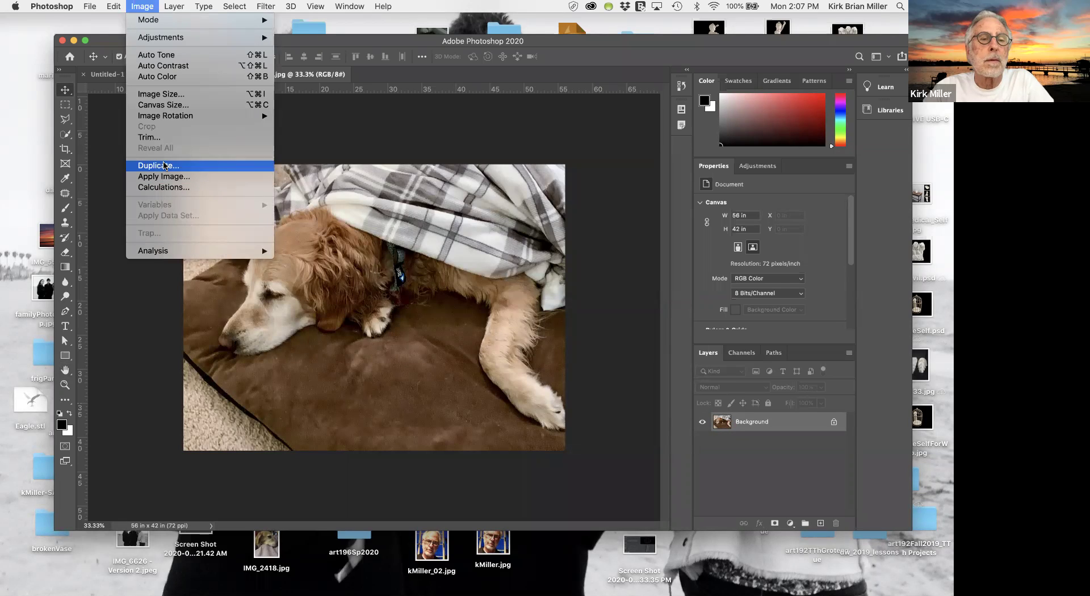
pyautogui.click(163, 166)
pyautogui.click(578, 292)
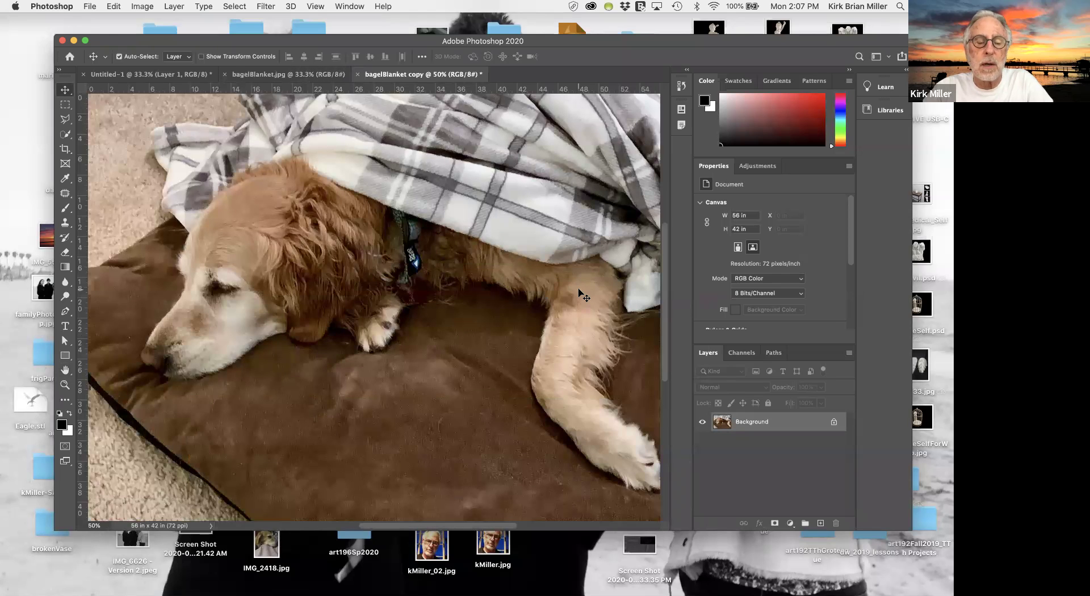
pyautogui.press('super')
pyautogui.press('super+minus')
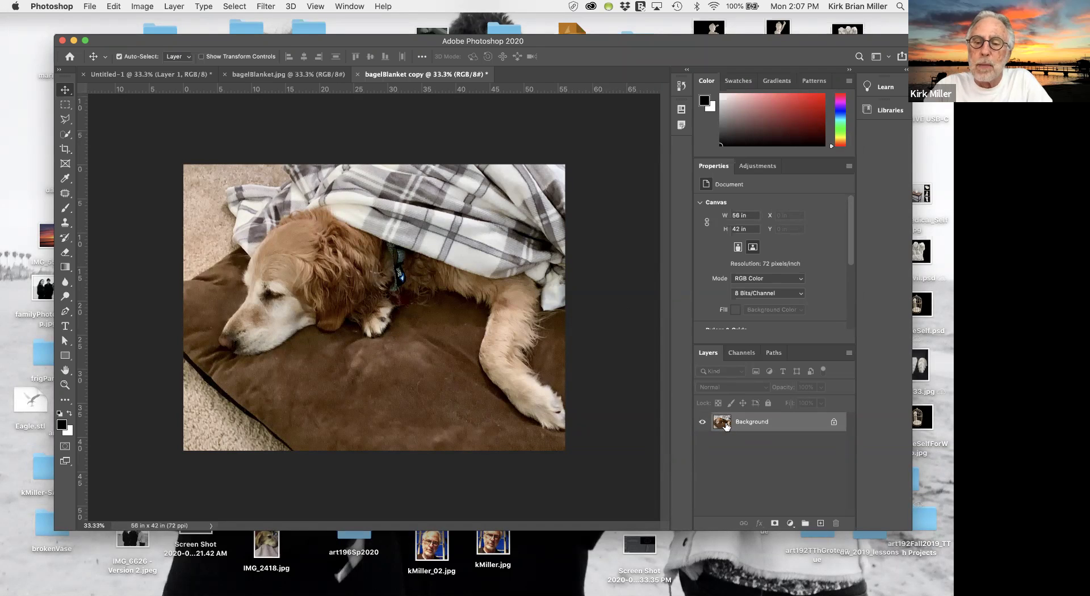
pyautogui.moveTo(726, 425); pyautogui.dragTo(819, 523)
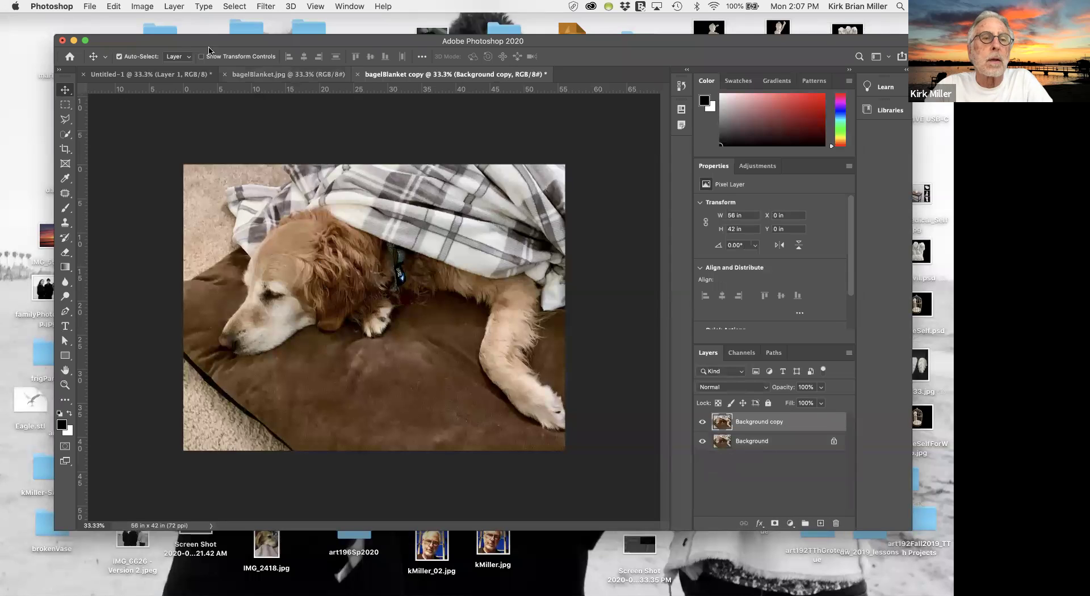
# Step: Try an image width of 400 pixels with width and height unlinked, and reset the Image Size values
pyautogui.click(143, 7)
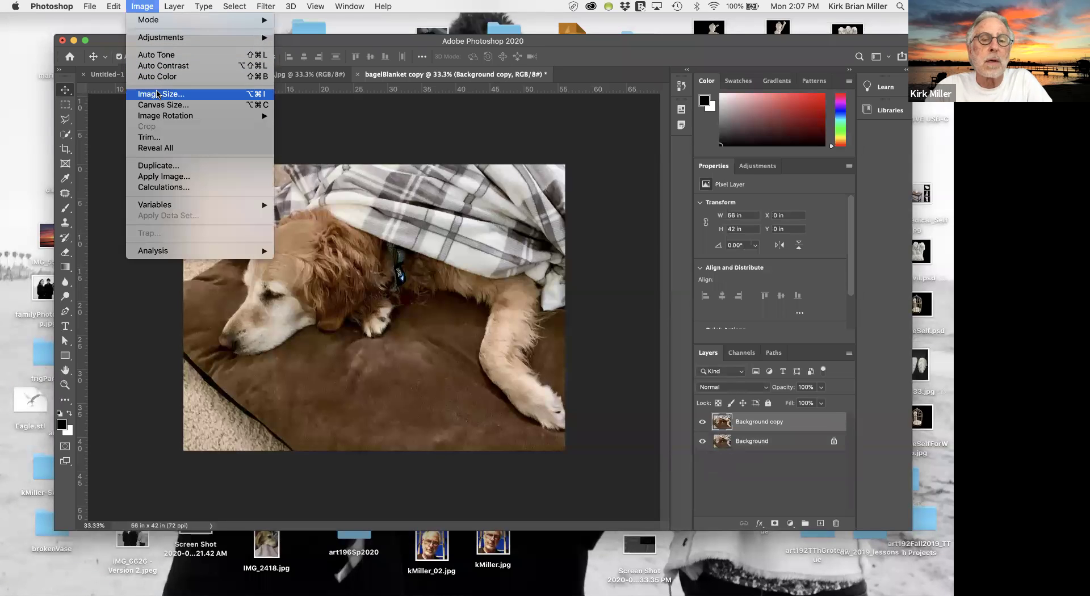
pyautogui.click(158, 94)
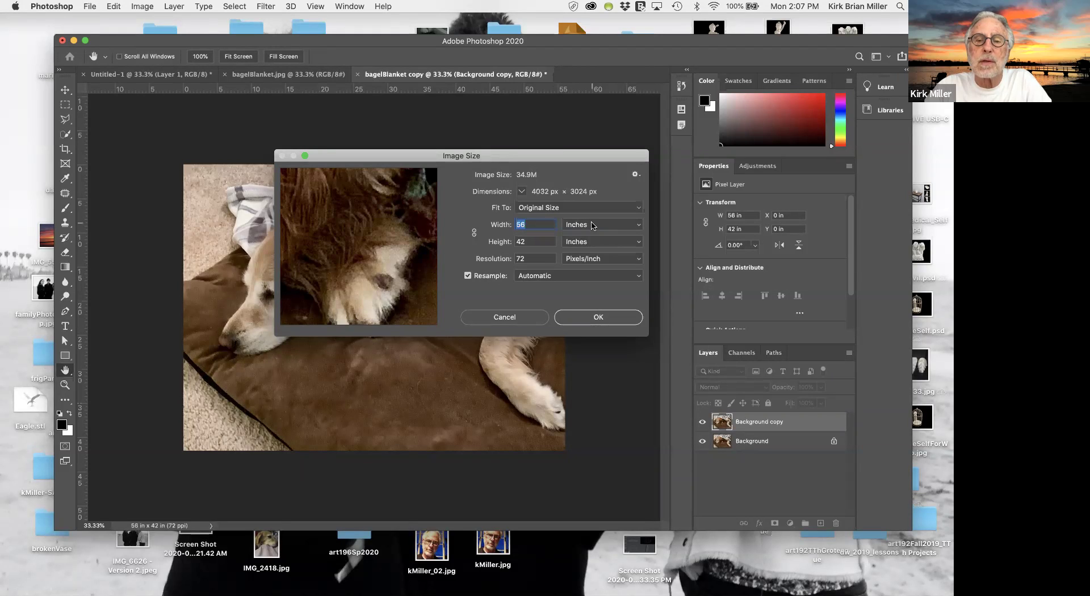
pyautogui.click(592, 225)
pyautogui.click(595, 213)
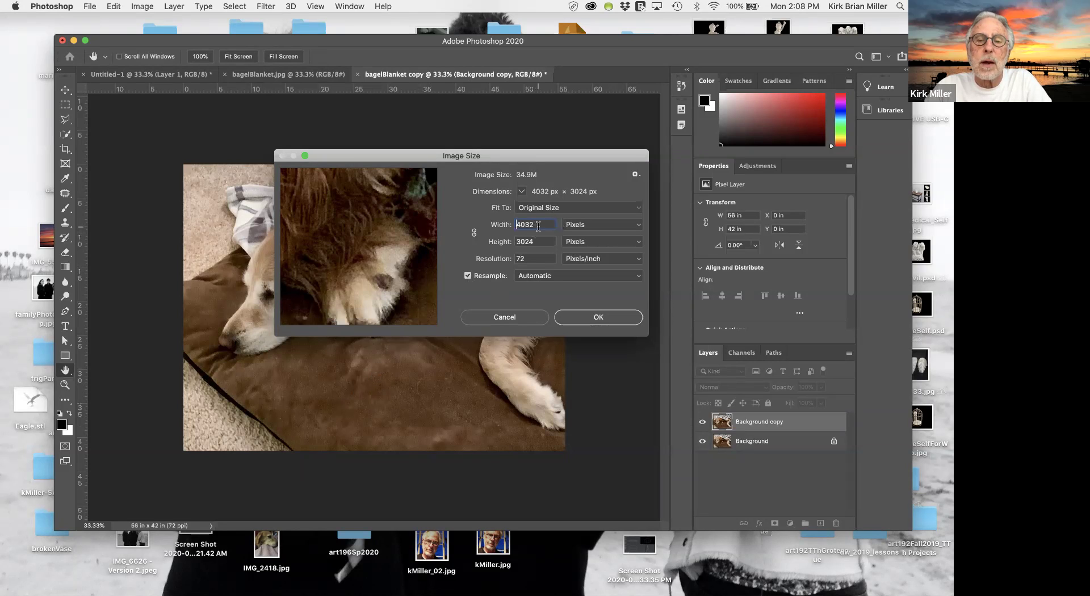
pyautogui.moveTo(539, 226); pyautogui.dragTo(505, 227)
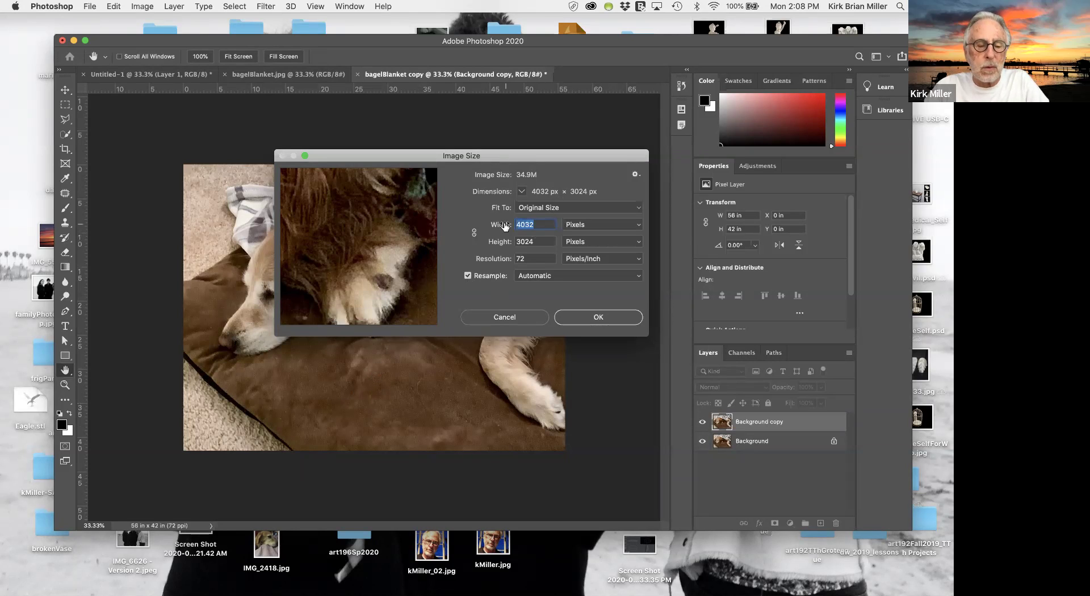
pyautogui.write('400')
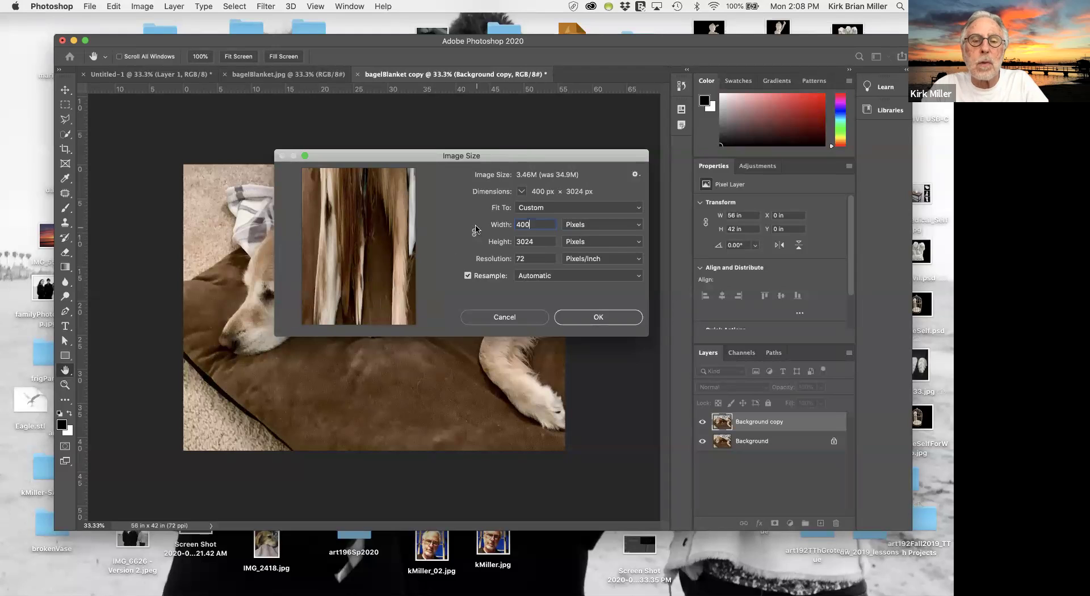
pyautogui.press('alt')
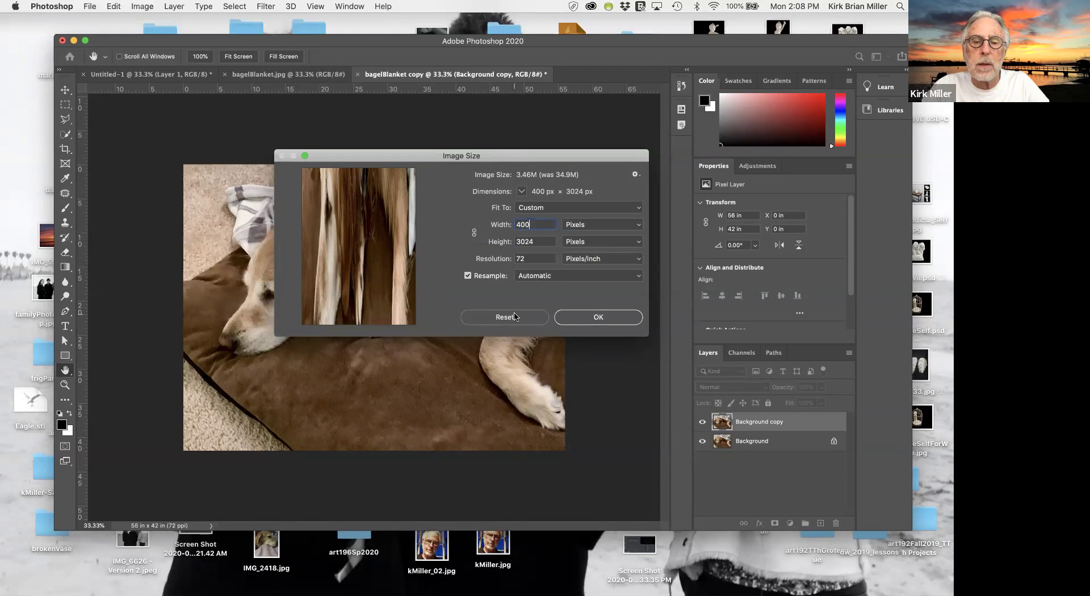
pyautogui.click(513, 318)
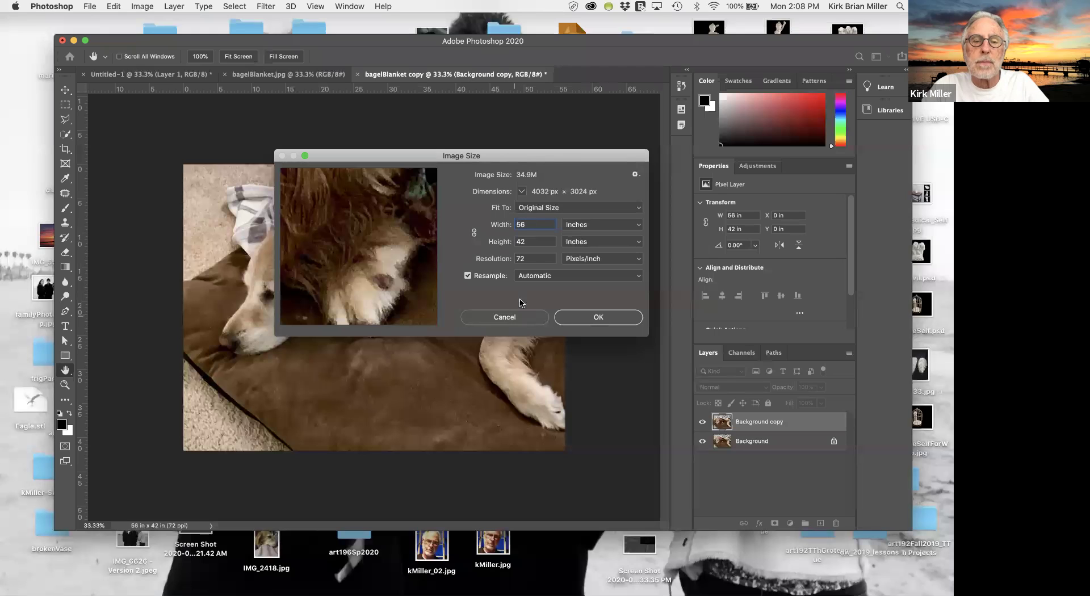
# Step: Constrain the image's proportions and resize it to a width of 400 pixels
pyautogui.click(475, 234)
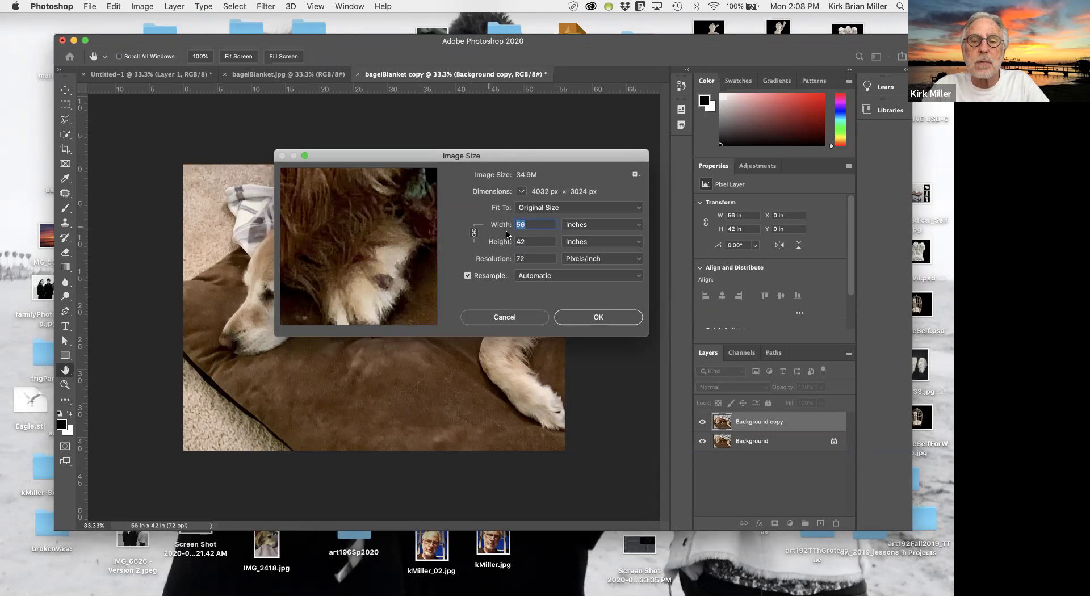
pyautogui.click(590, 225)
pyautogui.click(579, 213)
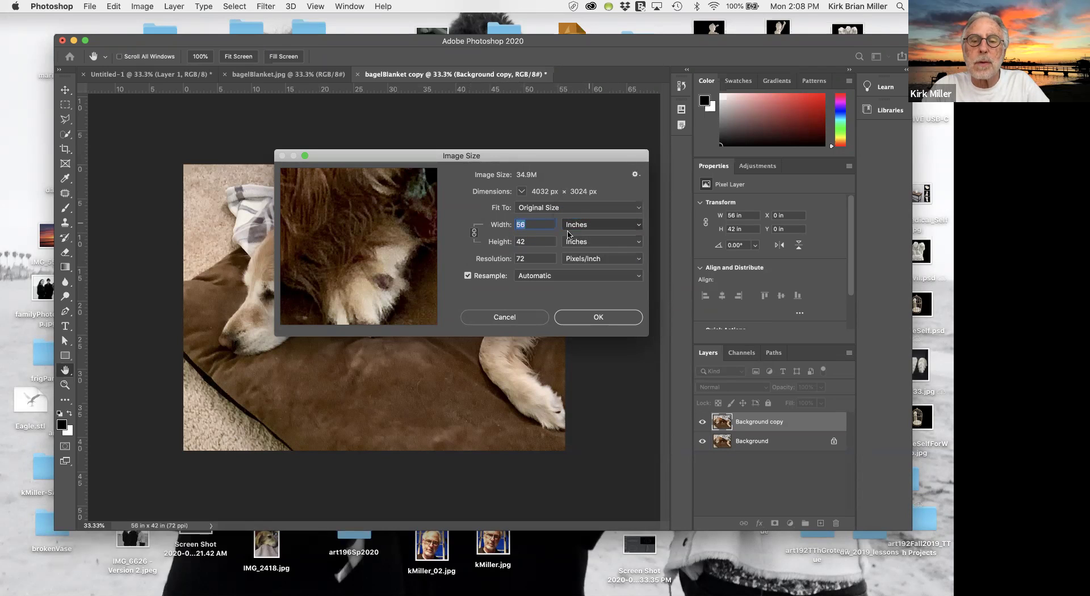
pyautogui.doubleClick(542, 224)
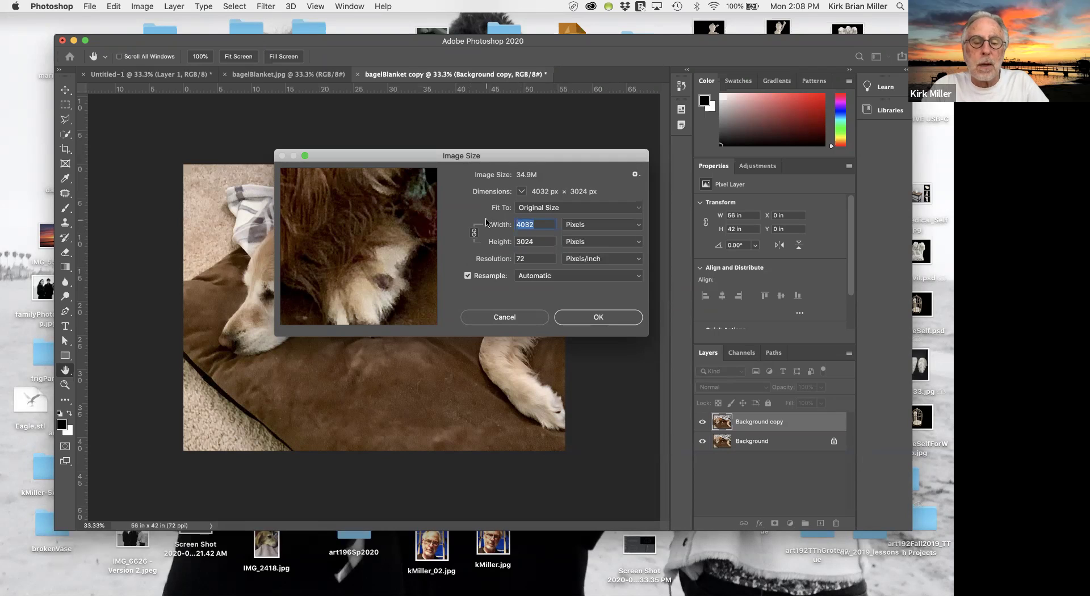
pyautogui.write('400')
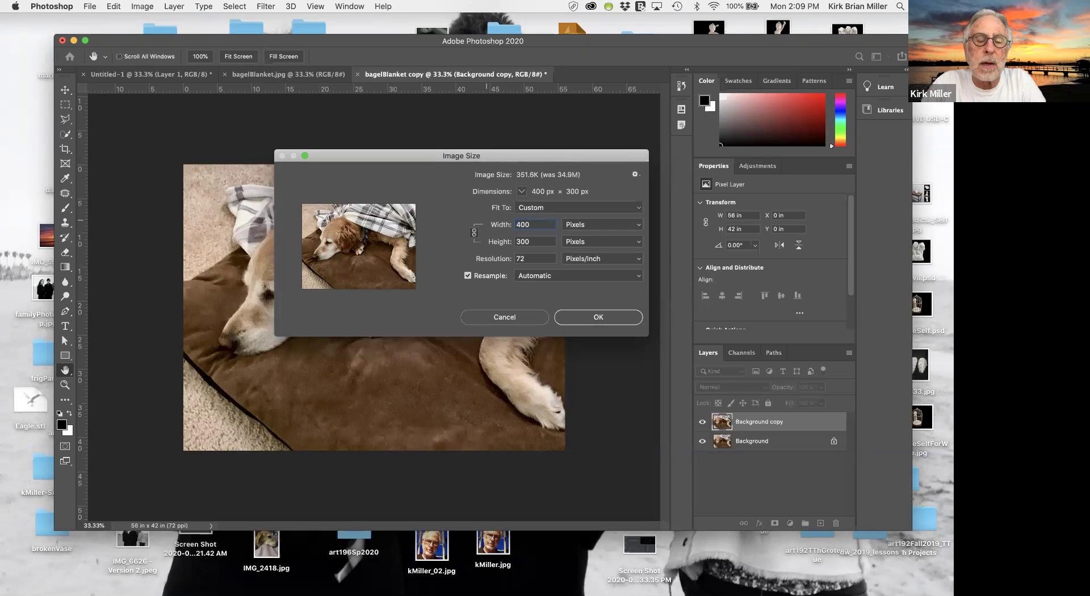
pyautogui.click(579, 319)
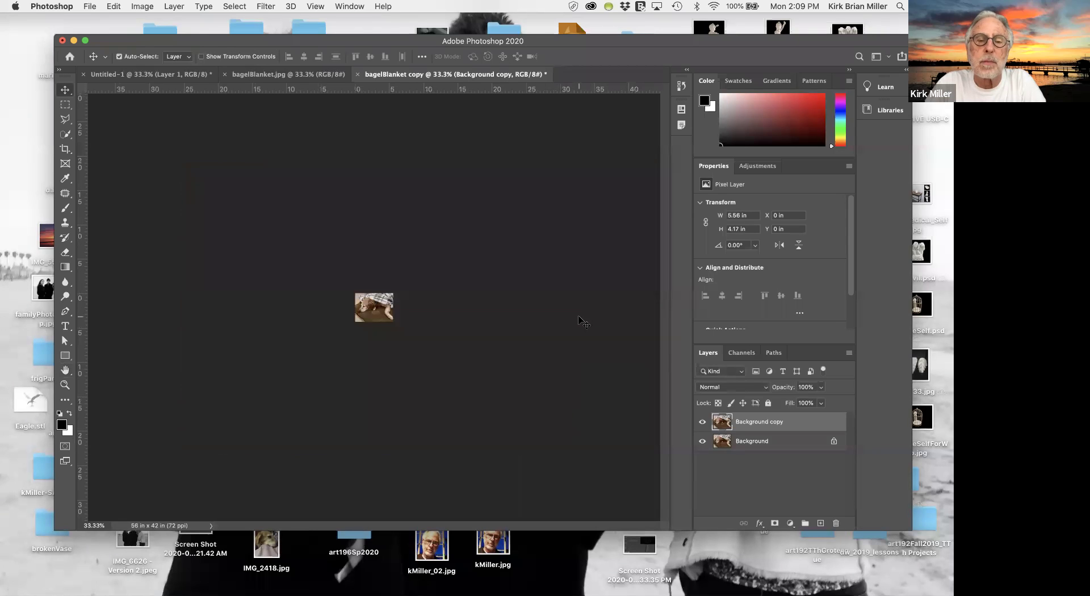
# Step: Inspect the resized dog photo and check its pixel dimensions and resolution in Image Size, leaving them as they are
pyautogui.press('super+equal')
pyautogui.press('super+equal')
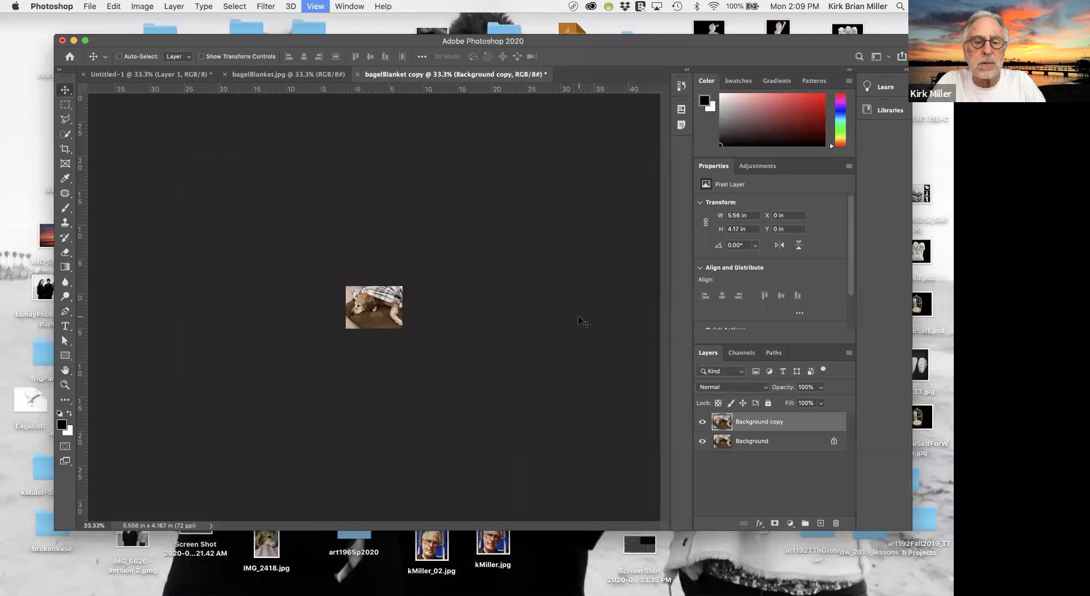
pyautogui.press('super+equal')
pyautogui.press('super+equal')
pyautogui.press('super+equal')
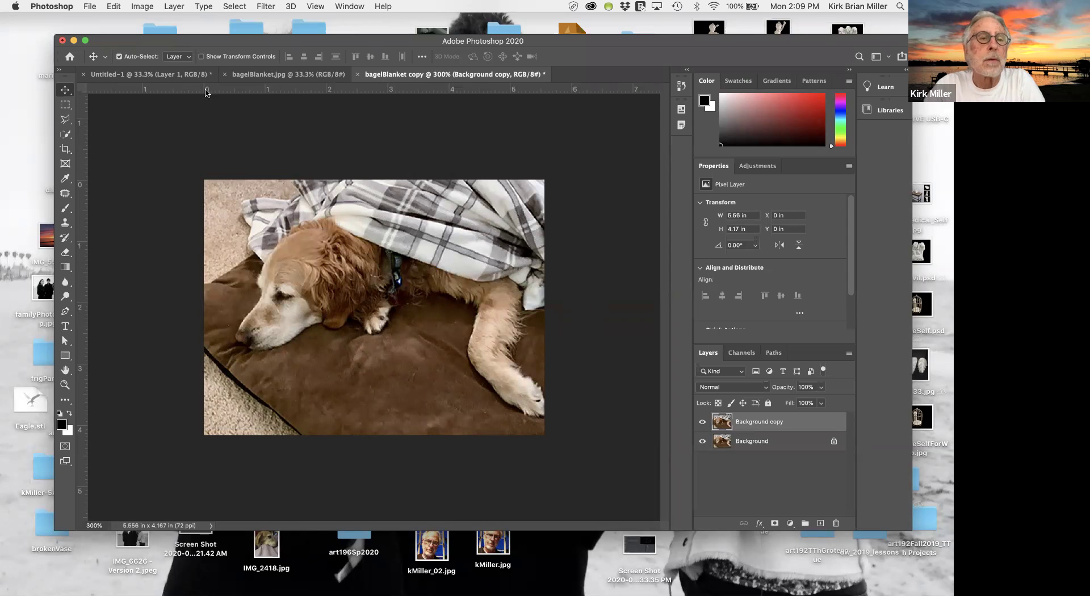
pyautogui.click(146, 8)
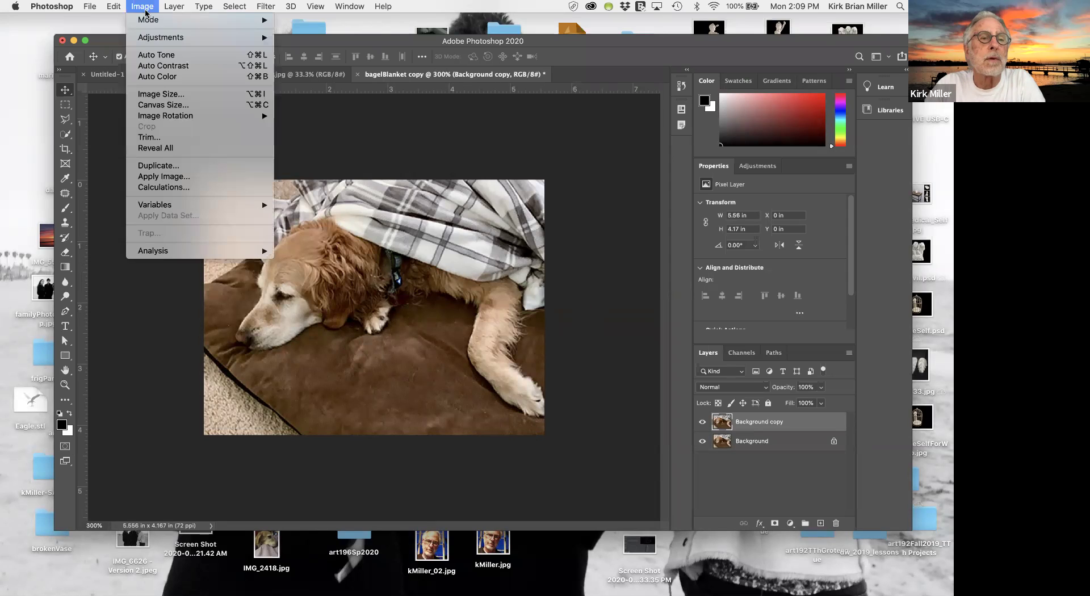
pyautogui.click(183, 96)
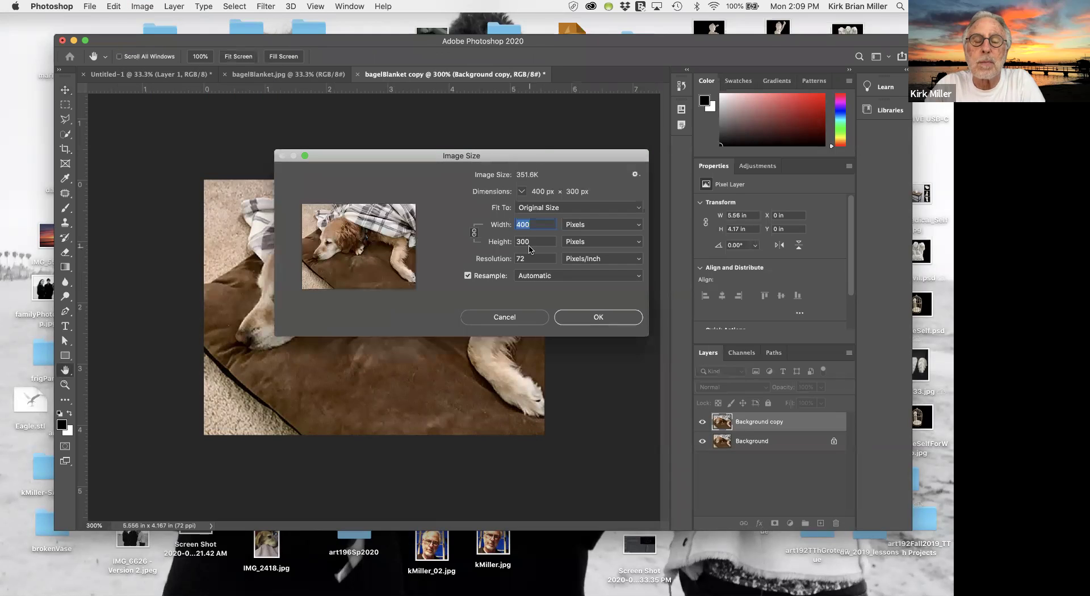
pyautogui.click(512, 317)
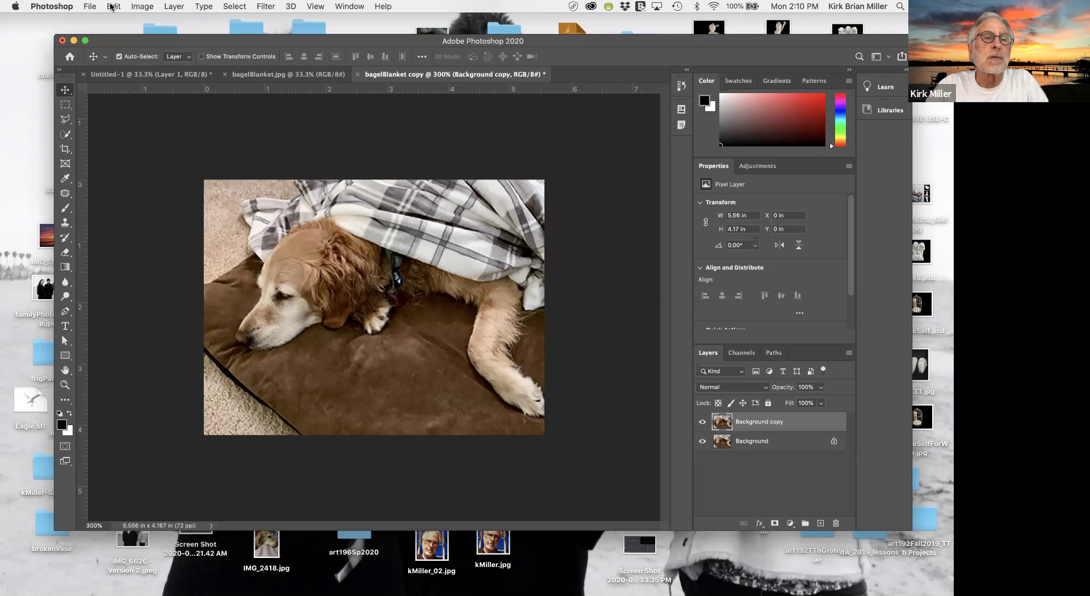
# Step: Try to save the document on the computer's Desktop as bagelBlanket.psd in Photoshop format, without replacing the existing file
pyautogui.click(89, 7)
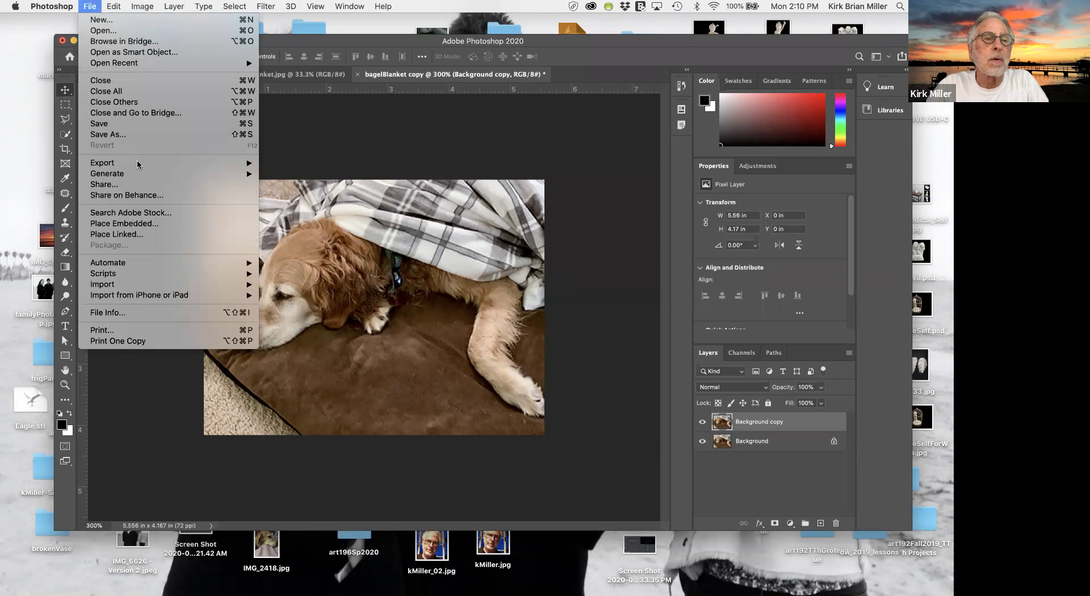
pyautogui.click(144, 135)
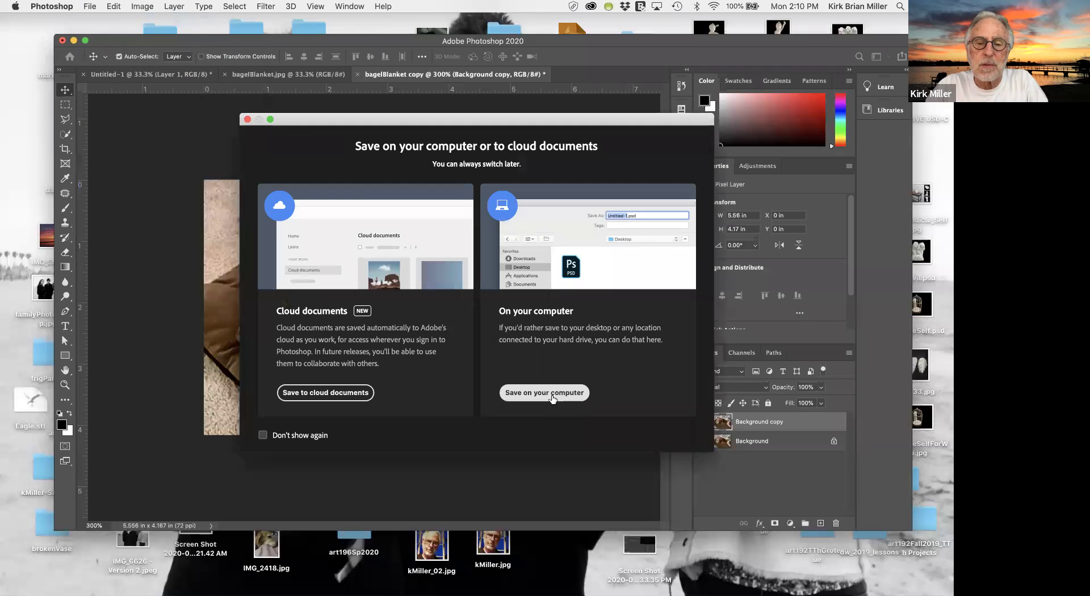
pyautogui.click(548, 397)
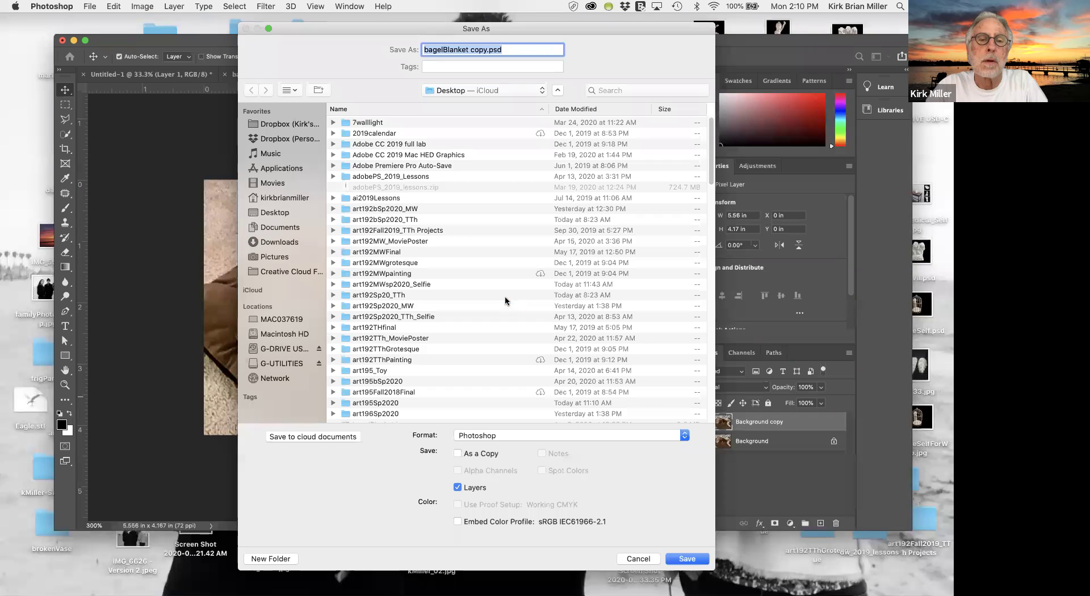
pyautogui.click(270, 213)
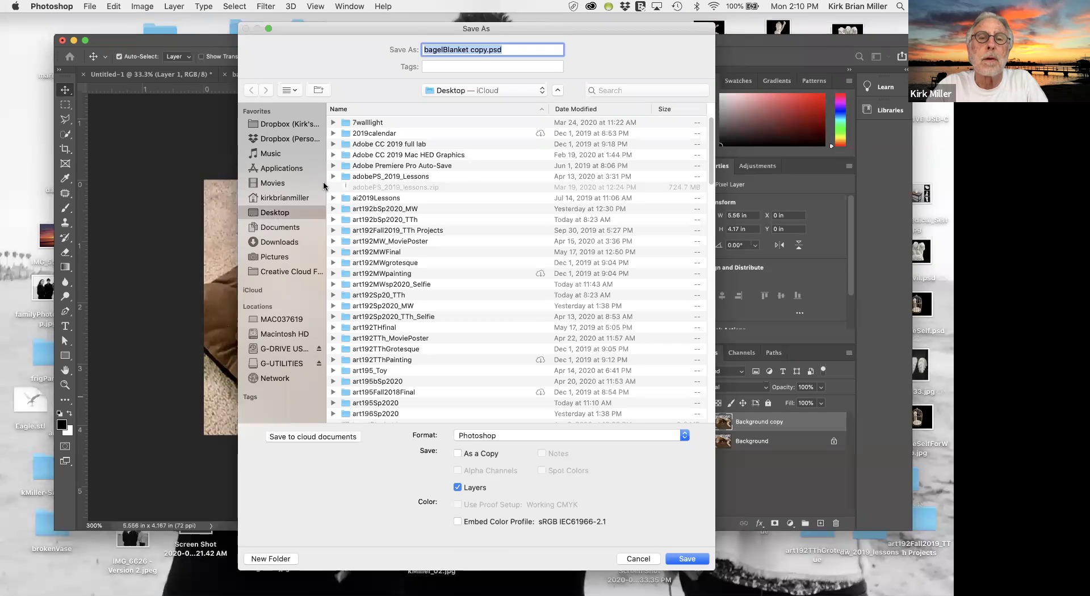
pyautogui.click(487, 49)
pyautogui.press('BackSpace')
pyautogui.press('BackSpace')
pyautogui.press('BackSpace')
pyautogui.press('BackSpace')
pyautogui.press('BackSpace')
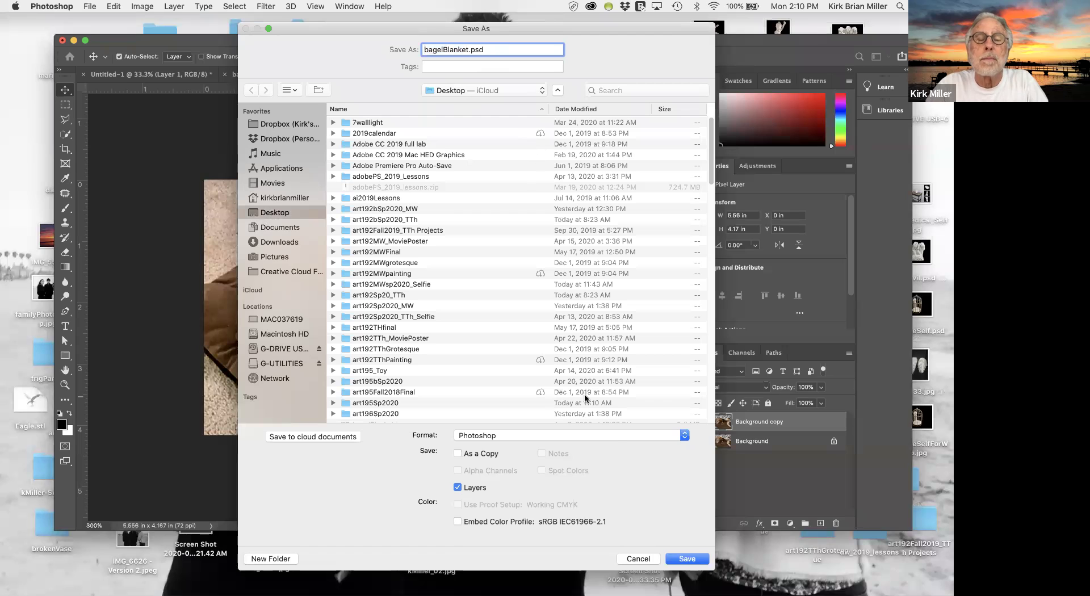
pyautogui.click(685, 559)
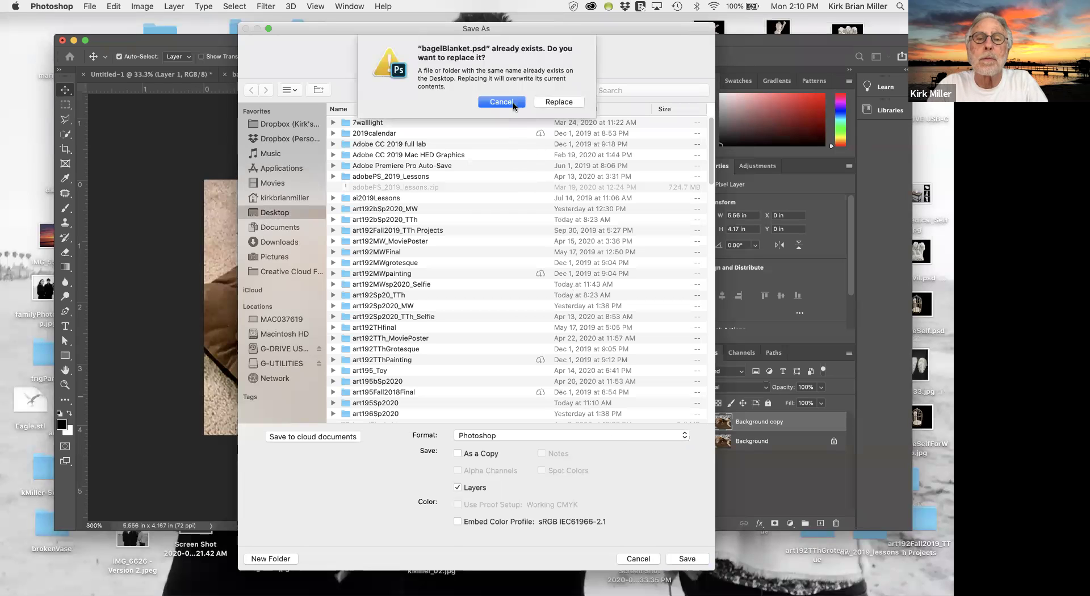
pyautogui.click(519, 102)
# Step: Name the file bagelBlanketForDemo.psd and save it to the Desktop in Photoshop format with its layers
pyautogui.click(479, 49)
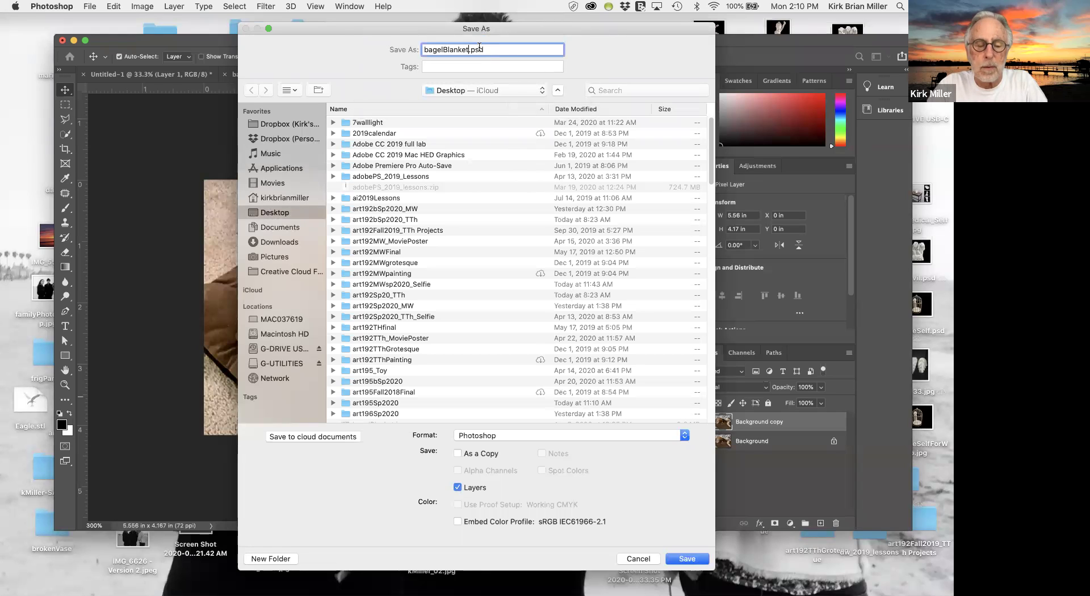
pyautogui.write('_02')
pyautogui.press('BackSpace')
pyautogui.press('BackSpace')
pyautogui.press('BackSpace')
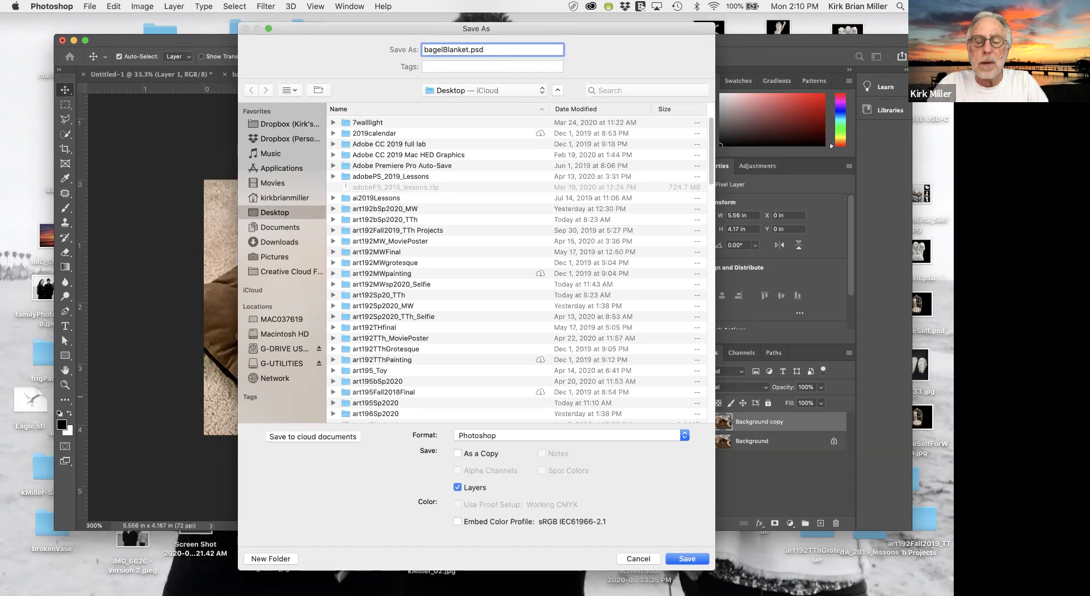
pyautogui.write('ForDe')
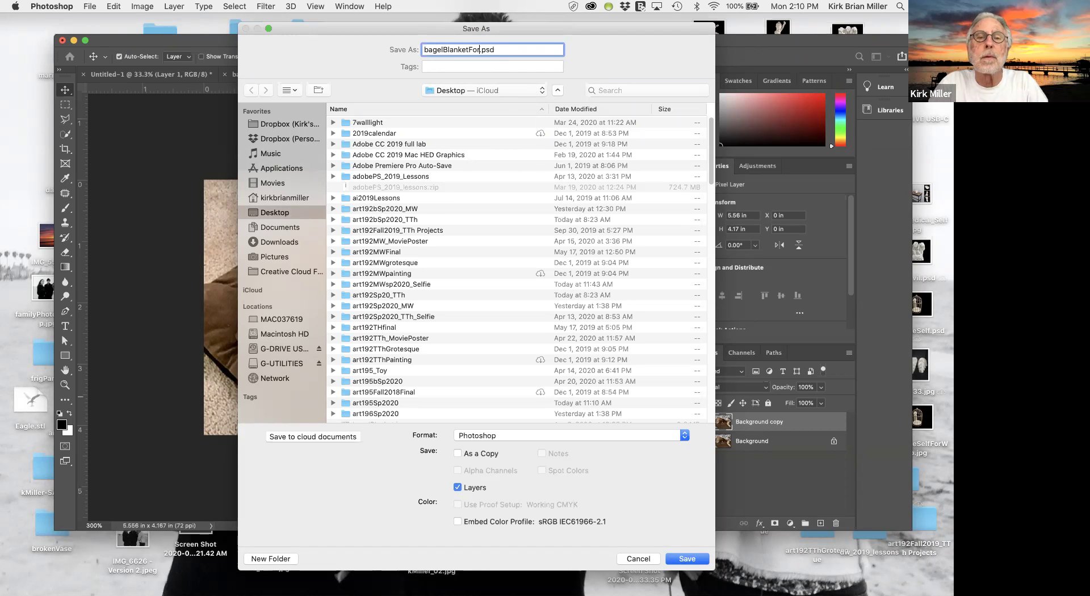
pyautogui.write('mo')
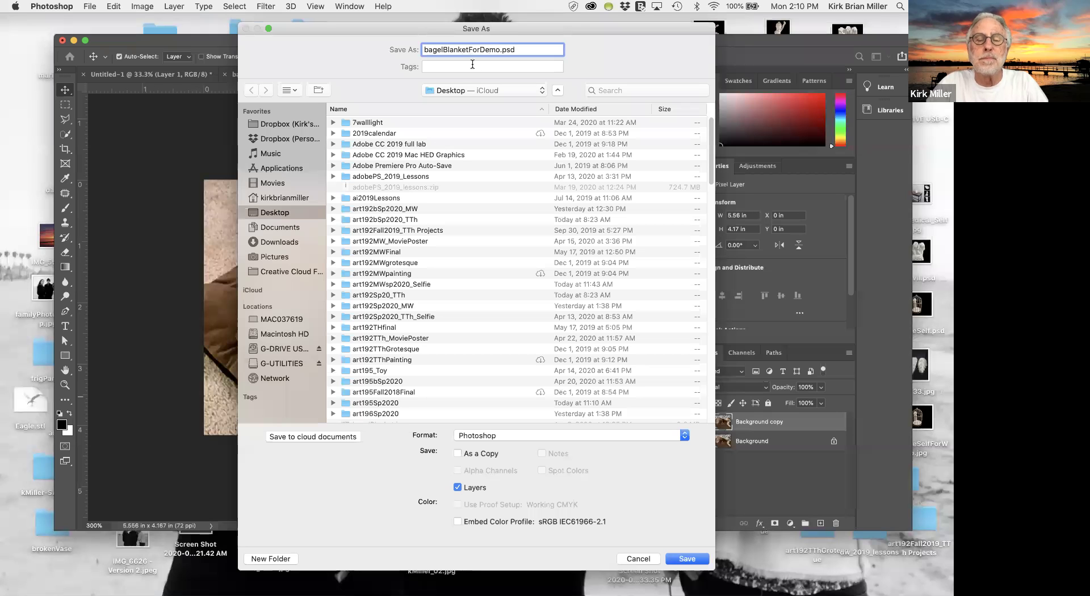
pyautogui.click(683, 559)
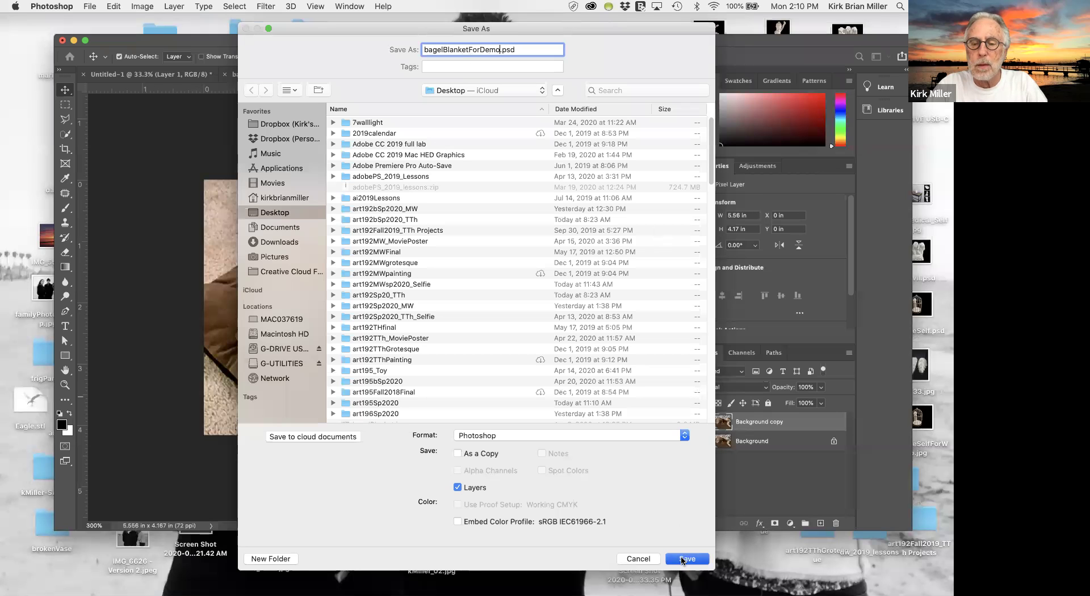
pyautogui.click(616, 255)
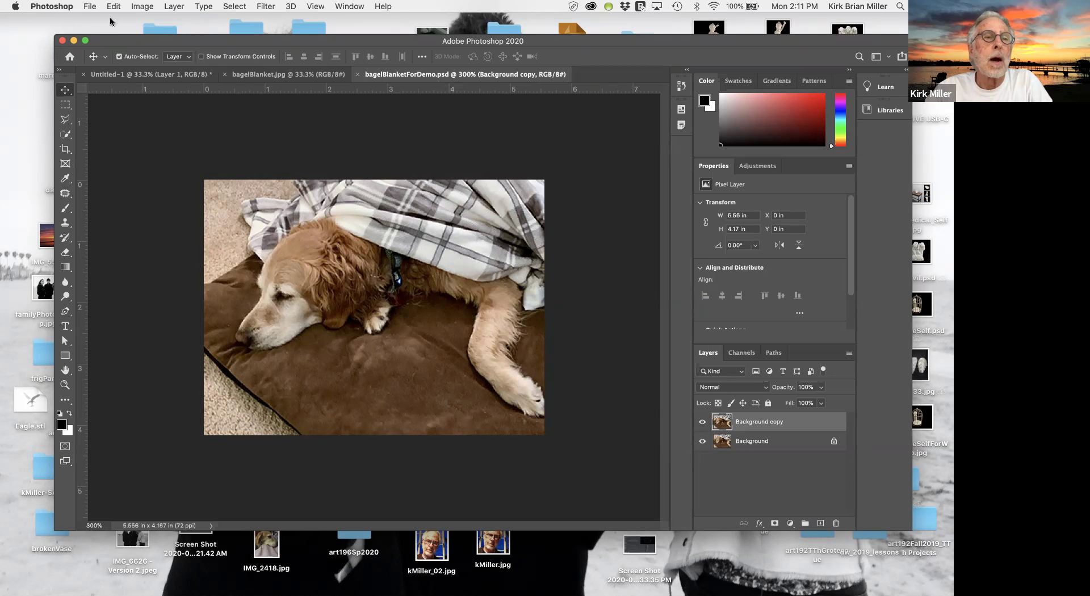
# Step: Open the image in Save for Web (Legacy) and go through the Original, Optimized, 2-Up and 4-Up previews, ending in 4-Up
pyautogui.click(90, 6)
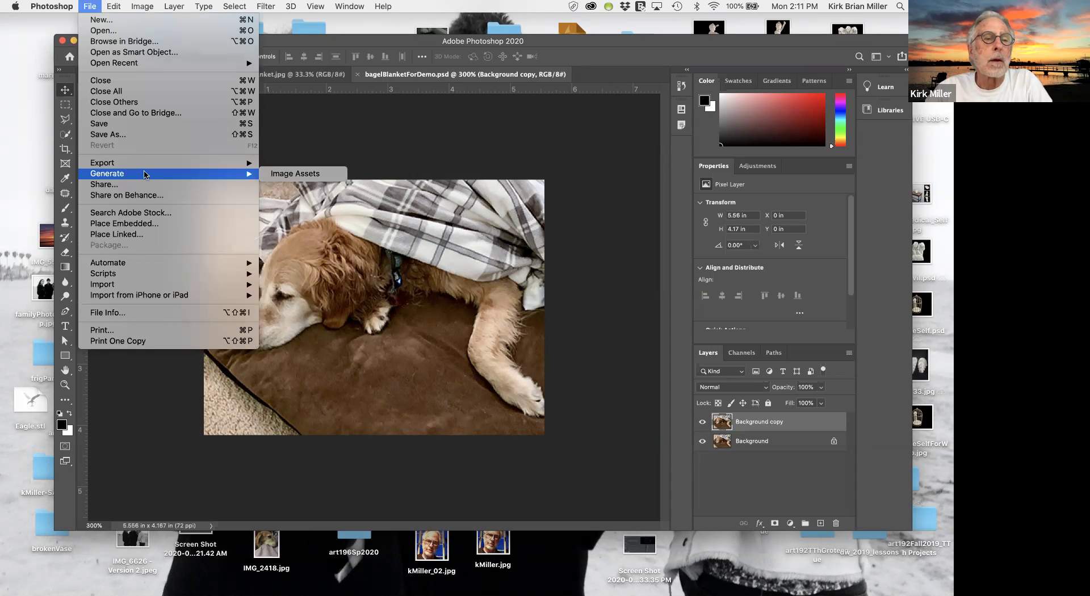
pyautogui.moveTo(150, 163)
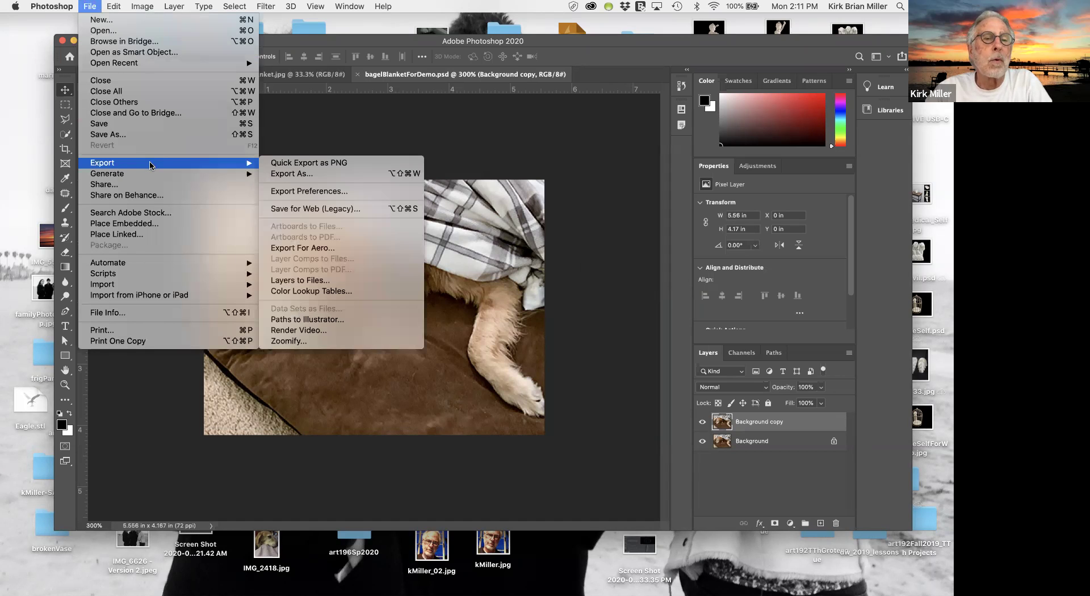
pyautogui.click(332, 209)
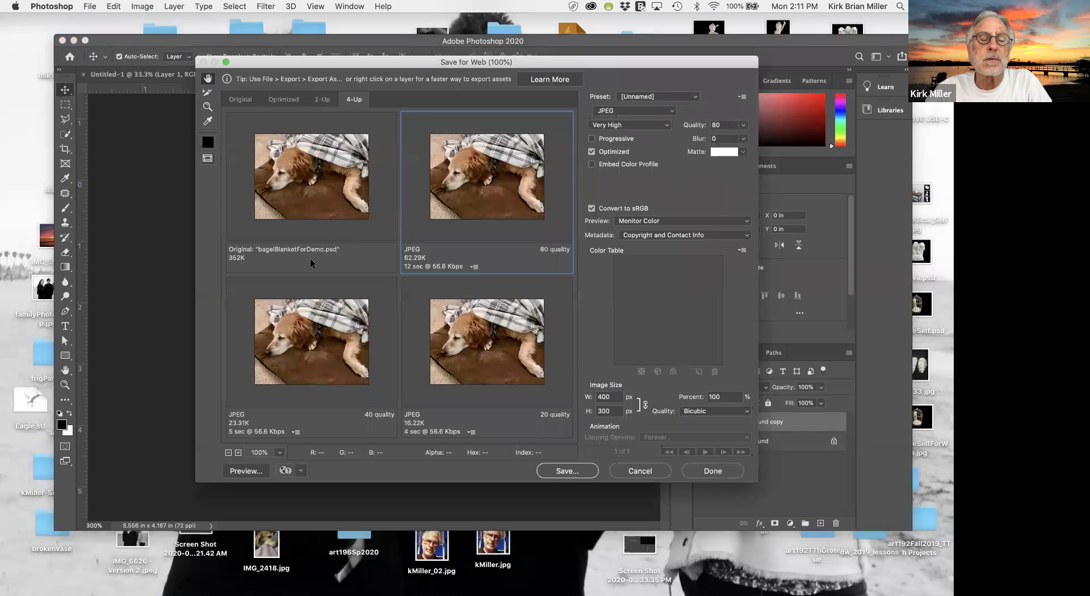
pyautogui.click(234, 98)
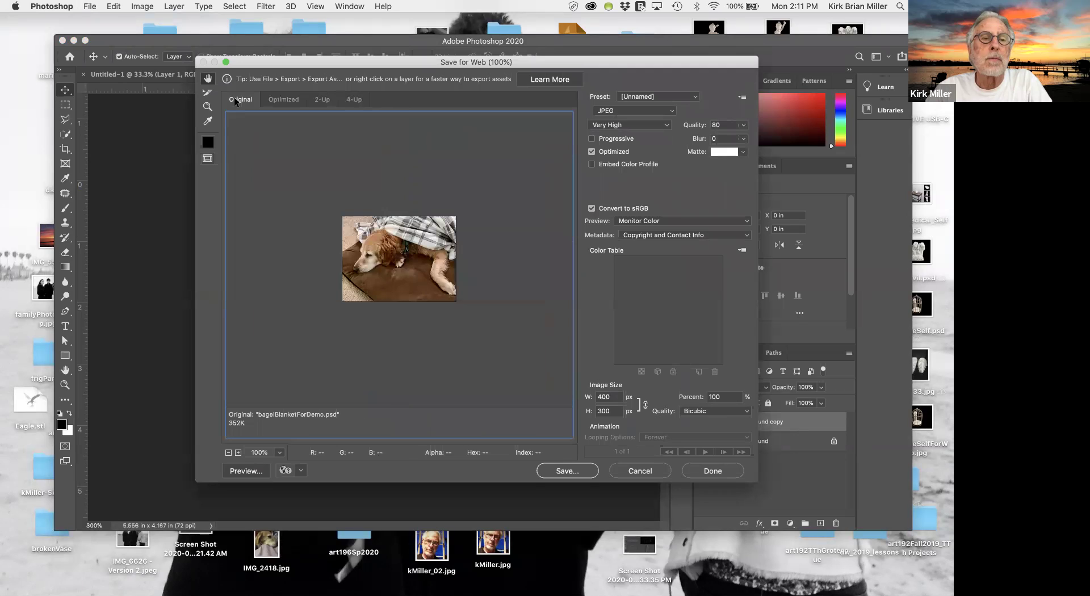
pyautogui.click(289, 98)
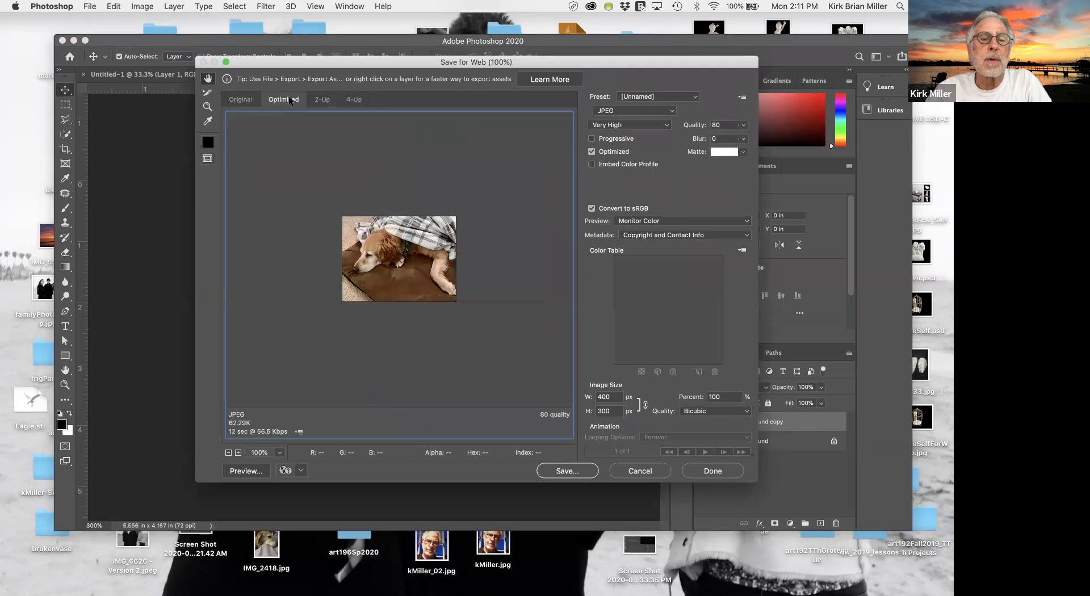
pyautogui.click(324, 101)
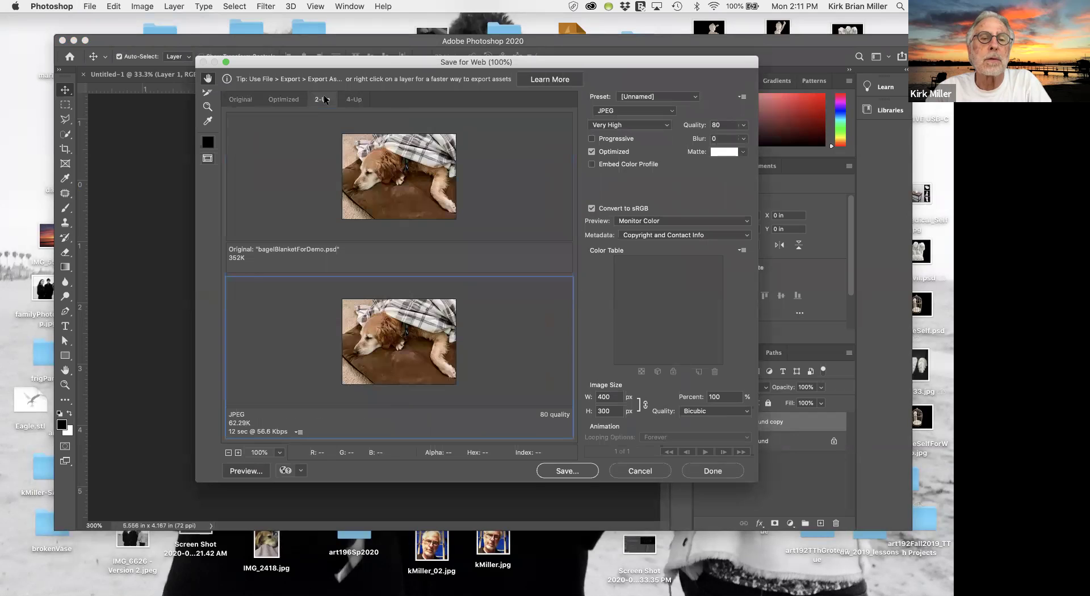
pyautogui.click(361, 97)
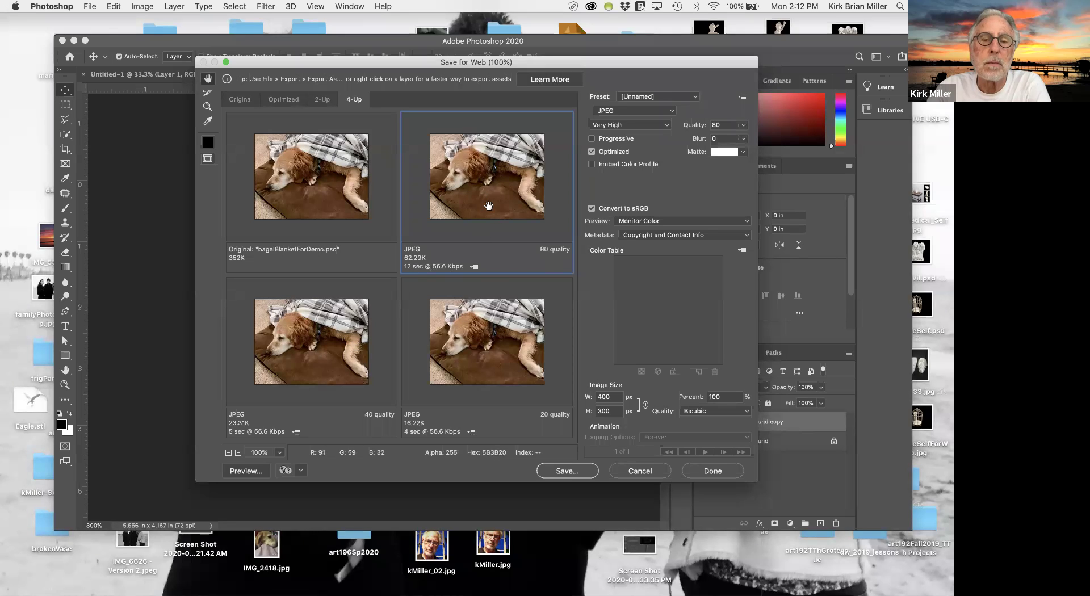
# Step: Try the 1 Mbps Cable download time estimate for the previews and return it to 56.6 Kbps Modem/ISDN
pyautogui.click(473, 266)
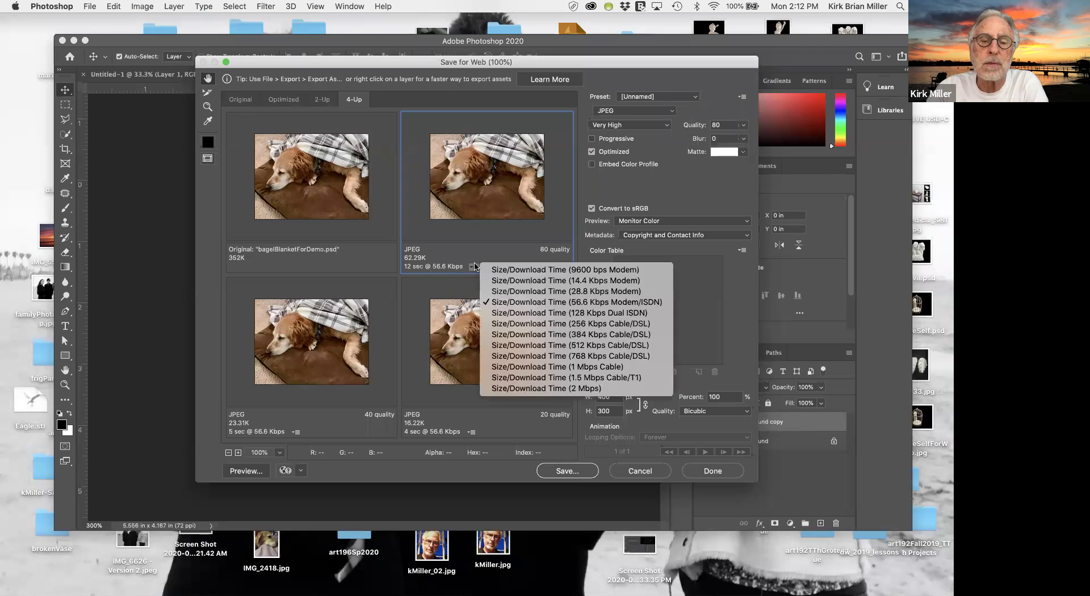
pyautogui.click(544, 367)
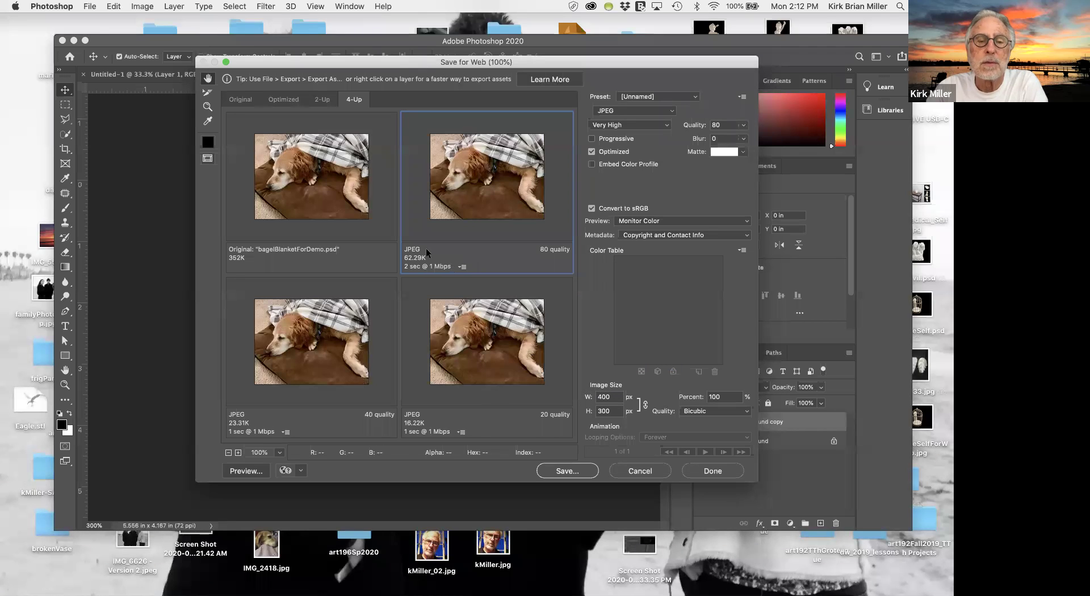
pyautogui.click(462, 266)
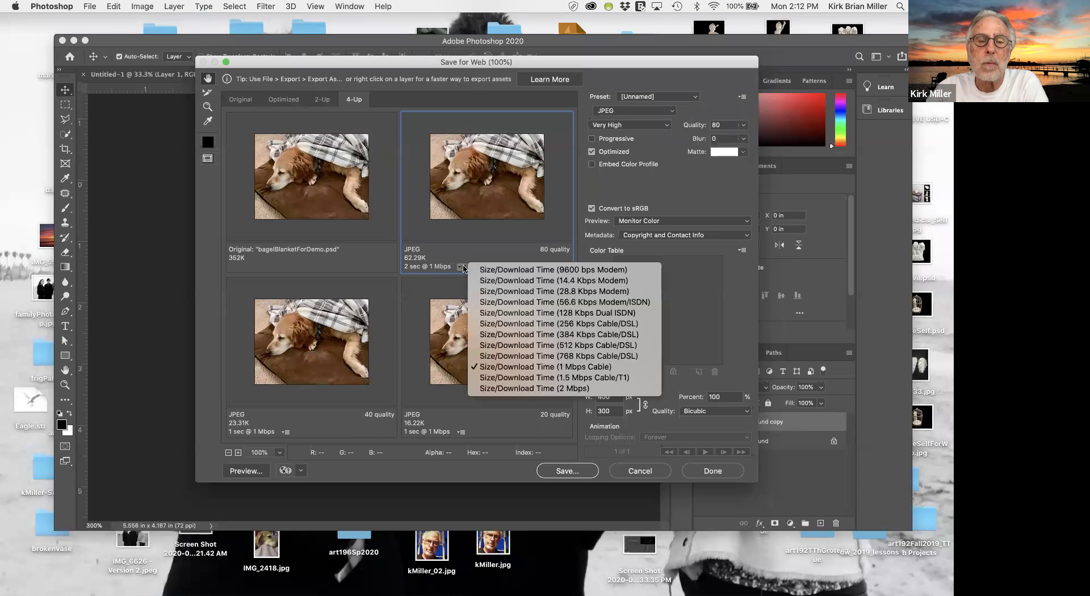
pyautogui.click(507, 303)
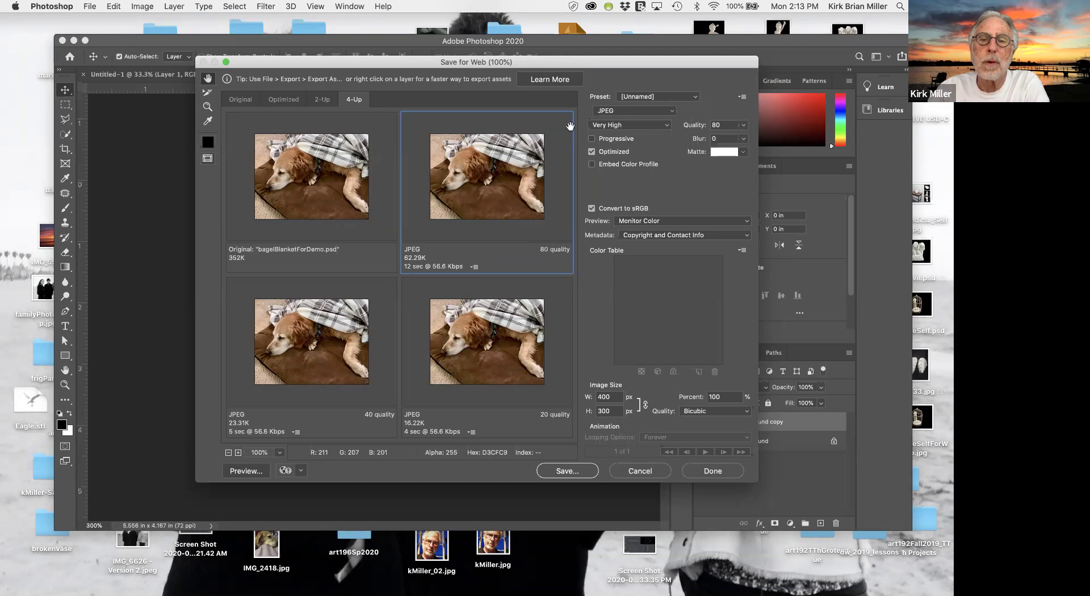
# Step: Change the 40-quality JPEG preview to the GIF format
pyautogui.click(325, 331)
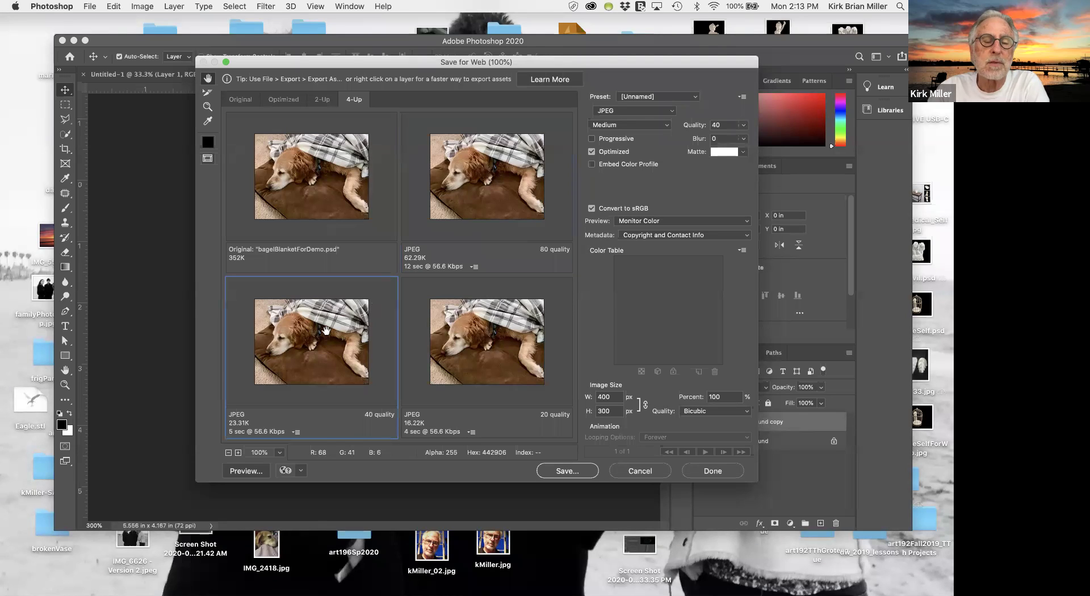
pyautogui.click(669, 113)
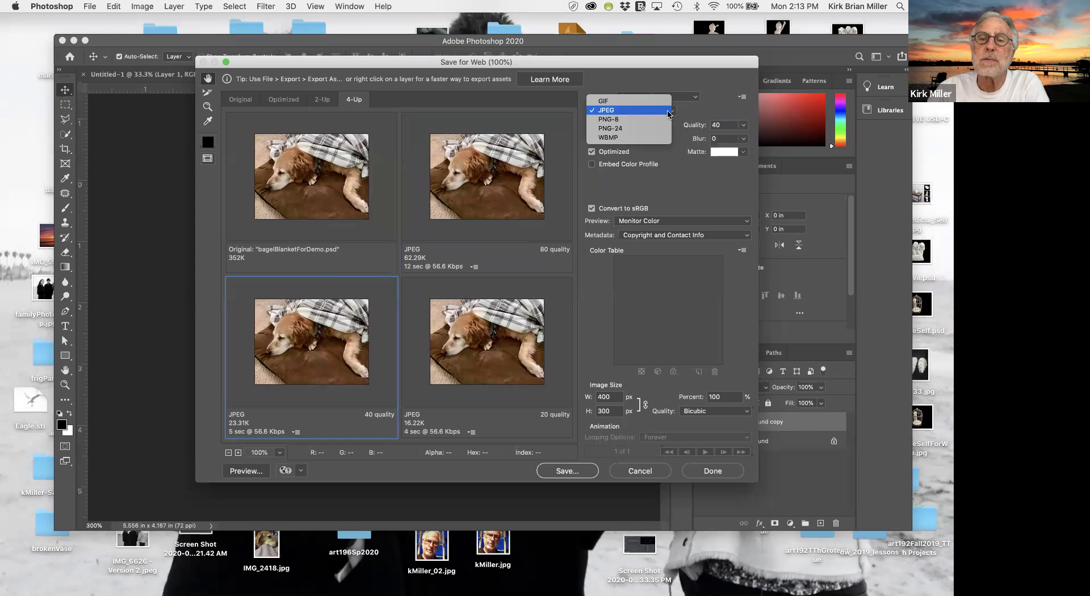
pyautogui.click(651, 99)
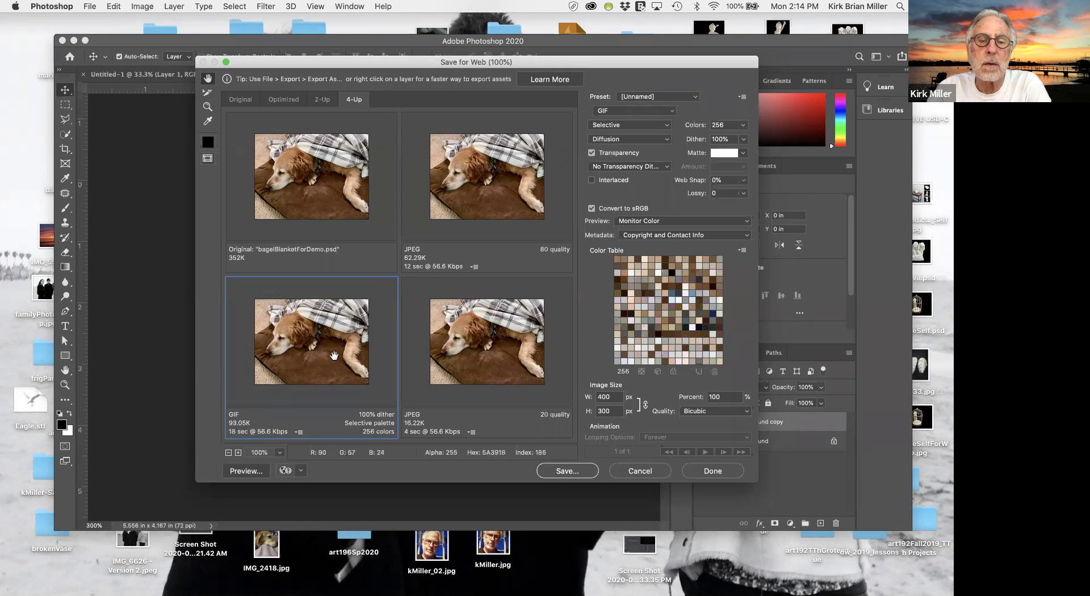
# Step: Select the 20-quality JPEG preview and examine the dog's head at up to 400% magnification to compare the four versions, ending at 200%
pyautogui.click(496, 350)
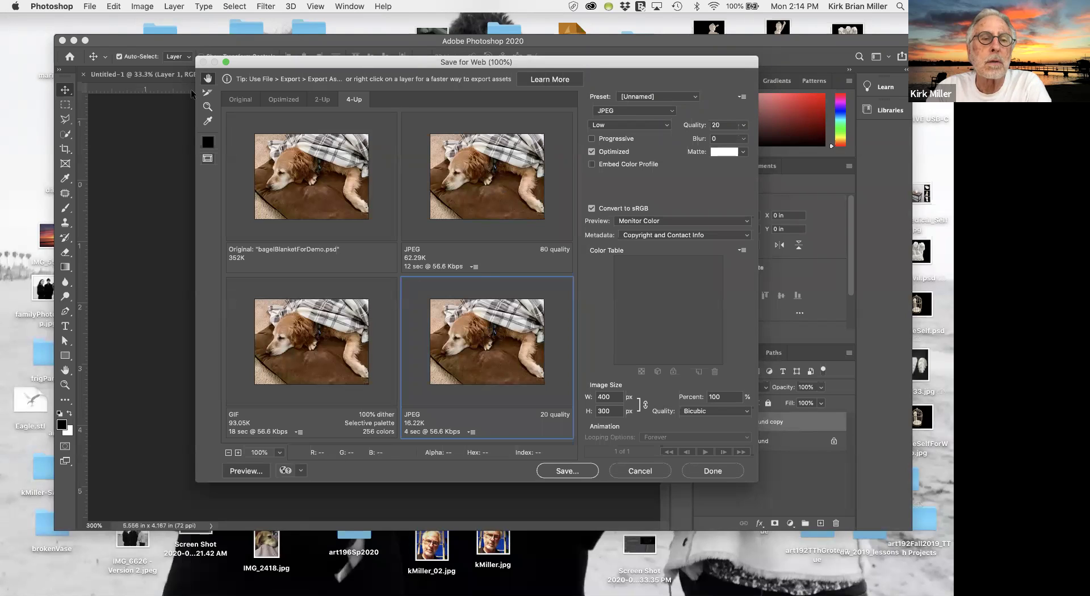
pyautogui.click(208, 109)
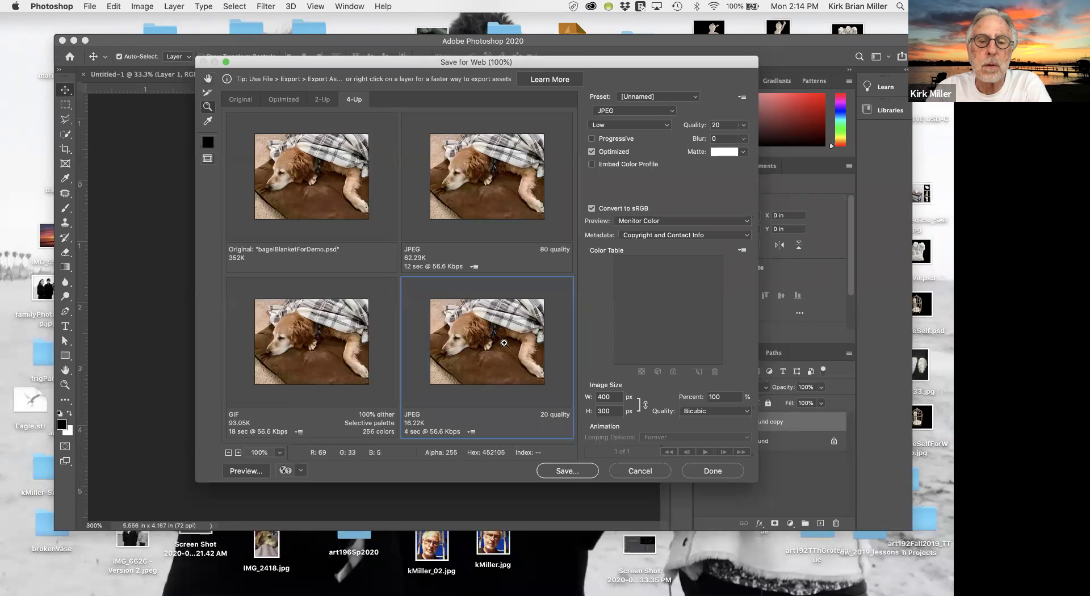
pyautogui.click(463, 331)
pyautogui.click(463, 332)
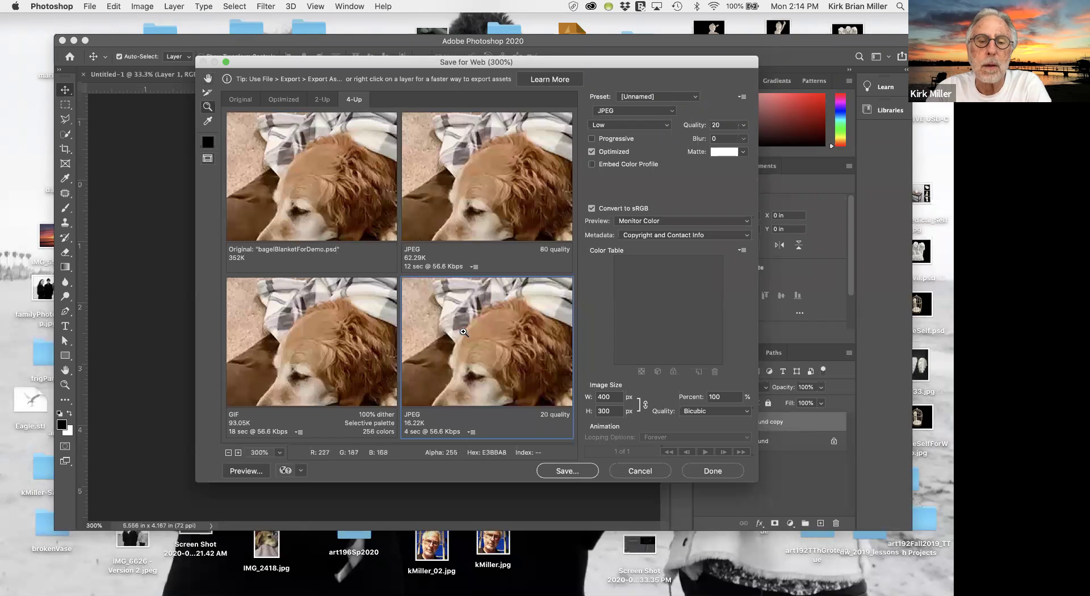
pyautogui.click(493, 364)
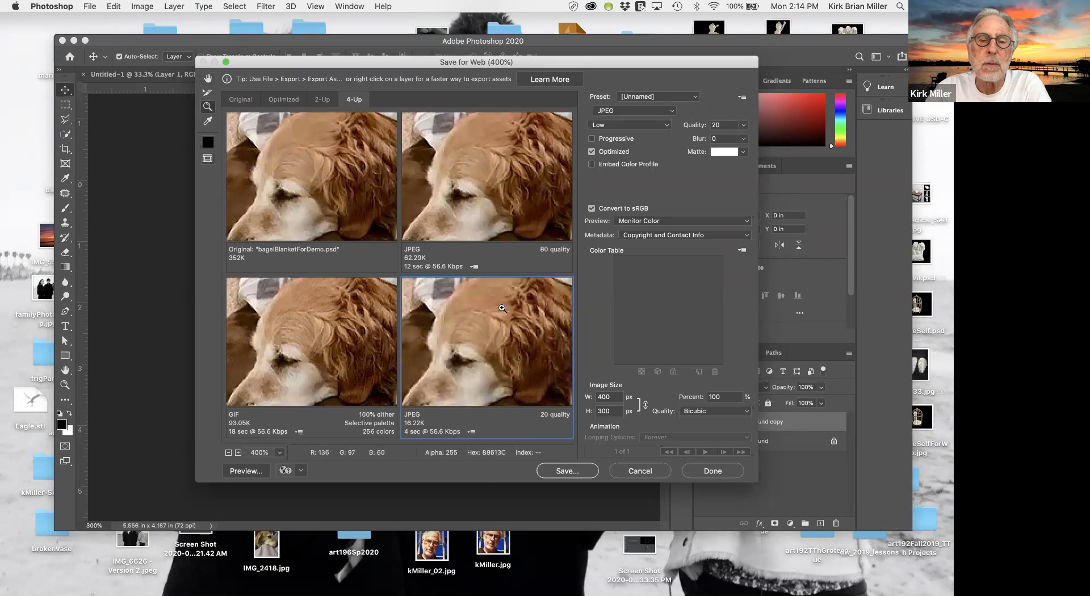
pyautogui.keyDown('alt'); pyautogui.click(484, 342); pyautogui.keyUp('alt')
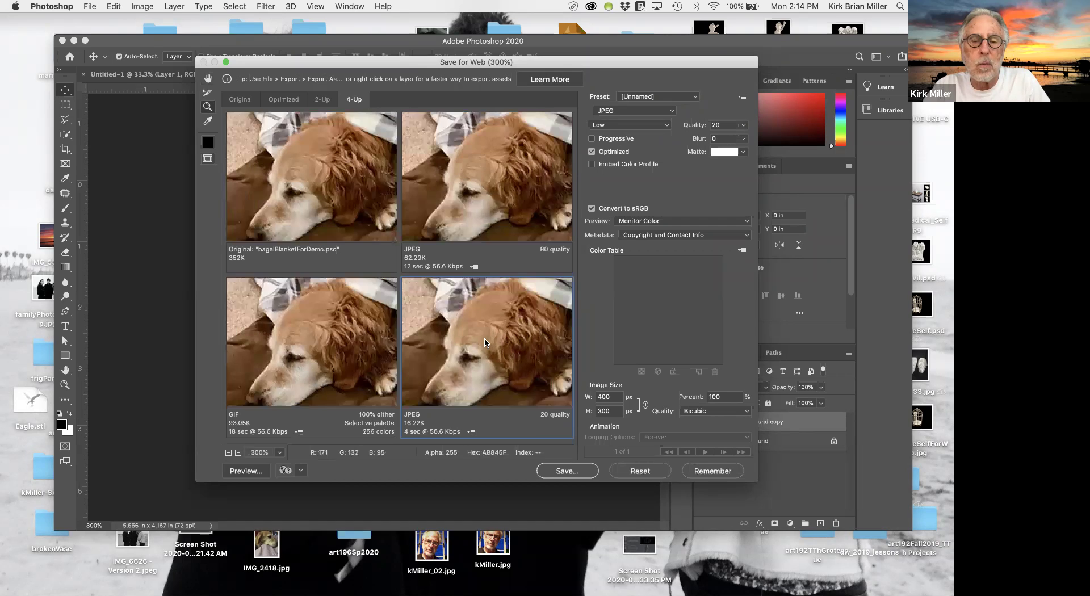
pyautogui.keyDown('alt'); pyautogui.click(485, 343); pyautogui.keyUp('alt')
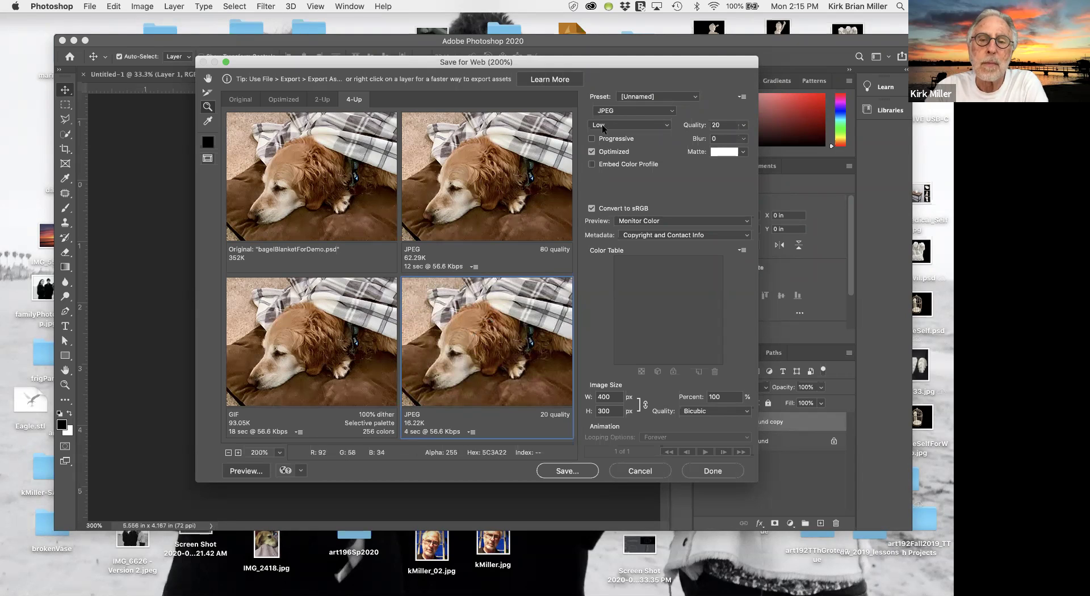
# Step: Change the 20-quality JPEG preview to PNG-24 and try the 1.5 Mbps Cable/T1 download estimate, returning it to 56.6 Kbps Modem/ISDN
pyautogui.click(631, 109)
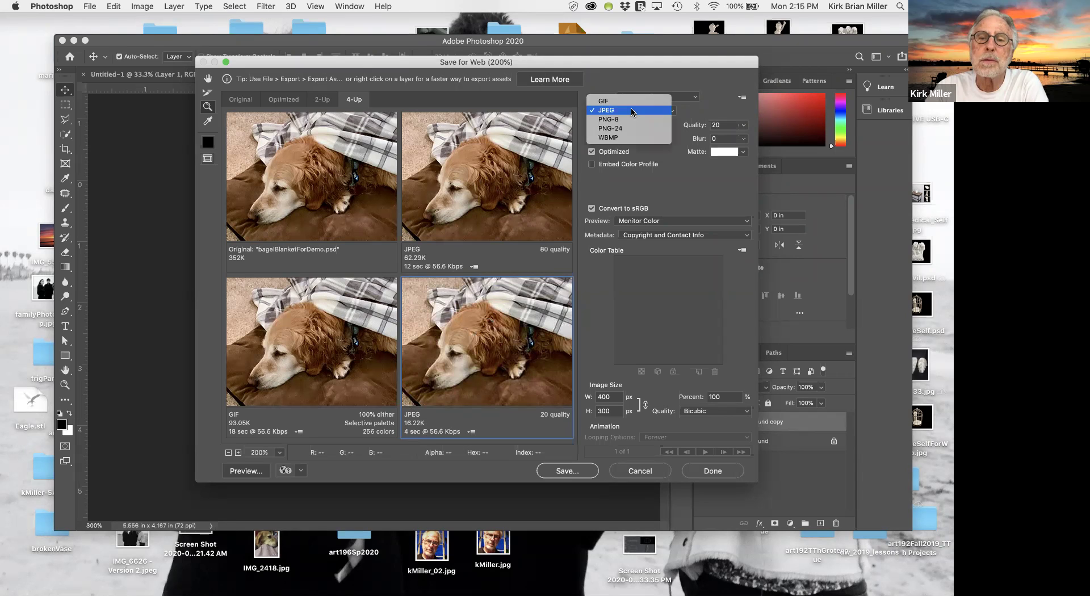
pyautogui.click(632, 128)
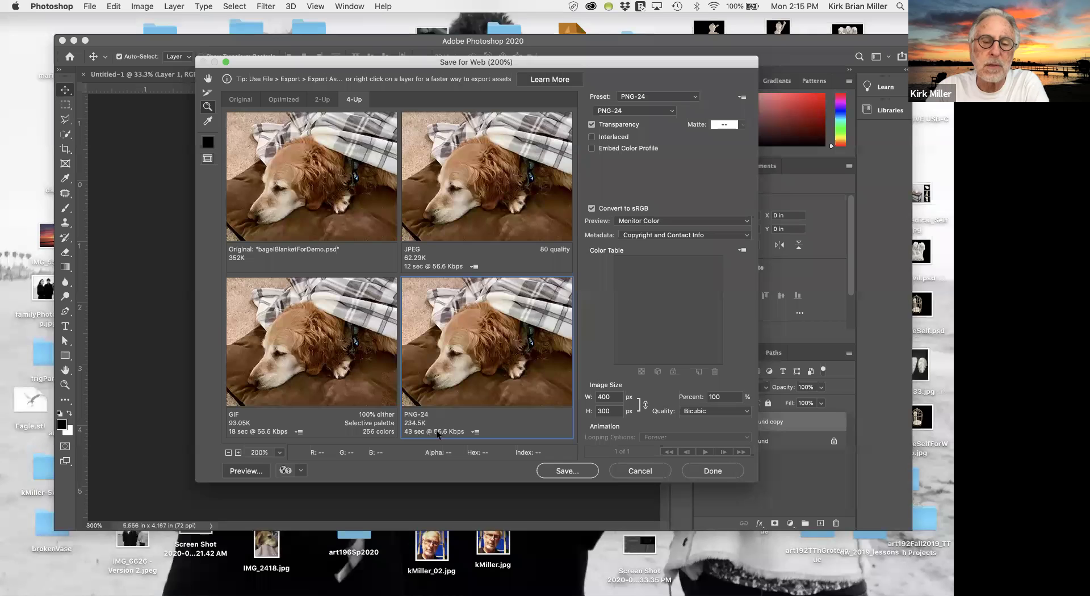
pyautogui.click(474, 431)
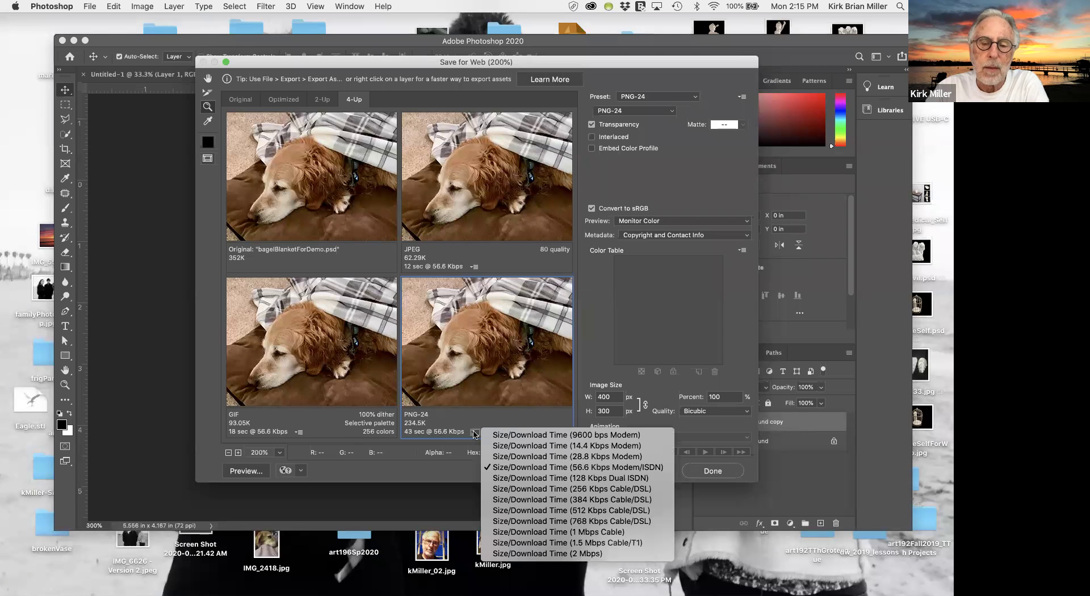
pyautogui.click(520, 544)
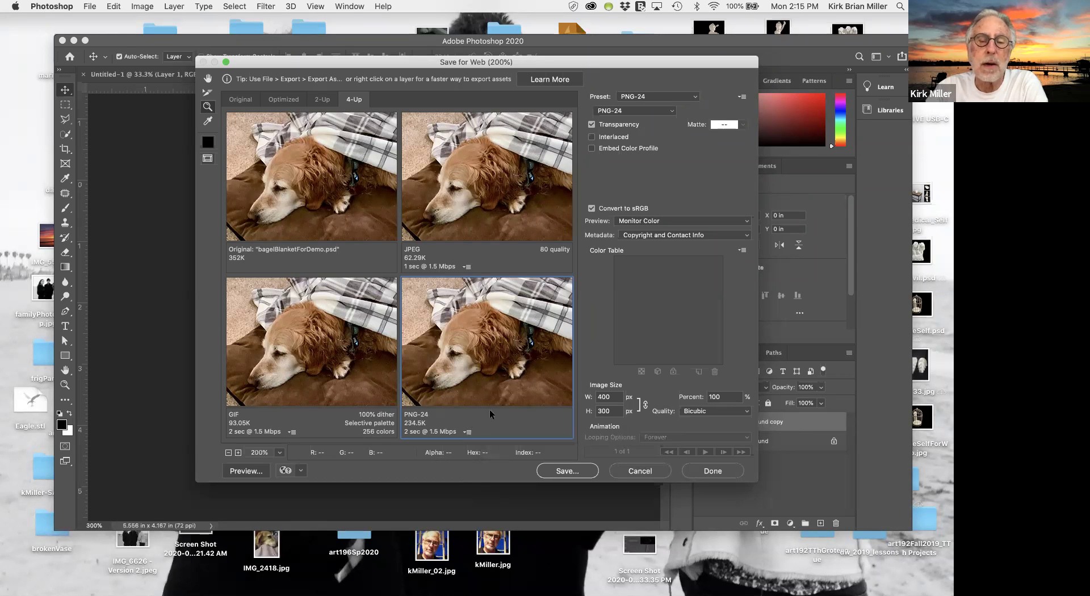
pyautogui.click(466, 432)
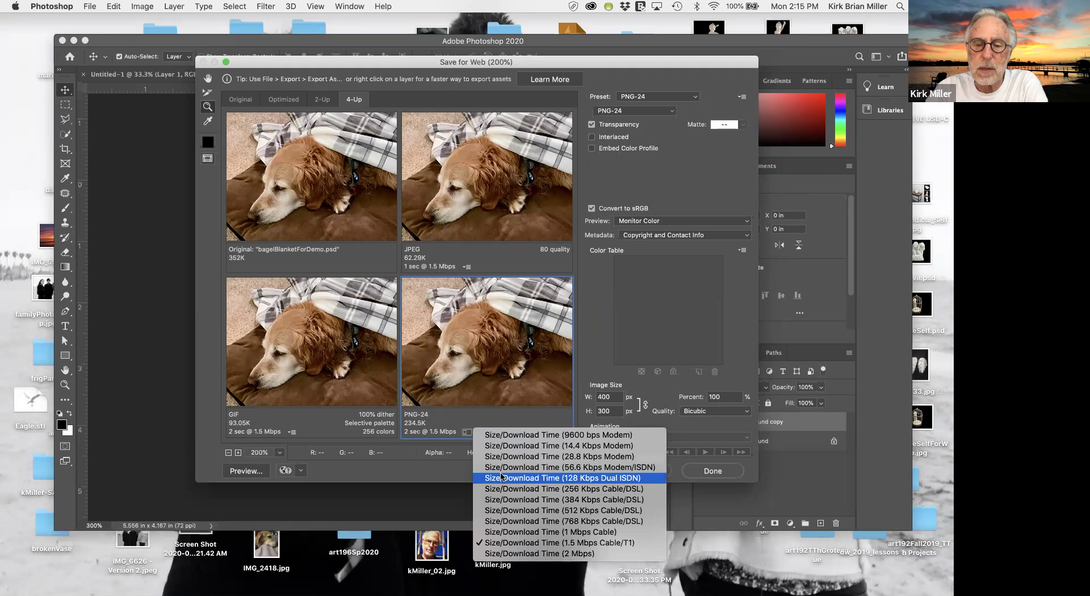
pyautogui.click(503, 414)
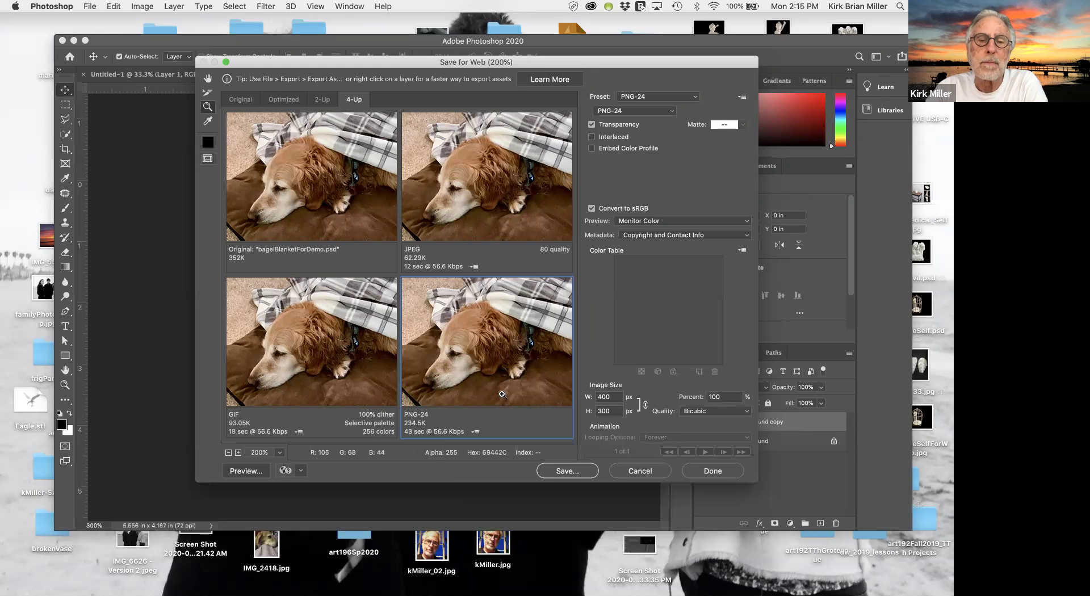
# Step: Select the 80-quality JPEG preview and start saving that version as an optimized file
pyautogui.click(517, 182)
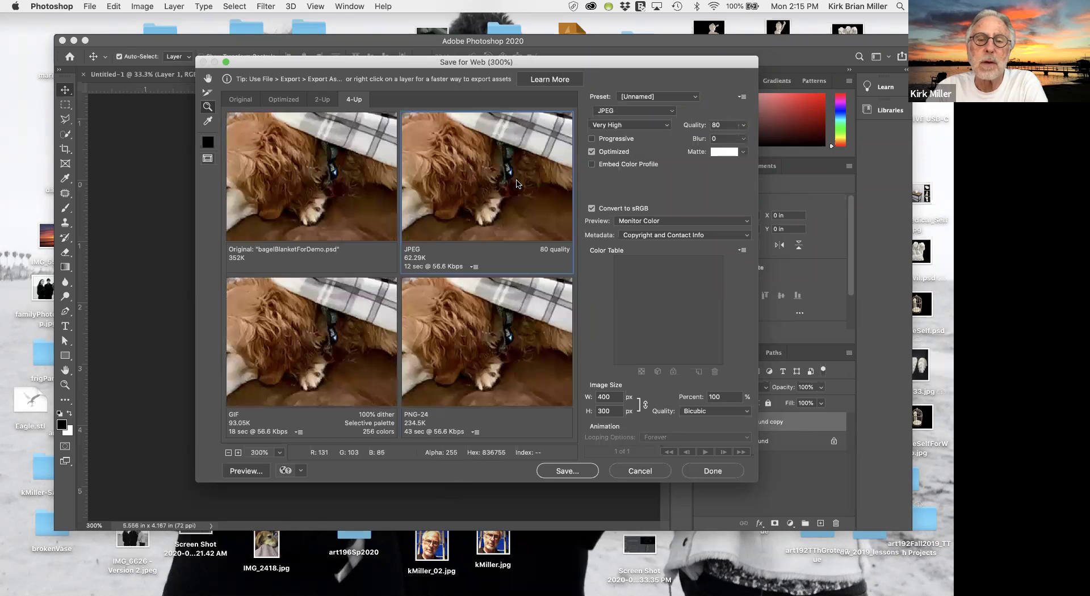
pyautogui.click(572, 468)
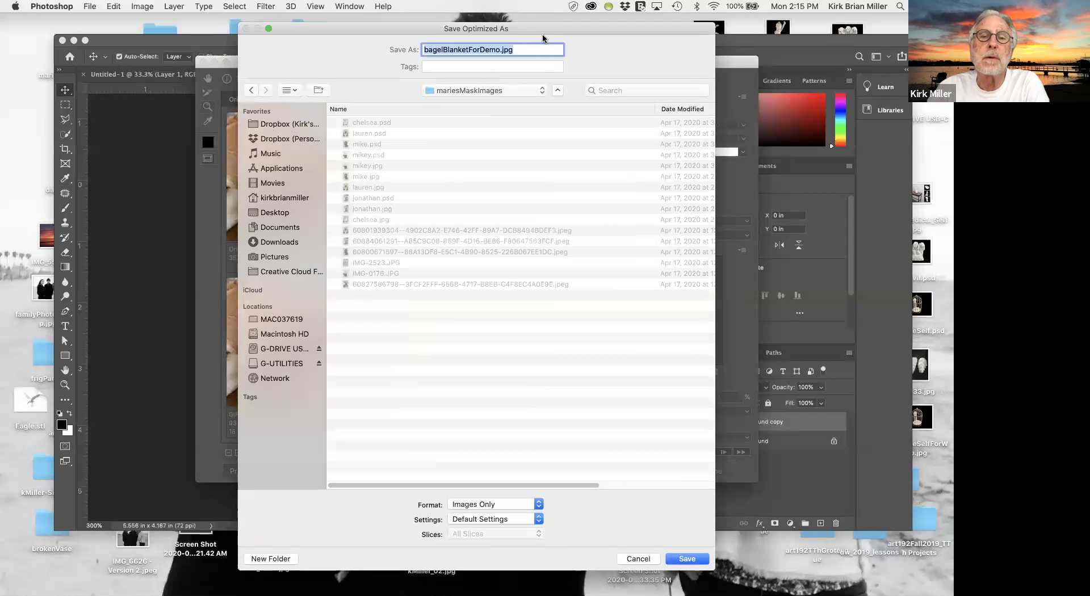
pyautogui.moveTo(559, 29); pyautogui.dragTo(566, 60)
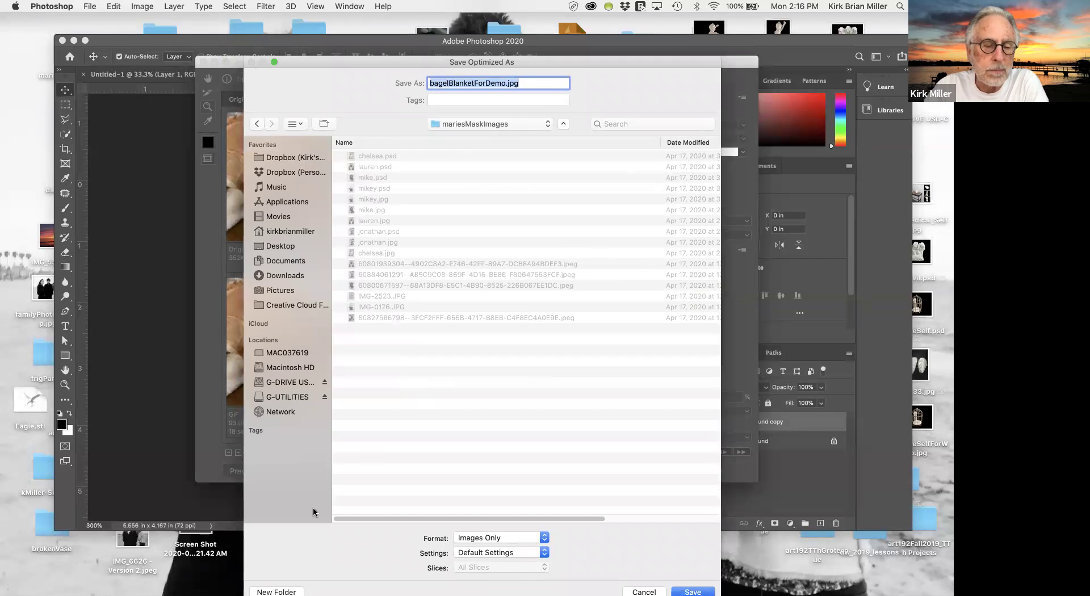
# Step: Try separating the words of the export's file name with underscores and restore it to bagelBlanketForDemo.jpg
pyautogui.click(449, 83)
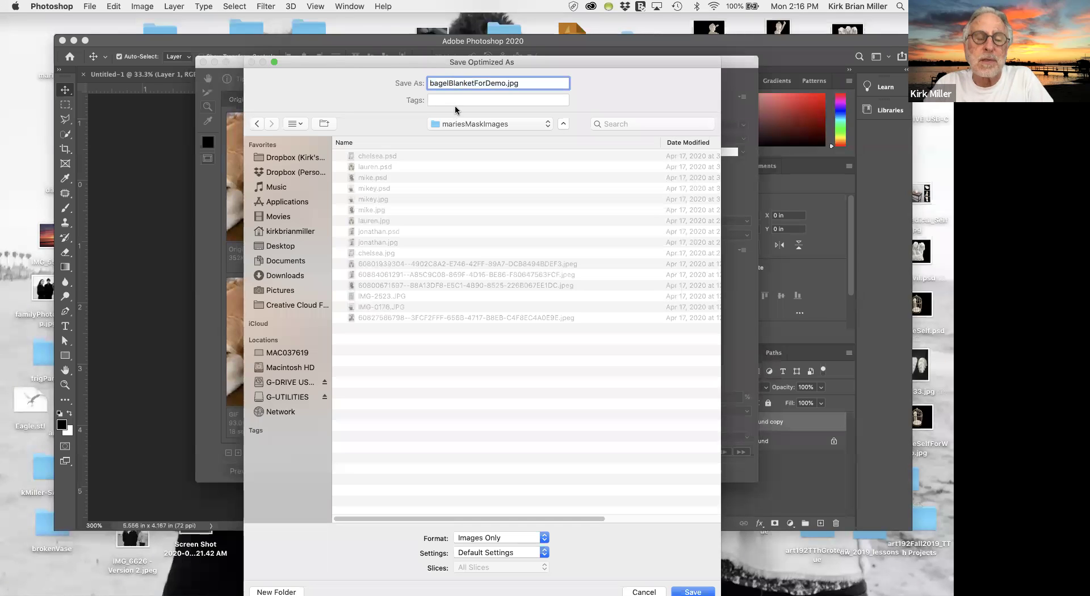
pyautogui.write('_')
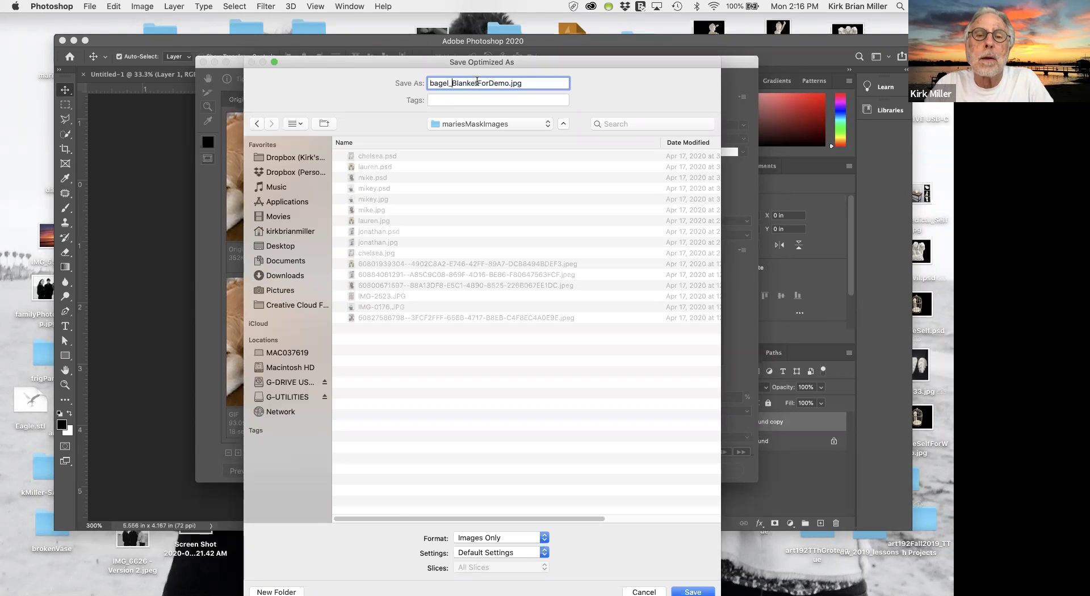
pyautogui.write('_')
pyautogui.click(495, 83)
pyautogui.write('_')
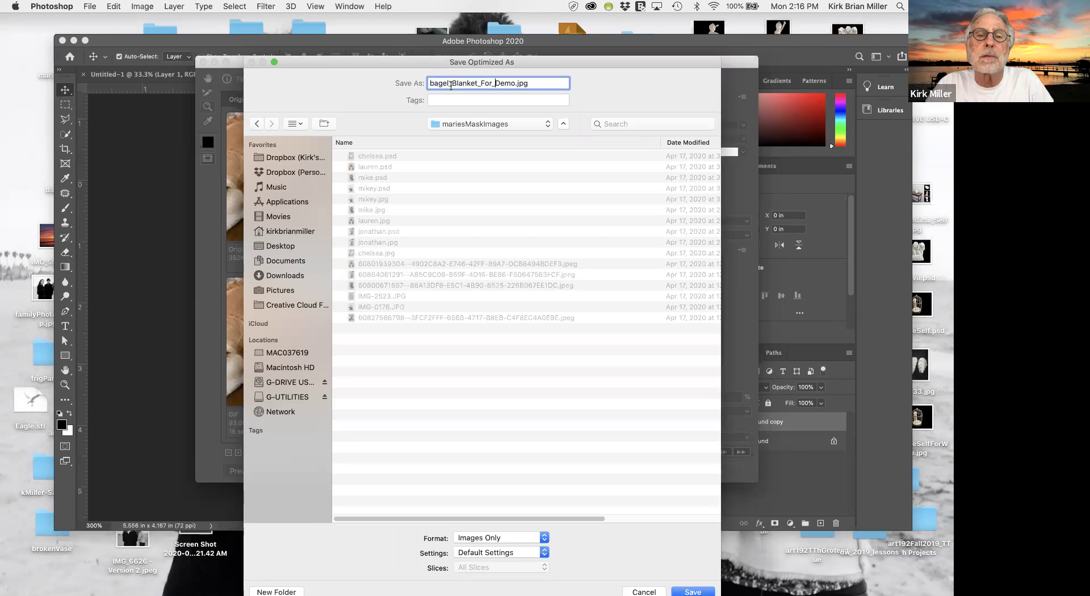
pyautogui.press('BackSpace')
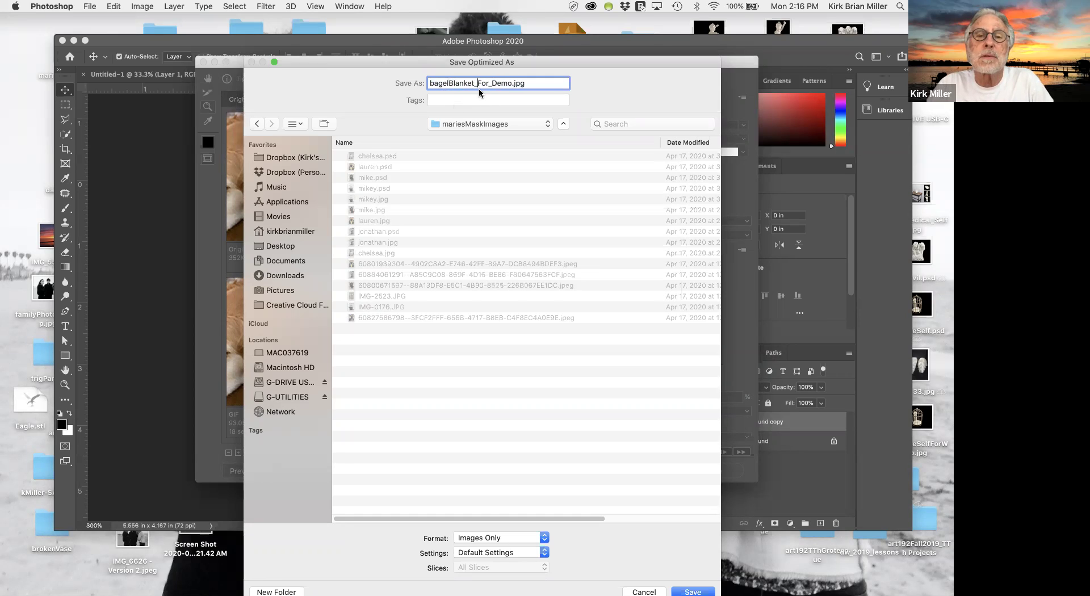
pyautogui.press('Right')
pyautogui.press('Right')
pyautogui.press('Right')
pyautogui.press('Right')
pyautogui.press('Right')
pyautogui.press('Right')
pyautogui.press('Right')
pyautogui.press('Right')
pyautogui.press('BackSpace')
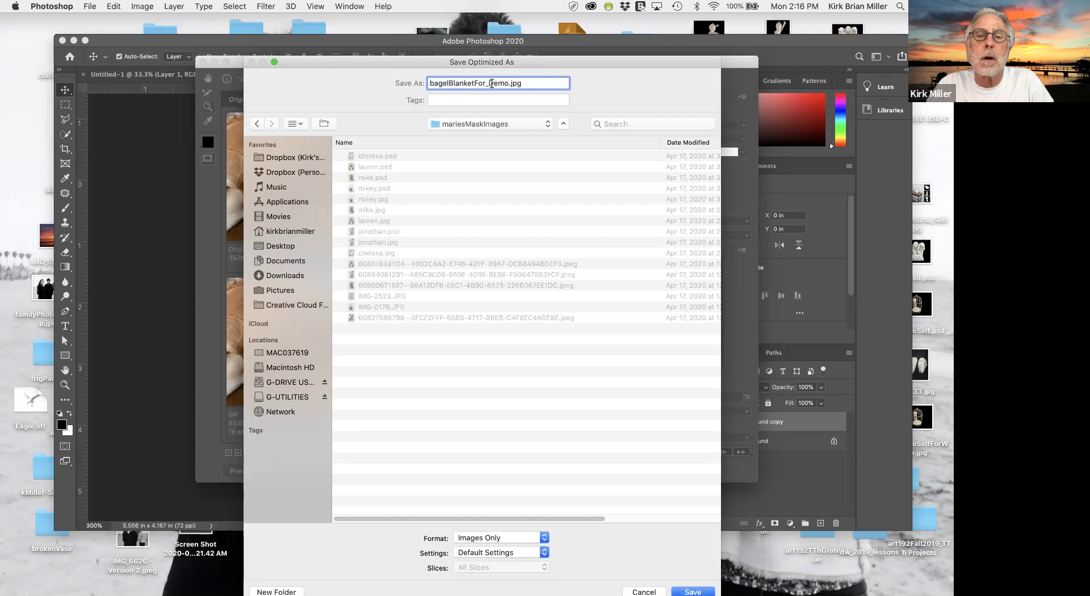
pyautogui.press('BackSpace')
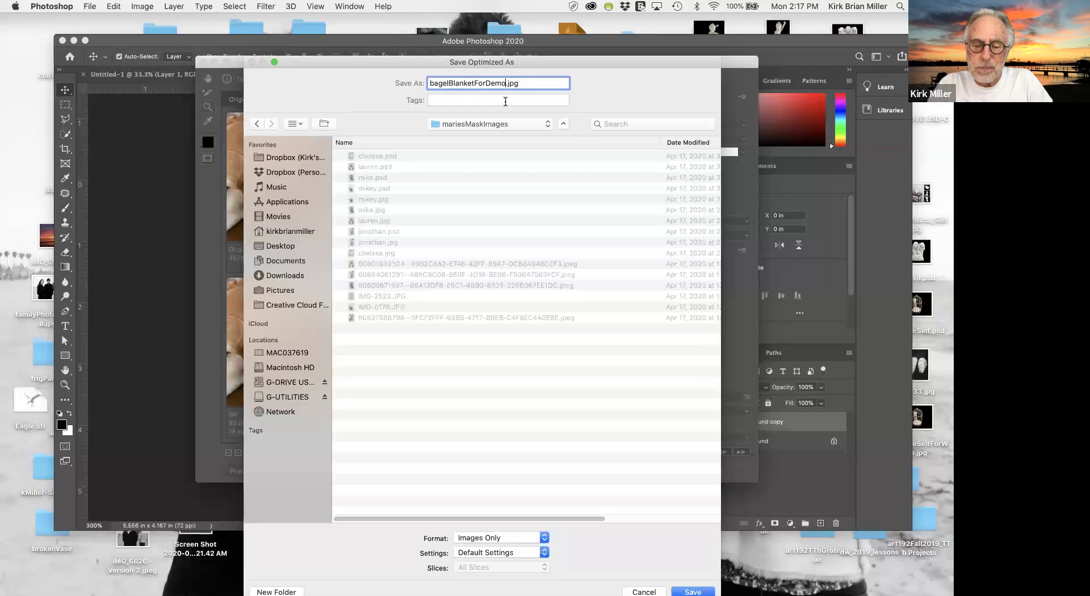
# Step: Add the suffix _01 to the export's file name so it reads bagelBlanketForDemo_01.jpg
pyautogui.write('_')
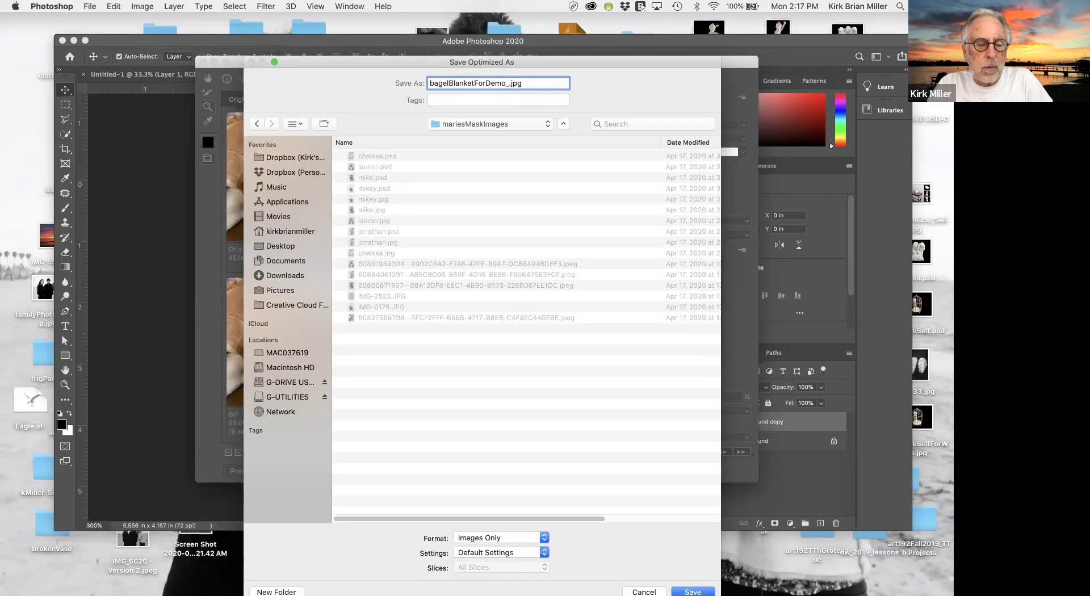
pyautogui.write('01')
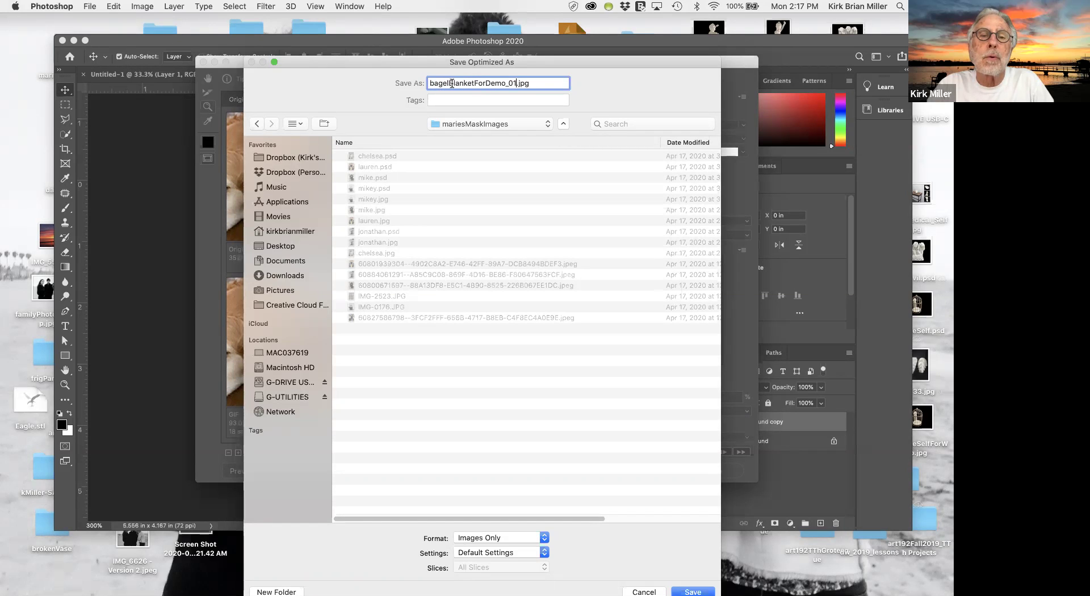
# Step: Try a dollar sign after "Blanket" in the export's file name and remove it again
pyautogui.click(474, 84)
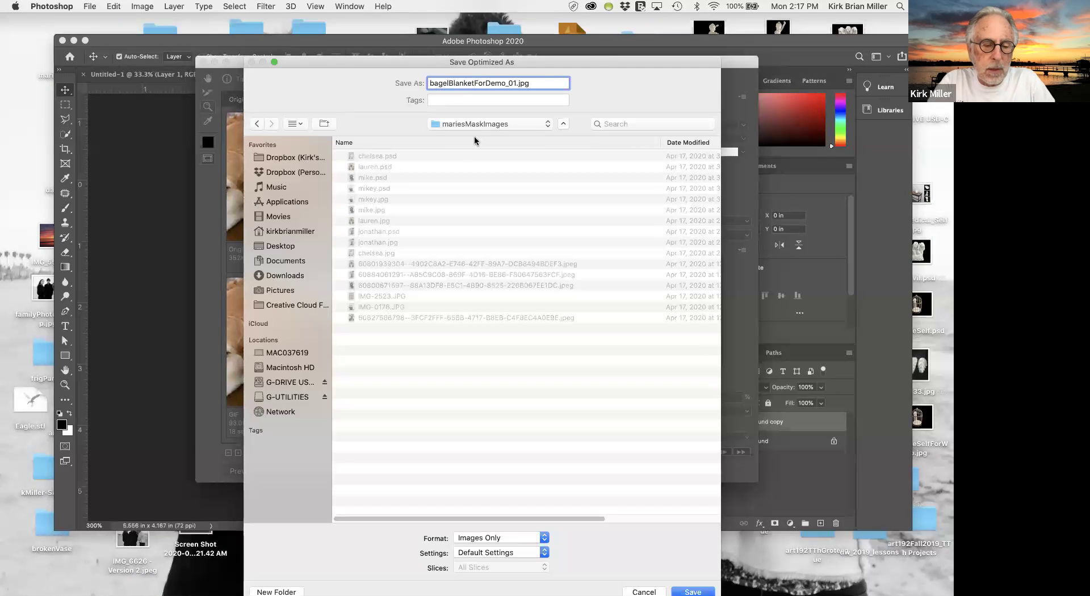
pyautogui.write('$')
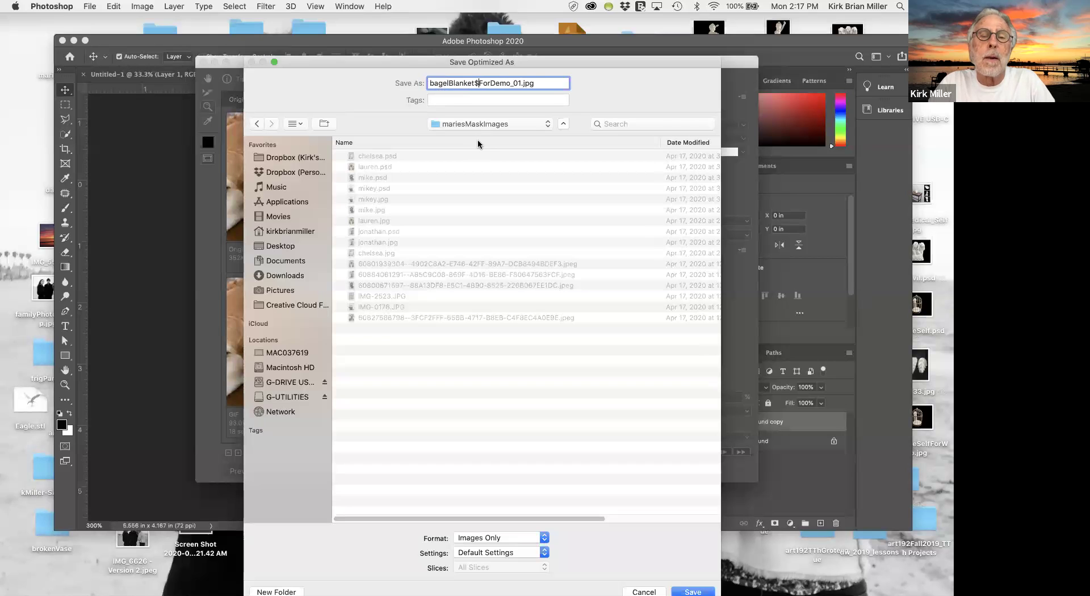
pyautogui.press('BackSpace')
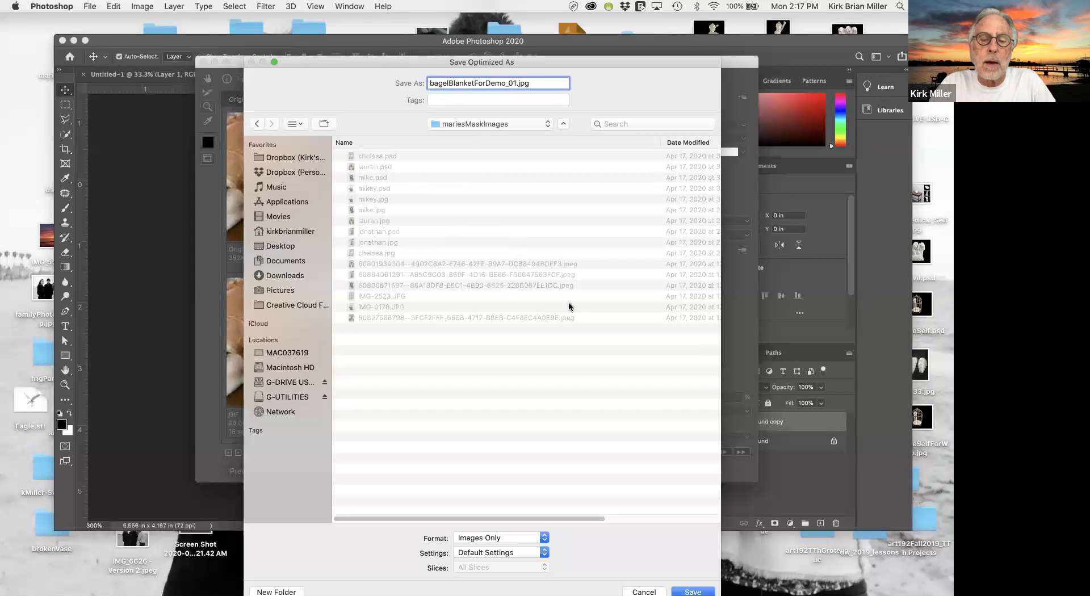
# Step: Create a folder named bagelDemo on the Desktop and save the optimized JPEG into it
pyautogui.moveTo(618, 63); pyautogui.dragTo(628, 34)
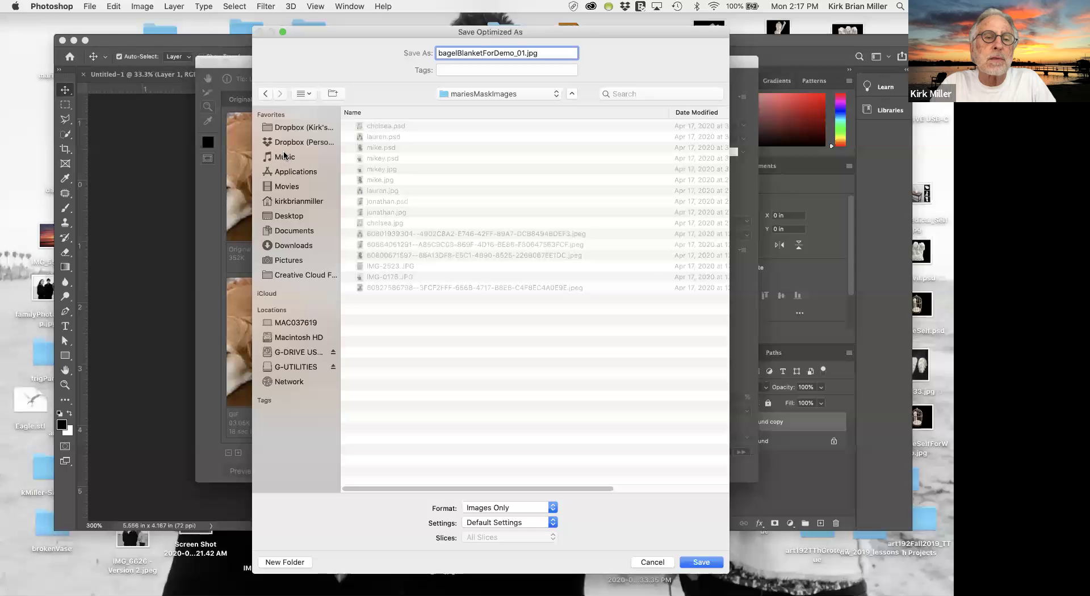
pyautogui.click(296, 217)
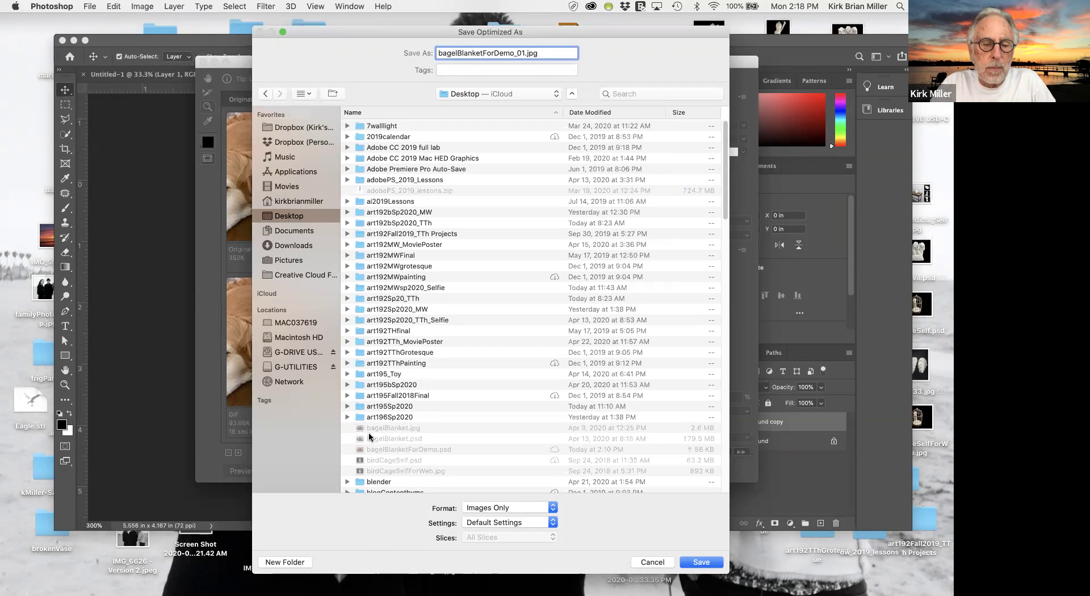
pyautogui.click(278, 561)
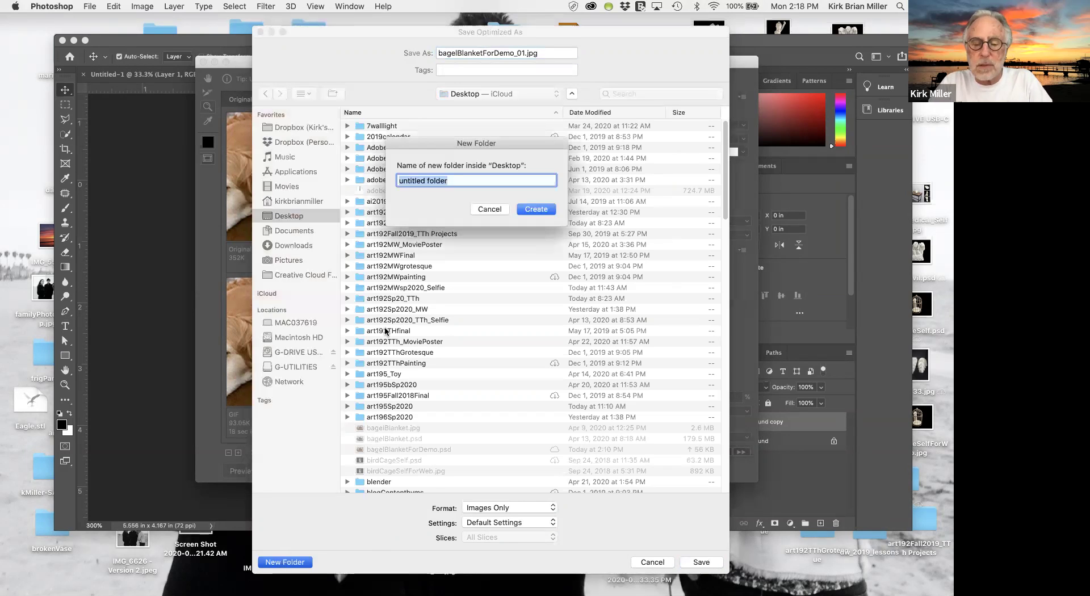
pyautogui.write('bagelDemo')
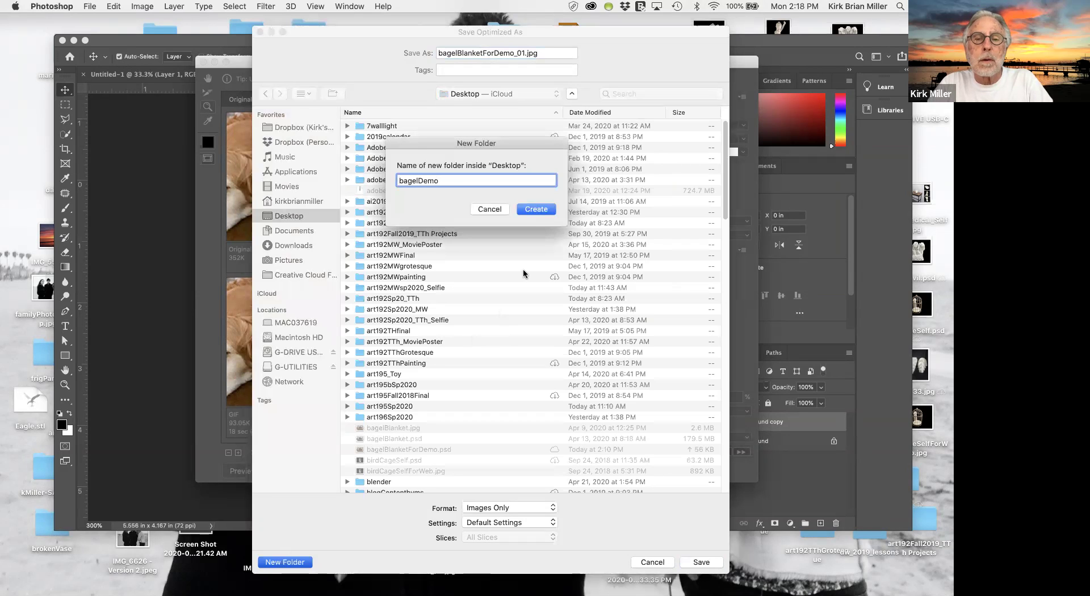
pyautogui.click(531, 213)
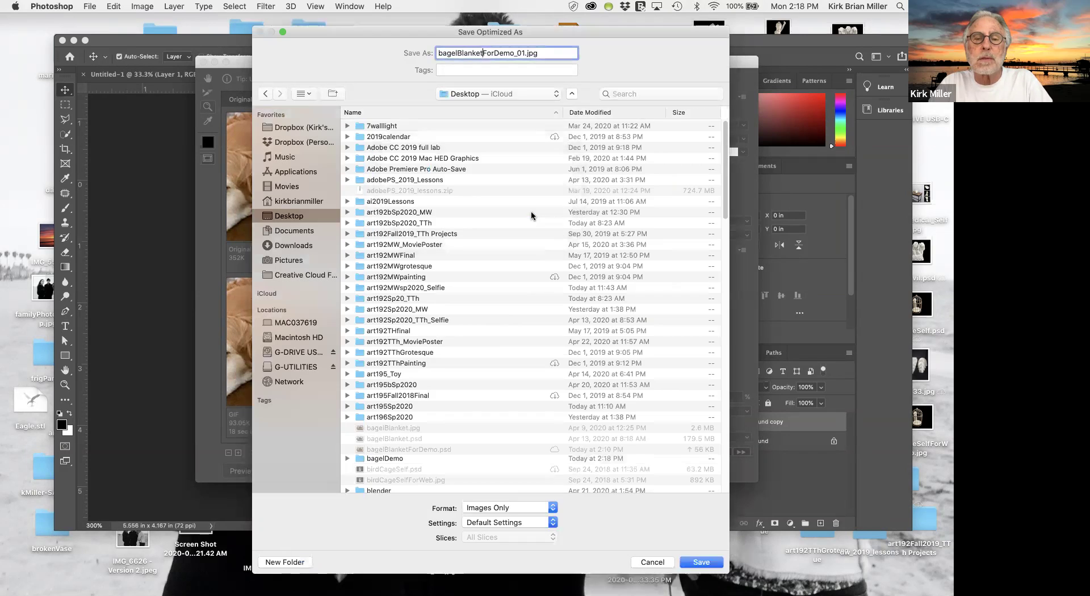
pyautogui.click(702, 561)
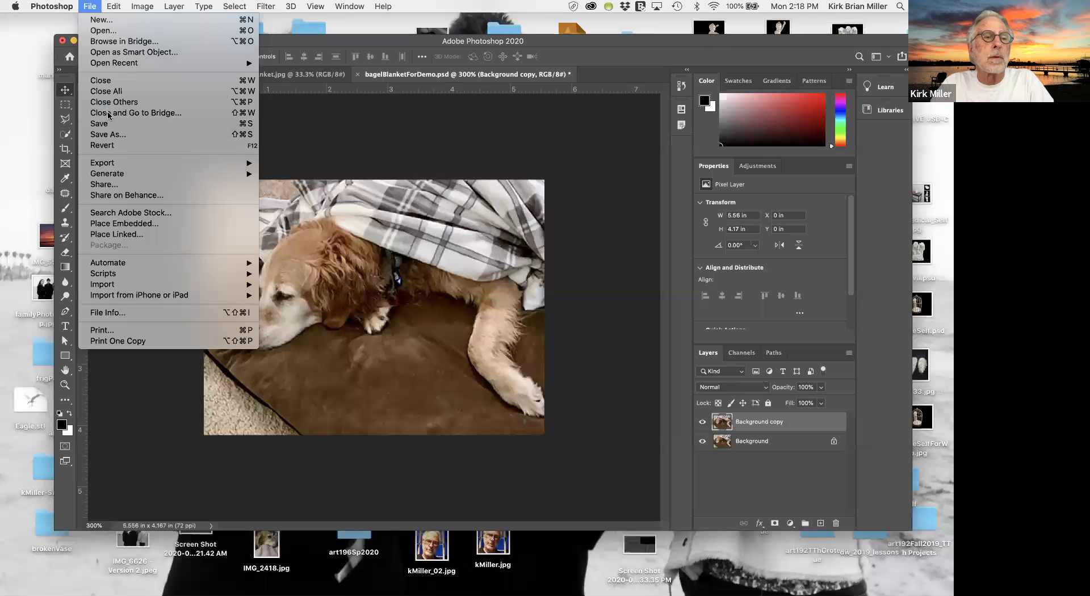
# Step: Start a Save As of the layered dog photo, choosing to store it on the computer
pyautogui.click(105, 137)
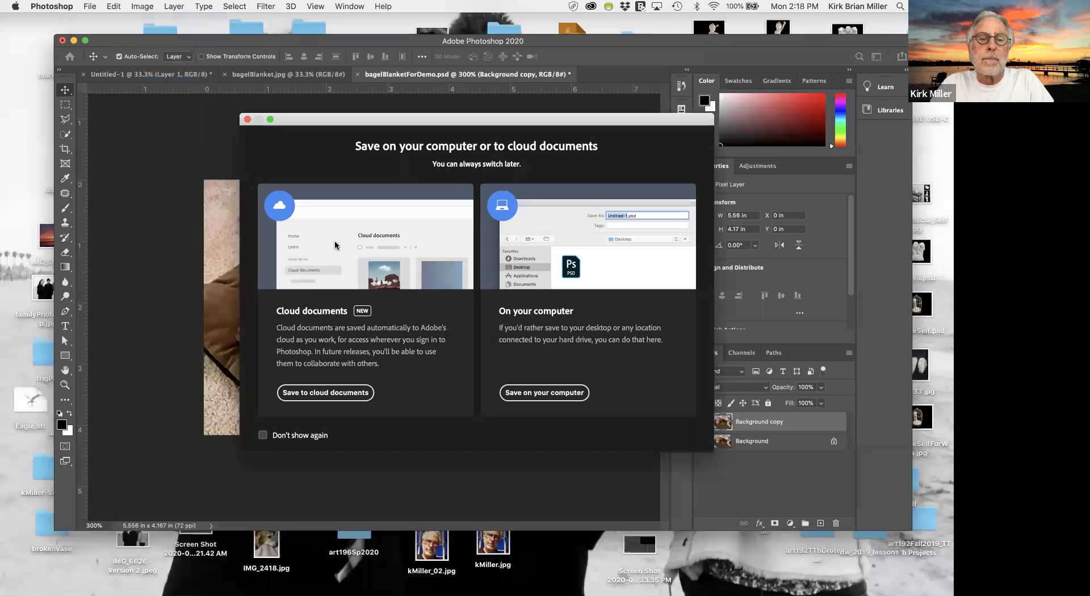
pyautogui.click(564, 392)
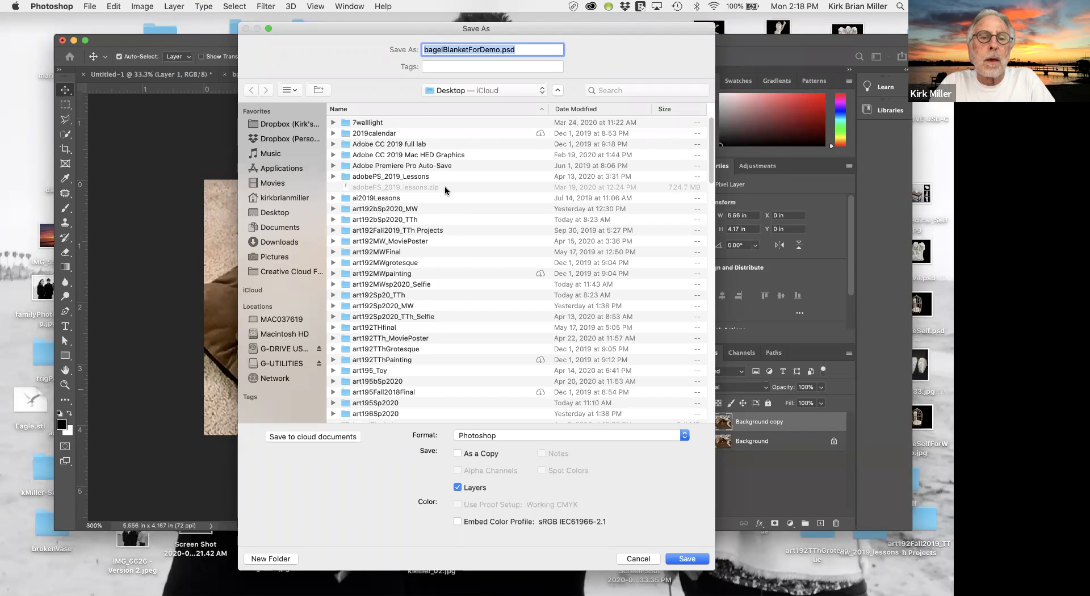
pyautogui.click(293, 91)
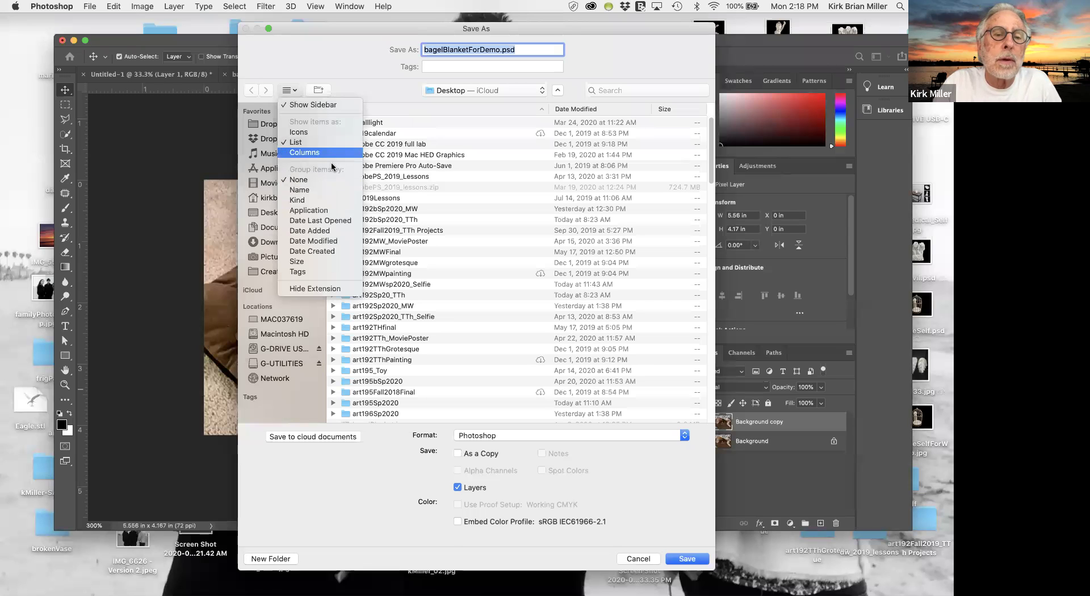
pyautogui.click(488, 106)
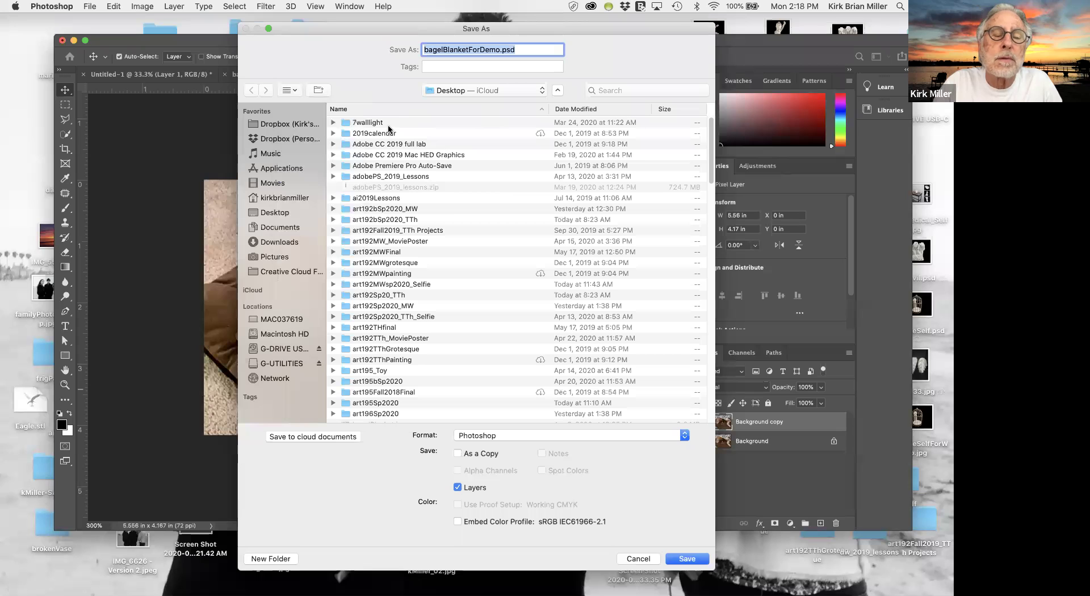
# Step: Sort the Desktop files by modification date and save bagelBlanketForDemo.psd with layers into the bagelDemo folder, keeping Maximize Compatibility on
pyautogui.click(293, 90)
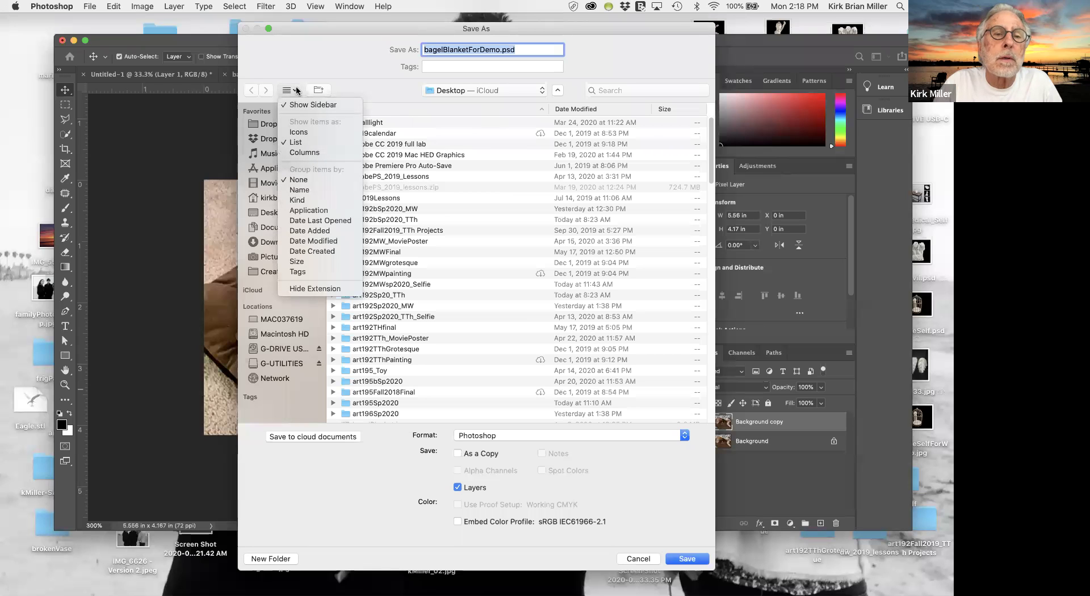
pyautogui.click(294, 142)
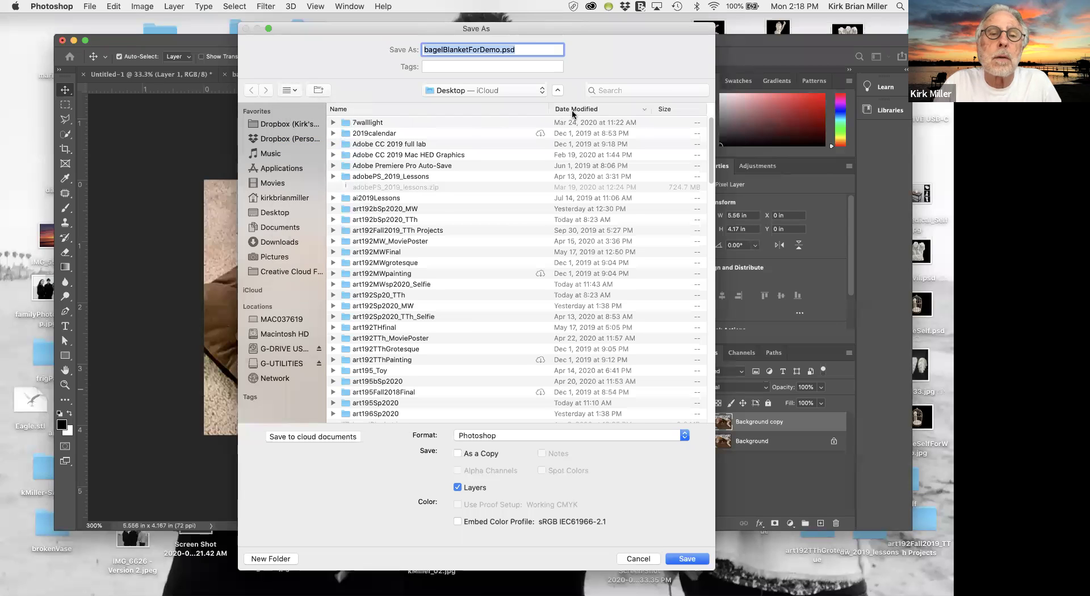
pyautogui.click(572, 110)
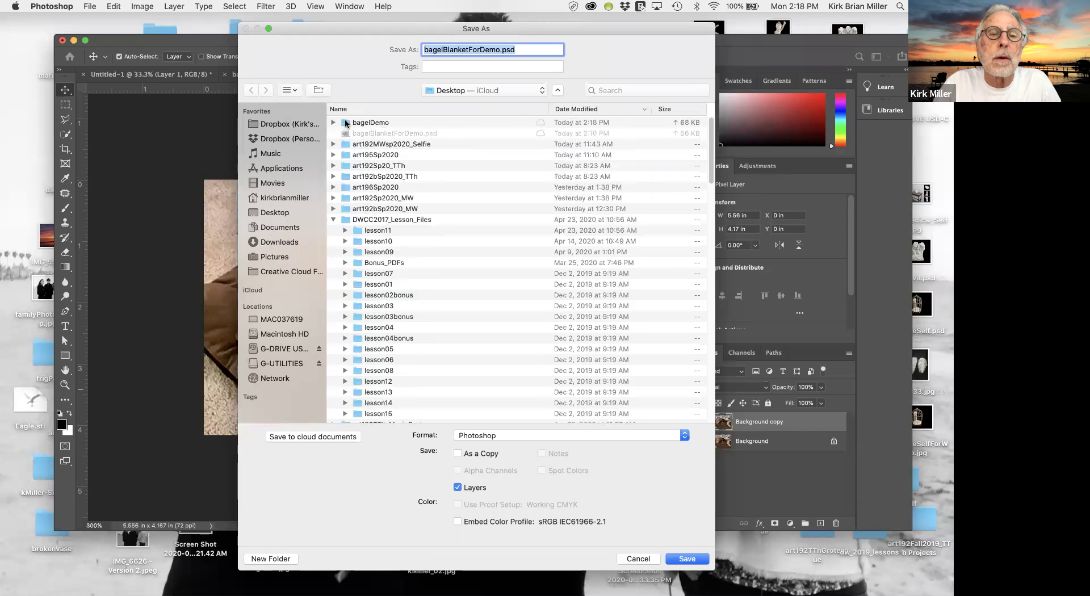
pyautogui.doubleClick(346, 124)
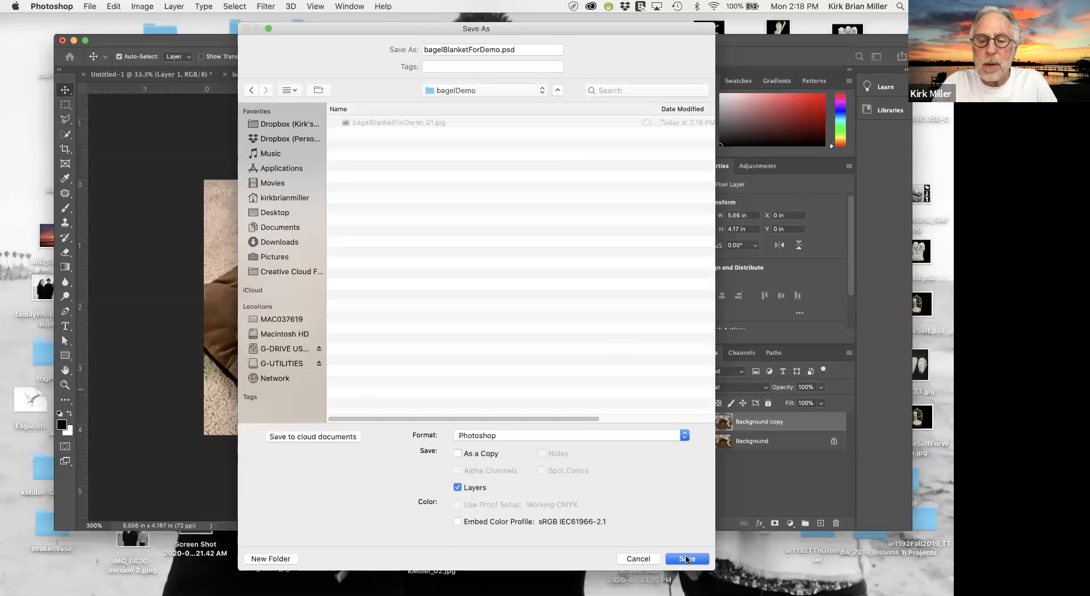
pyautogui.click(686, 559)
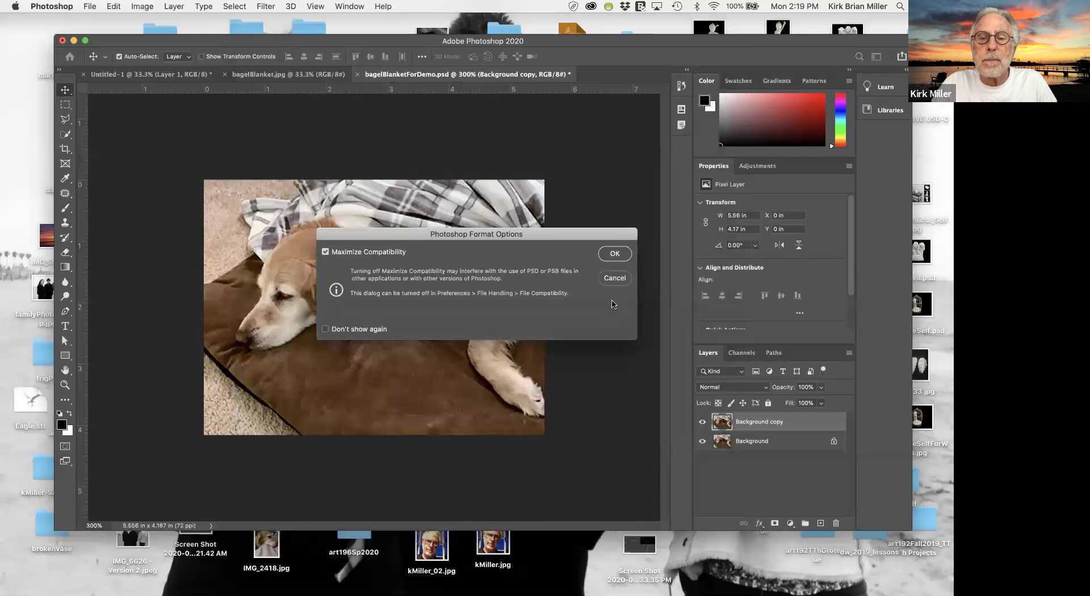
pyautogui.click(614, 253)
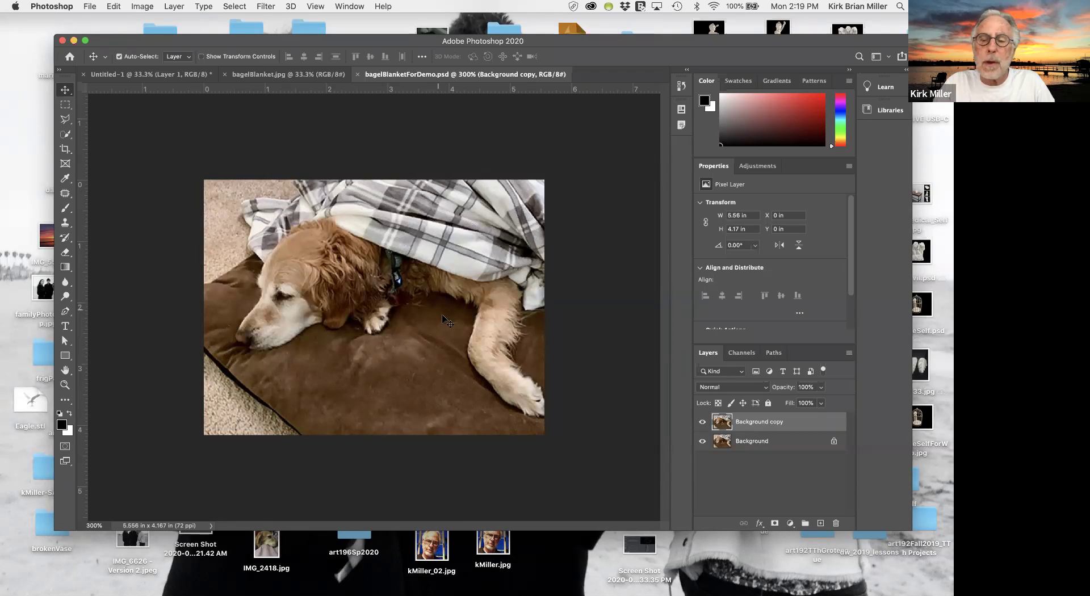
# Step: Duplicate the Background copy layer and hide the two layers beneath the new duplicate
pyautogui.moveTo(779, 421); pyautogui.dragTo(821, 521)
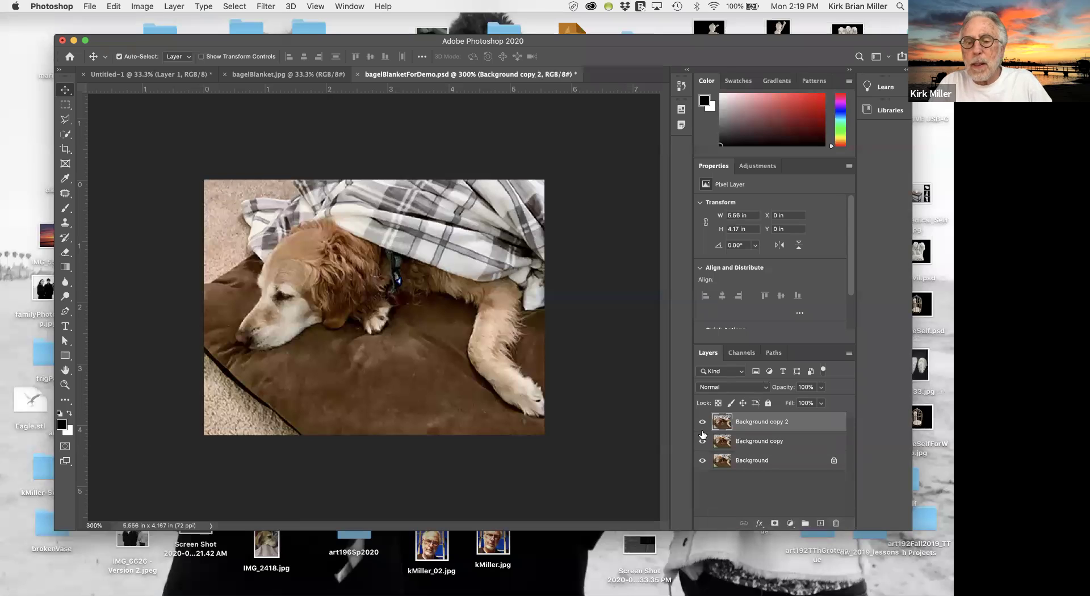
pyautogui.click(703, 461)
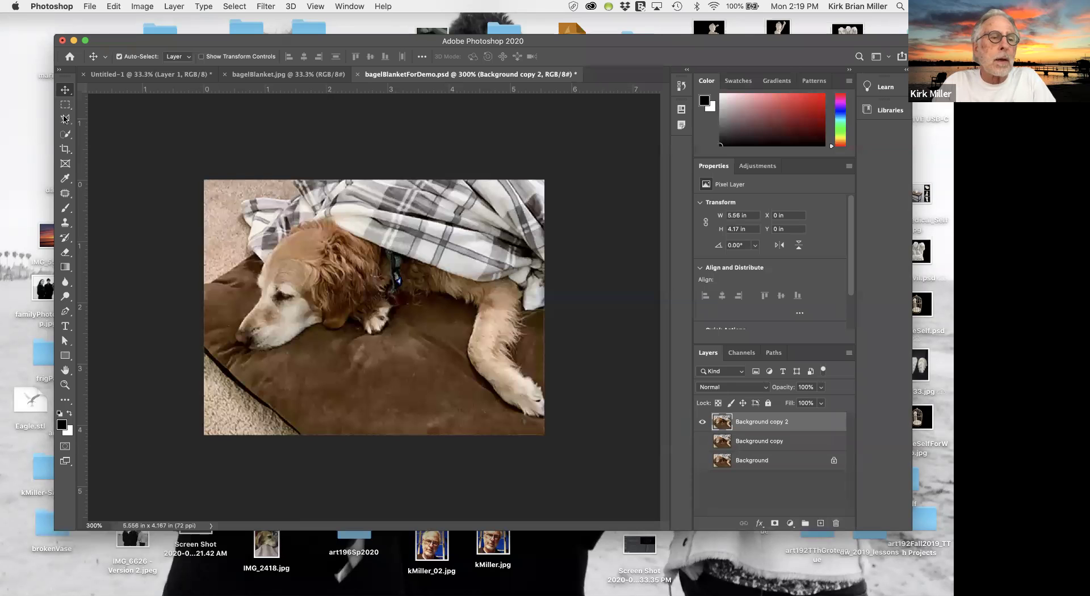
# Step: Draw a circular selection about 3.17 in wide around the dog's head and turn it into a layer mask on the top layer
pyautogui.moveTo(65, 110); pyautogui.dragTo(95, 119)
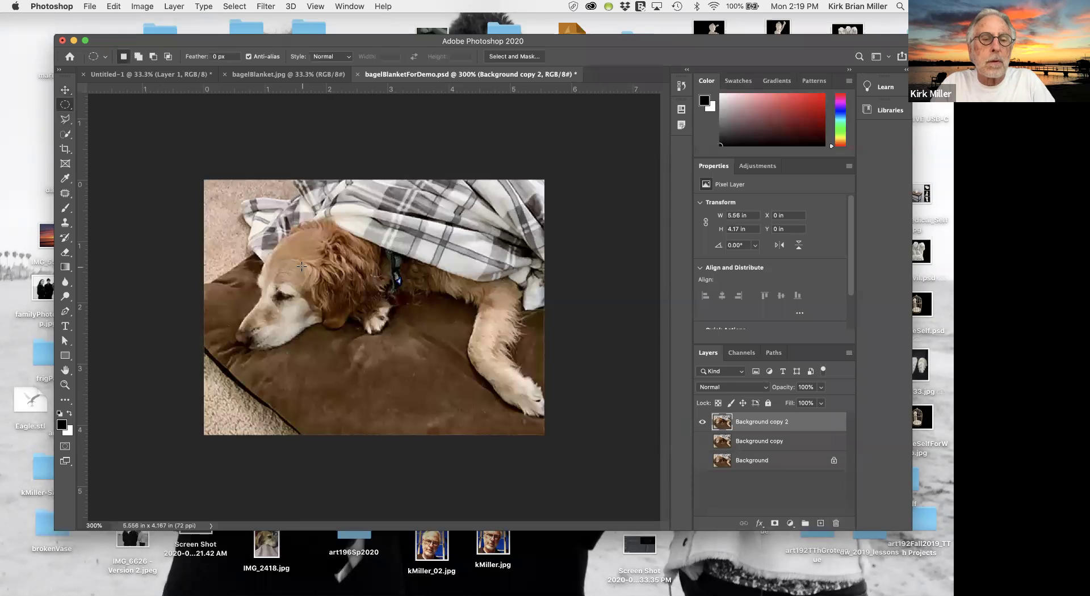
pyautogui.moveTo(301, 266); pyautogui.dragTo(406, 398)
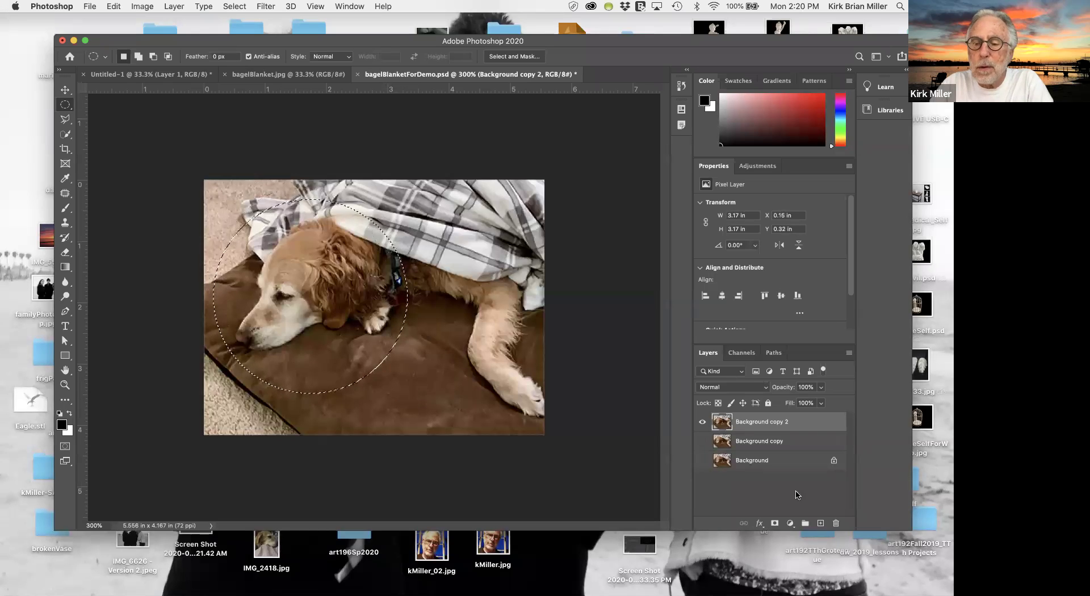
pyautogui.click(774, 523)
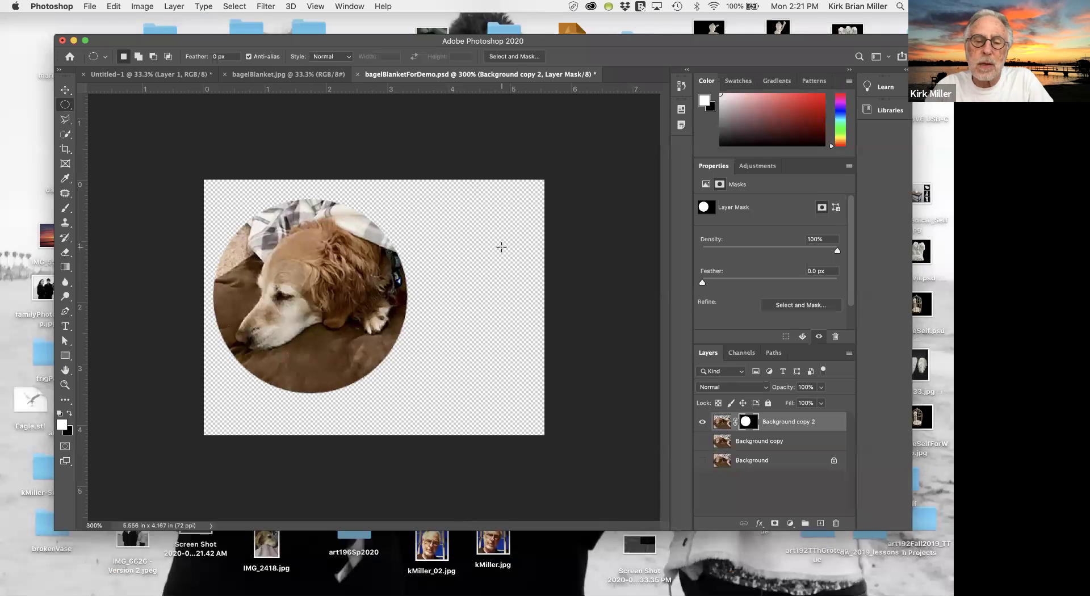
pyautogui.click(806, 422)
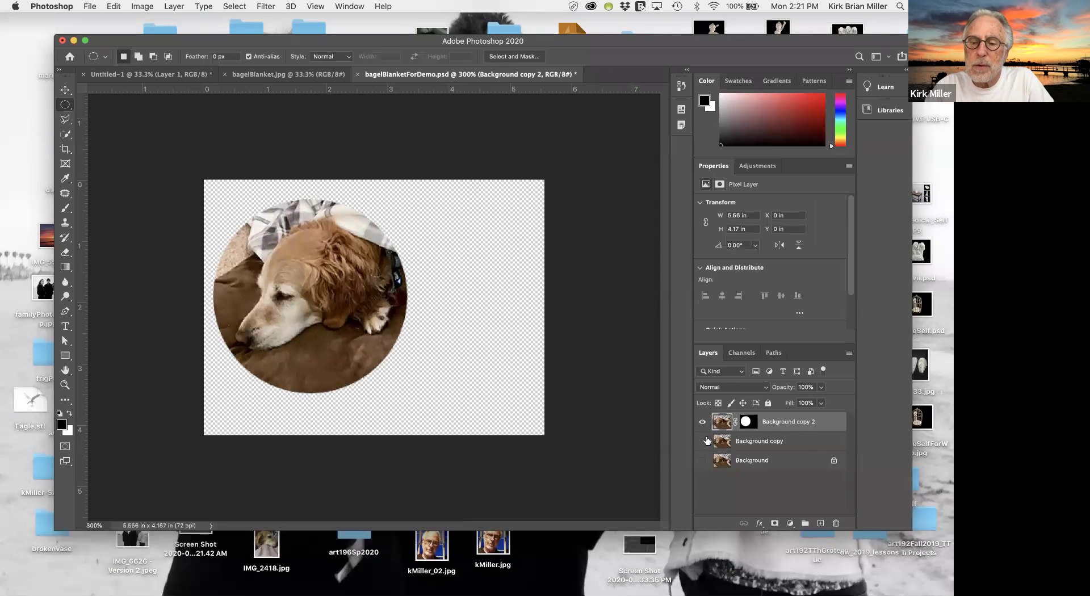
# Step: Hide the masked layer, then show and select the Background copy layer
pyautogui.click(700, 422)
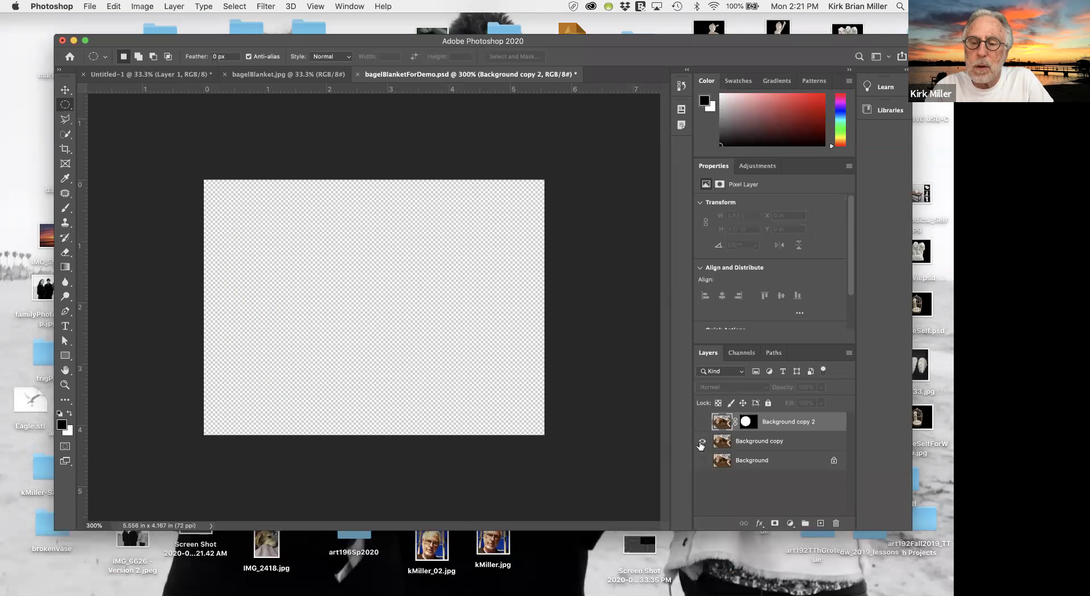
pyautogui.click(701, 442)
pyautogui.click(789, 442)
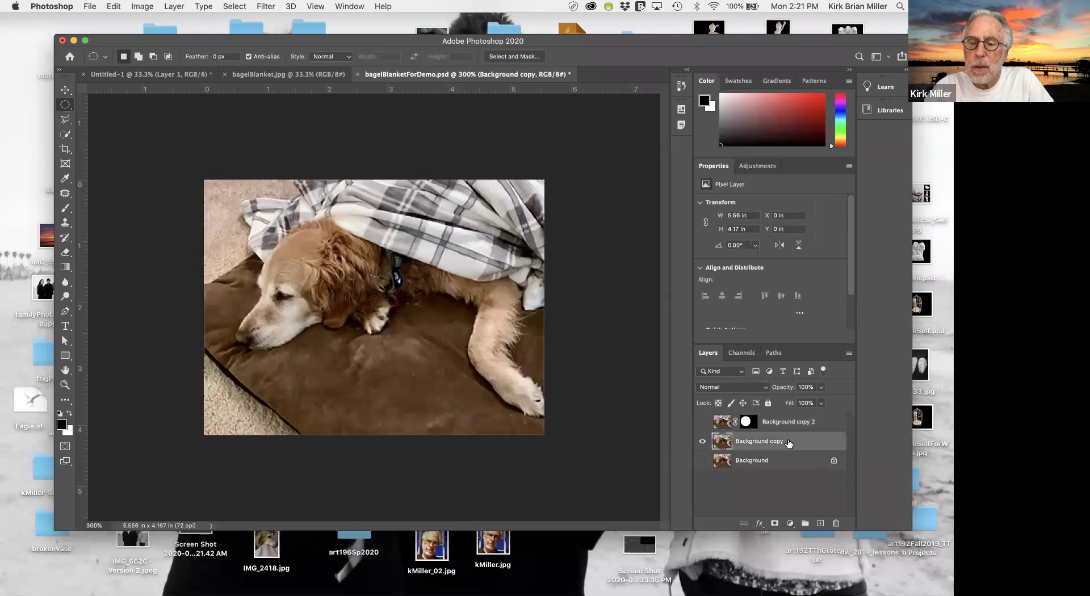
# Step: Rename the Background copy layer to bagelBlanketDemo.jpp
pyautogui.doubleClick(780, 443)
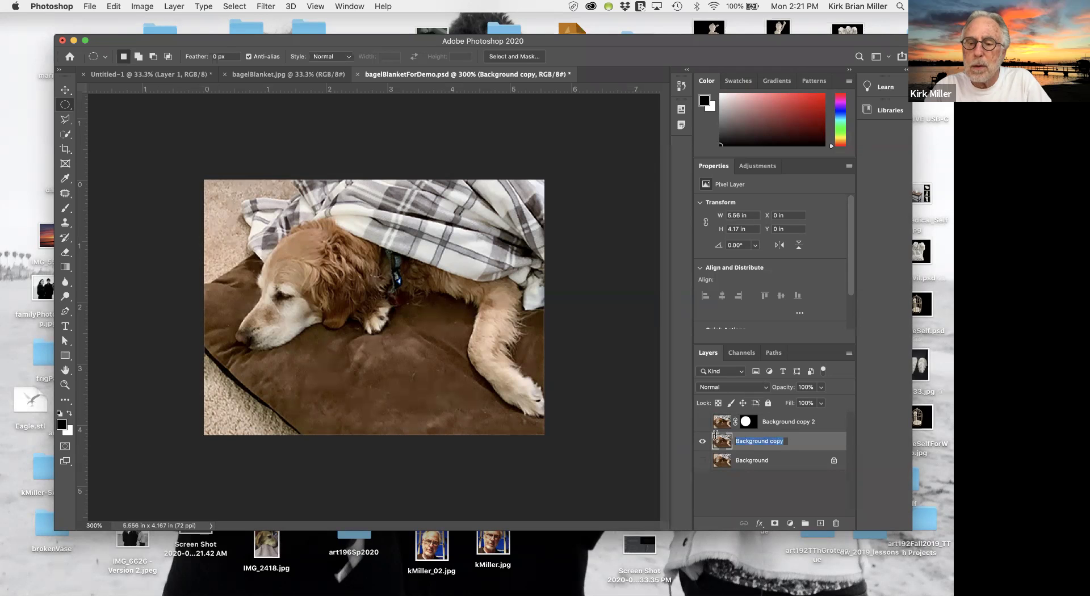
pyautogui.write('ba')
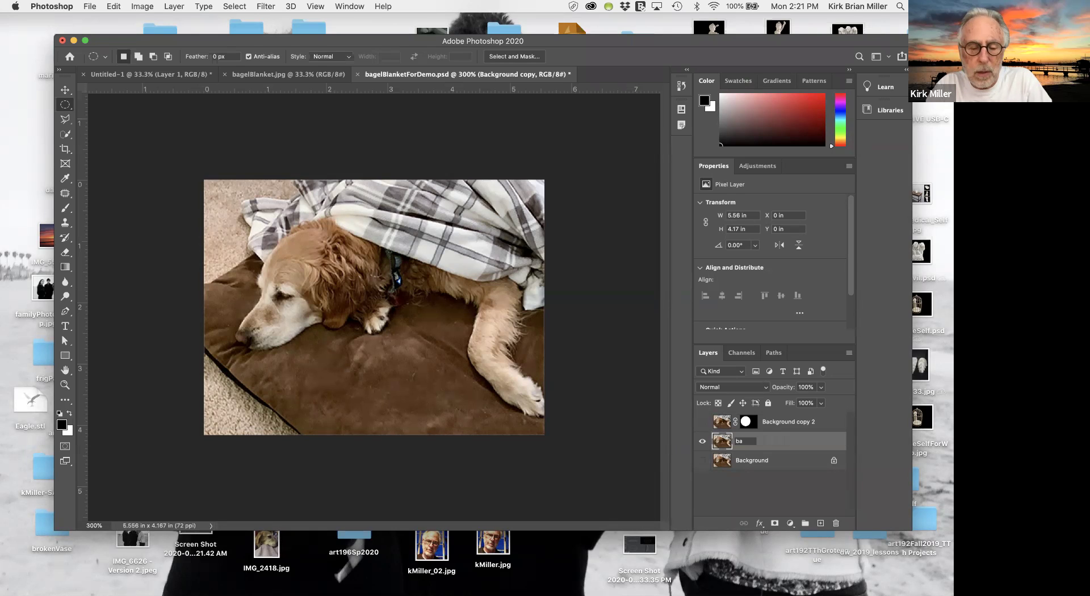
pyautogui.write('gelB')
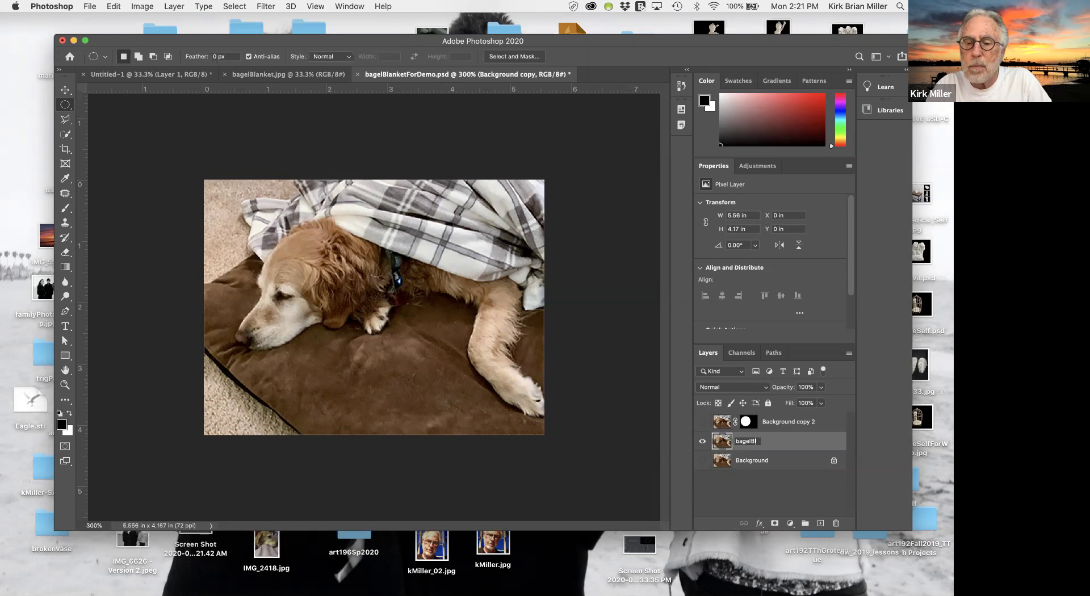
pyautogui.write('lanketDemo.jpg')
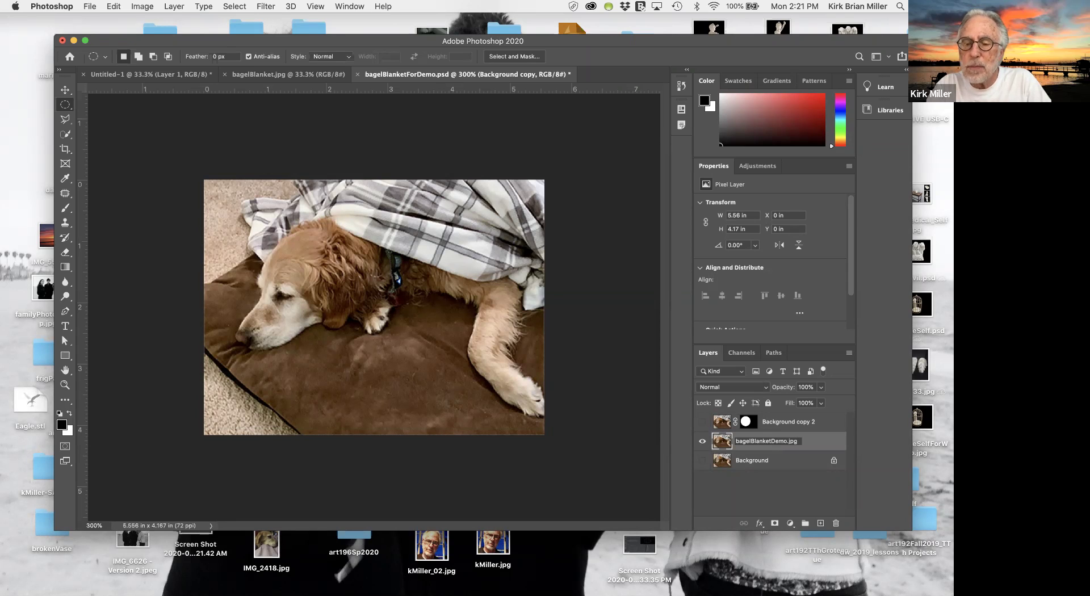
pyautogui.press('BackSpace')
pyautogui.write('g')
pyautogui.press('BackSpace')
pyautogui.press('BackSpace')
pyautogui.write('p')
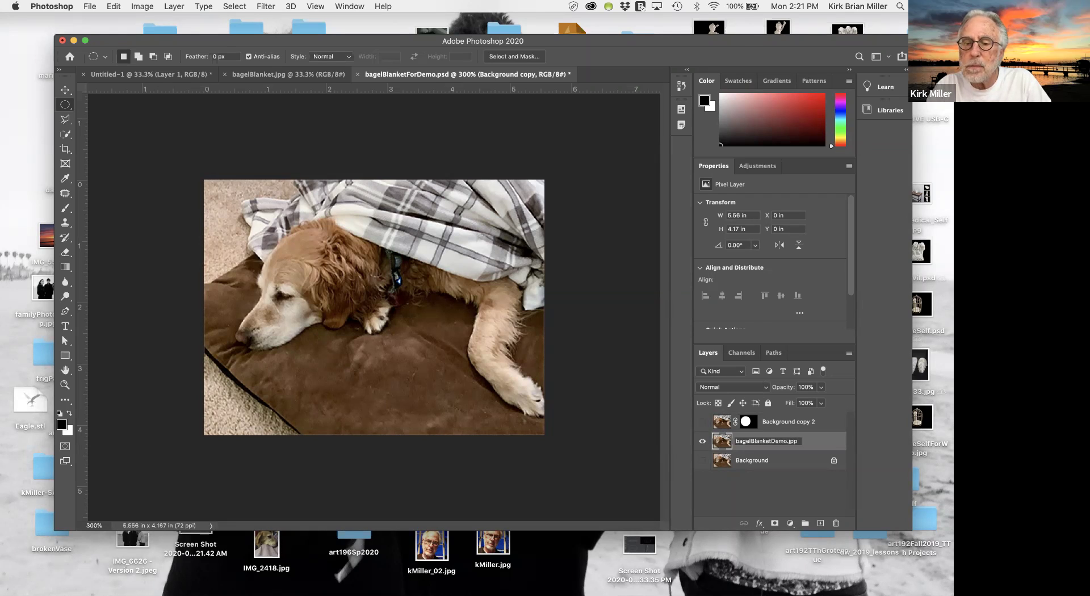
pyautogui.press('Return')
# Step: Show the masked top layer again and rename it to bagelBlankeDemo.gif
pyautogui.click(702, 422)
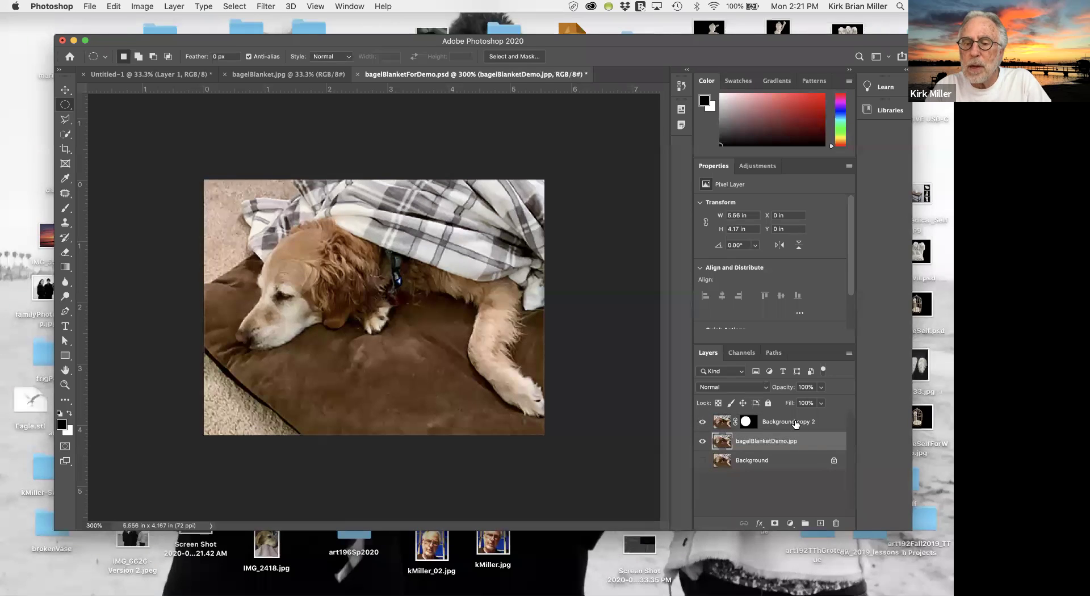
pyautogui.doubleClick(795, 423)
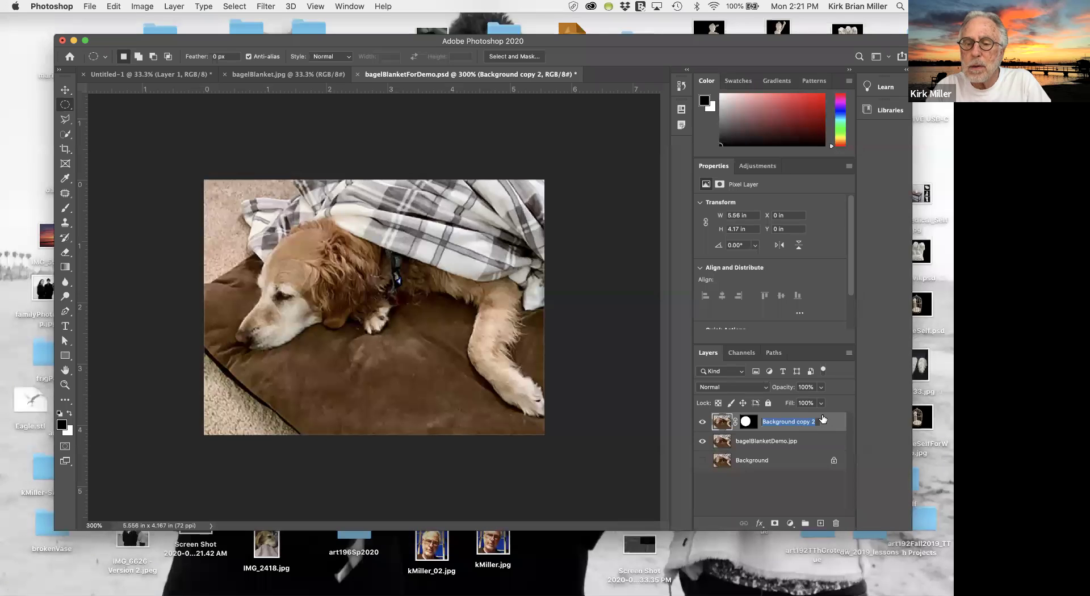
pyautogui.write('Ba')
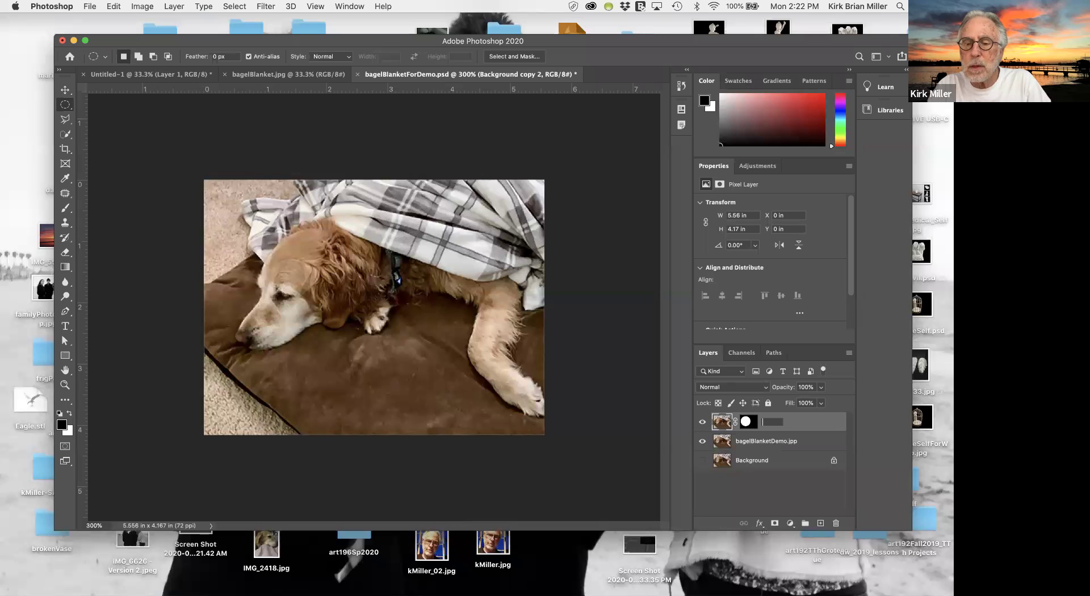
pyautogui.write('gelBlanke')
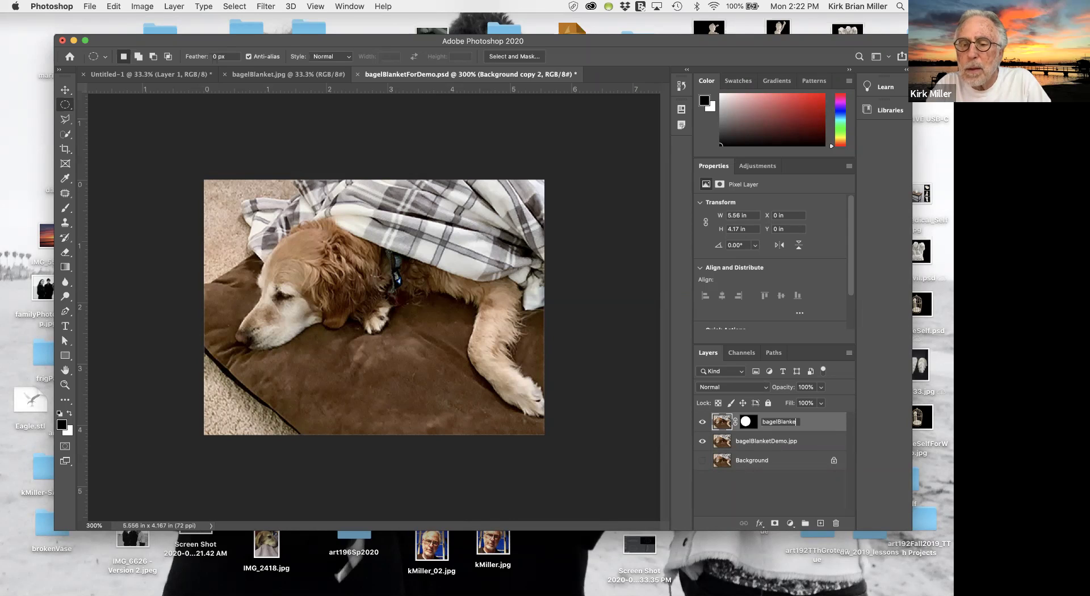
pyautogui.write('Demo.g')
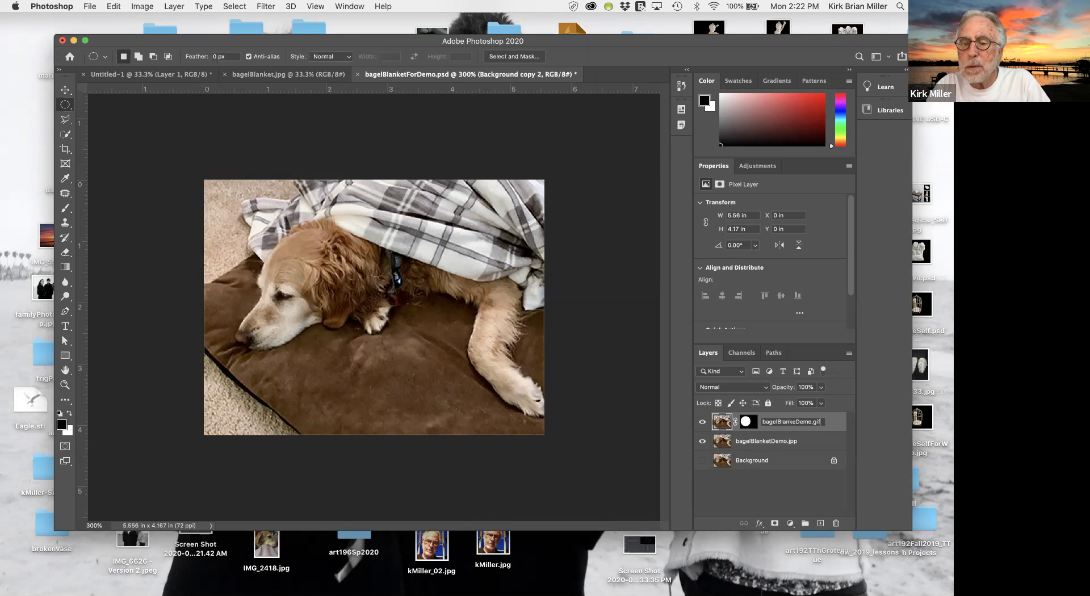
pyautogui.write('if')
pyautogui.press('Return')
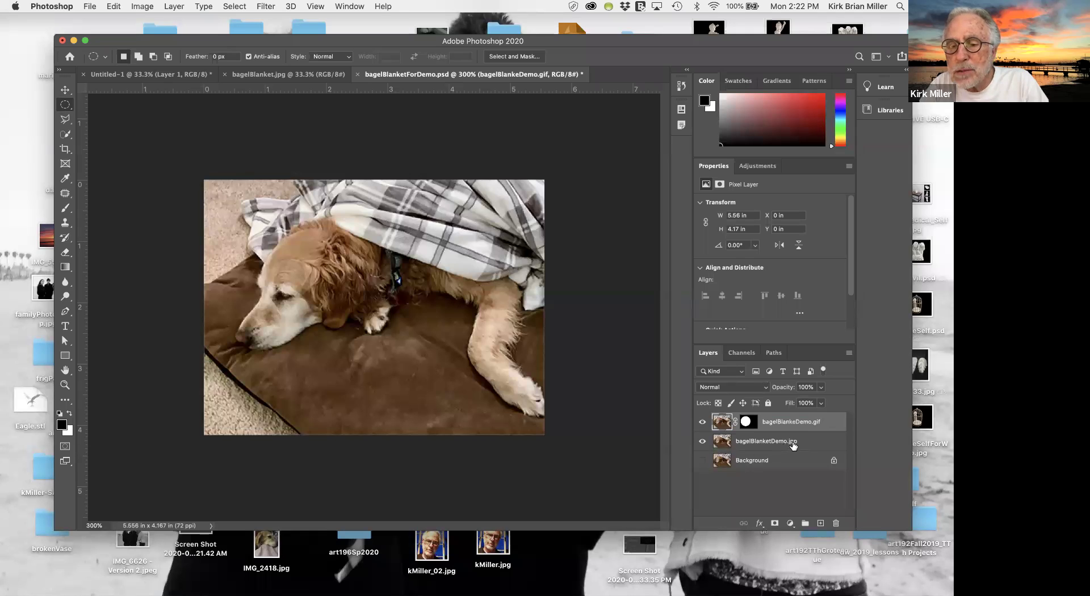
# Step: Correct the extension in the unmasked dog layer's name so it reads bagelBlanketDemo.jpeg
pyautogui.click(794, 444)
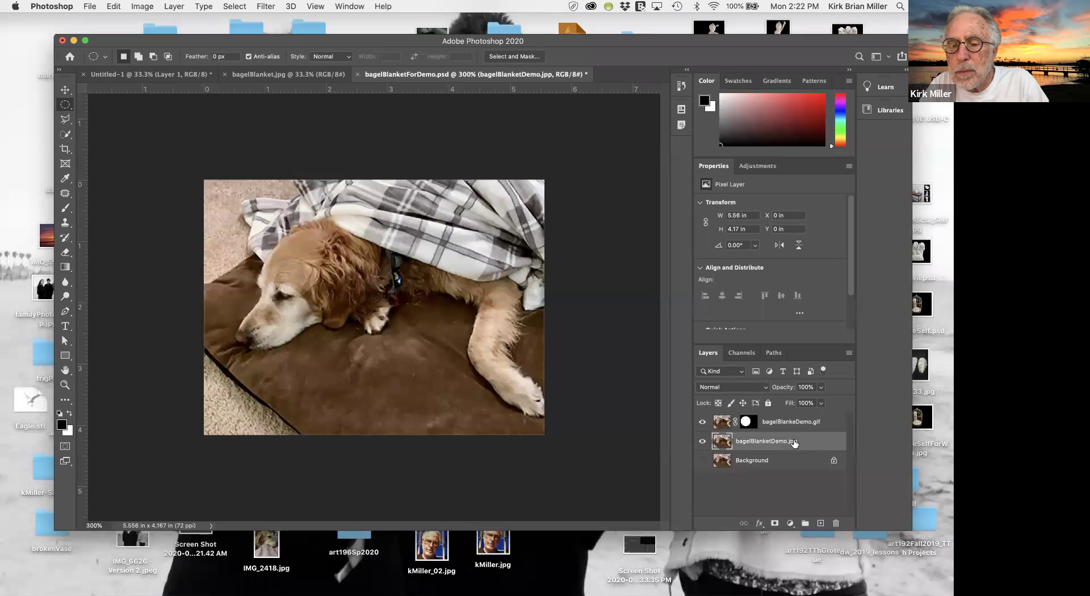
pyautogui.doubleClick(793, 442)
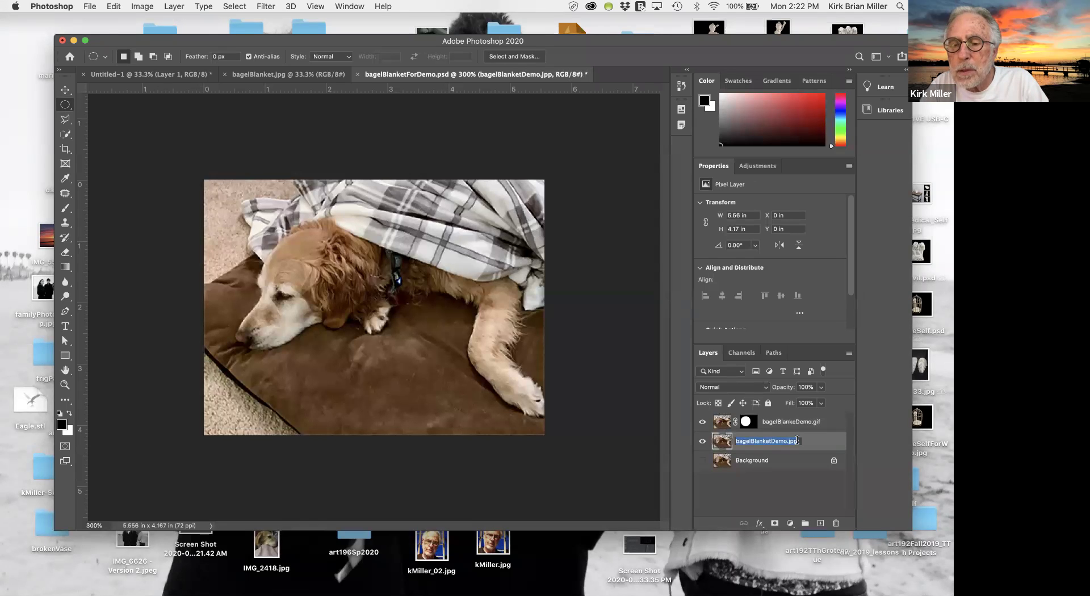
pyautogui.click(793, 441)
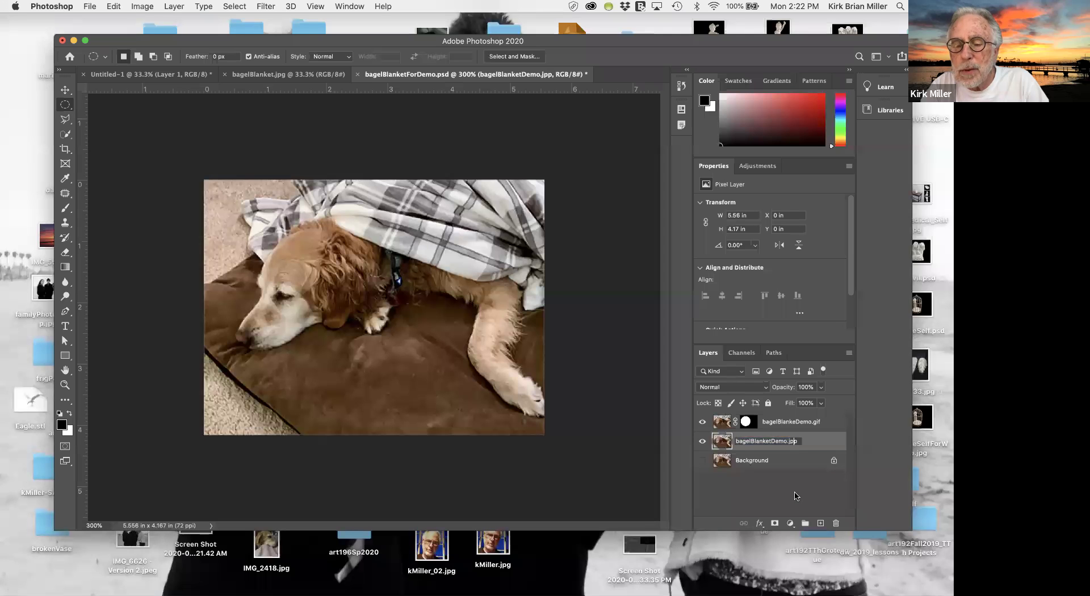
pyautogui.write('e')
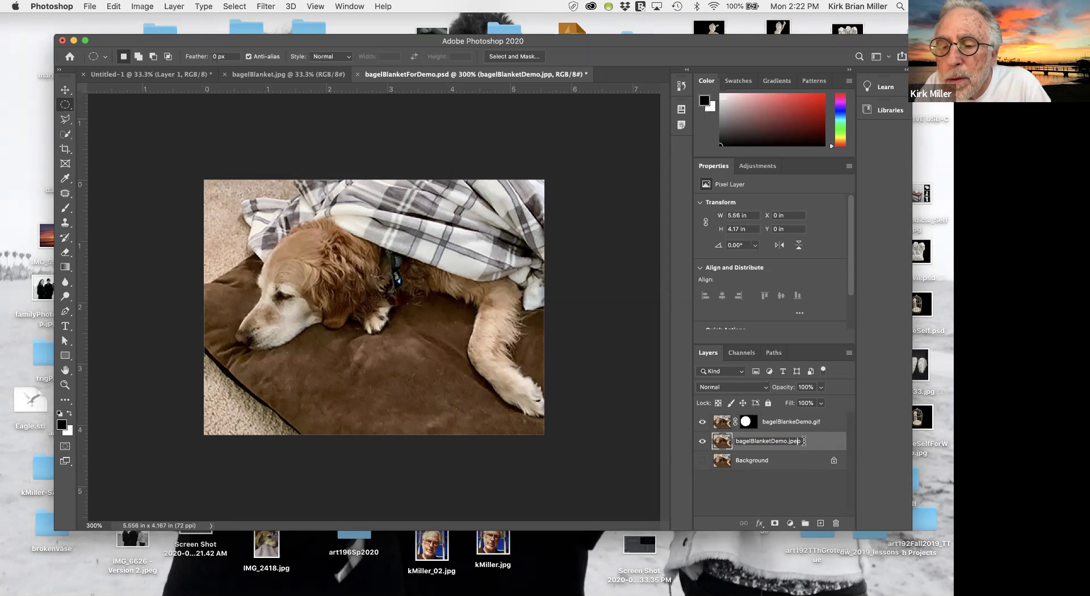
pyautogui.doubleClick(802, 441)
pyautogui.click(802, 441)
pyautogui.press('BackSpace')
pyautogui.write('g')
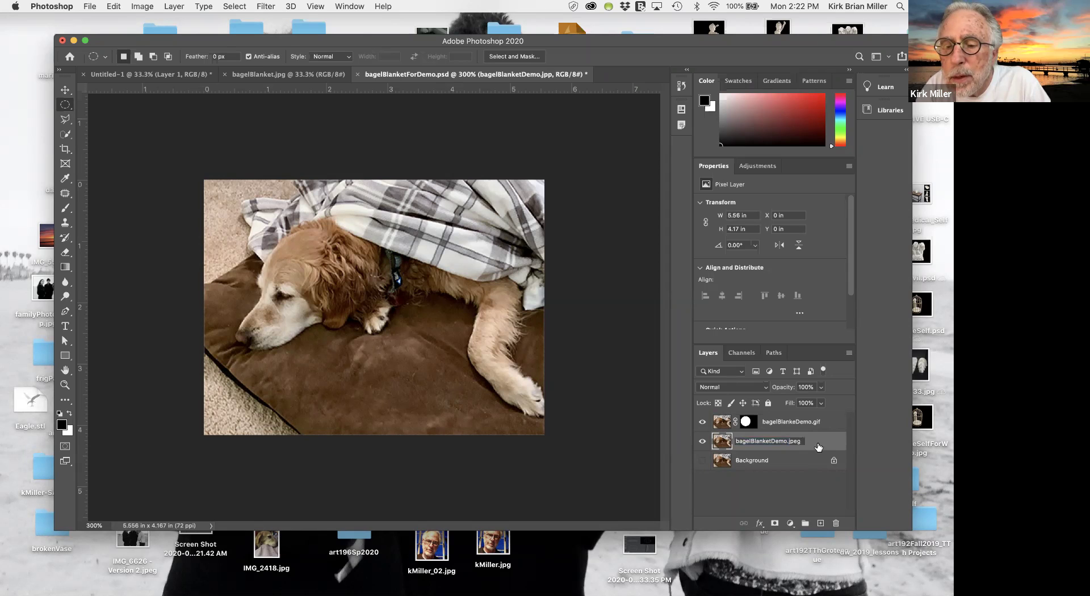
pyautogui.press('Return')
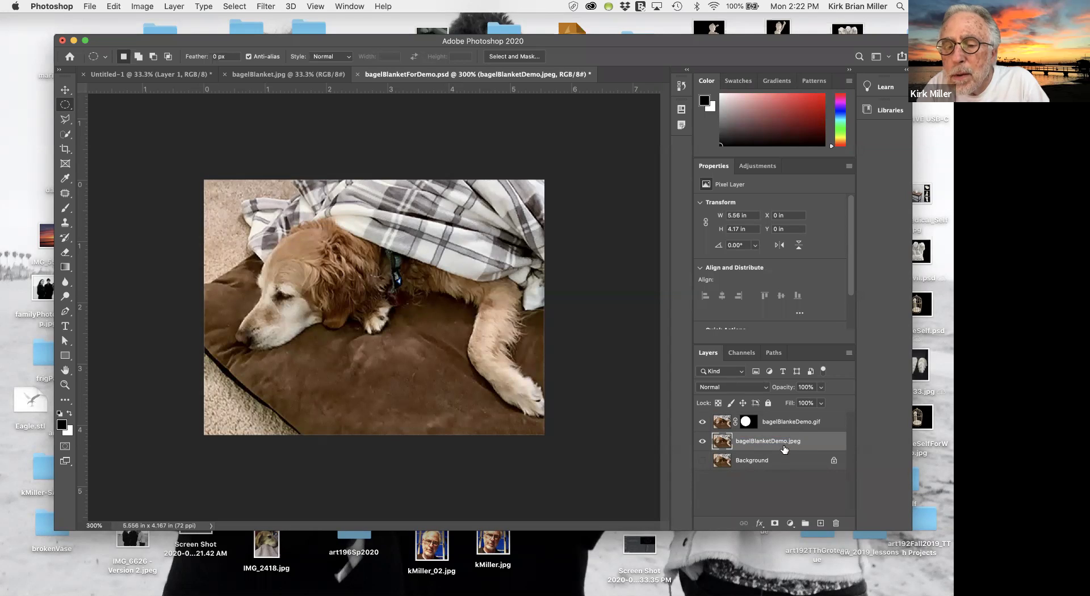
# Step: Turn on Image Assets generation for the document and move the application window down to uncover the desktop
pyautogui.click(90, 6)
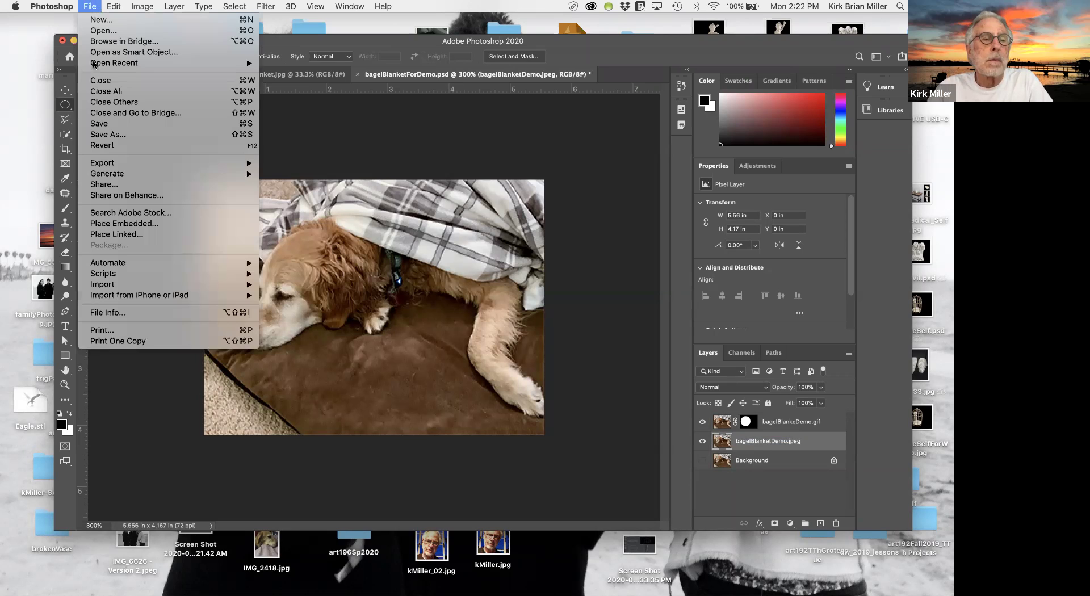
pyautogui.moveTo(239, 173)
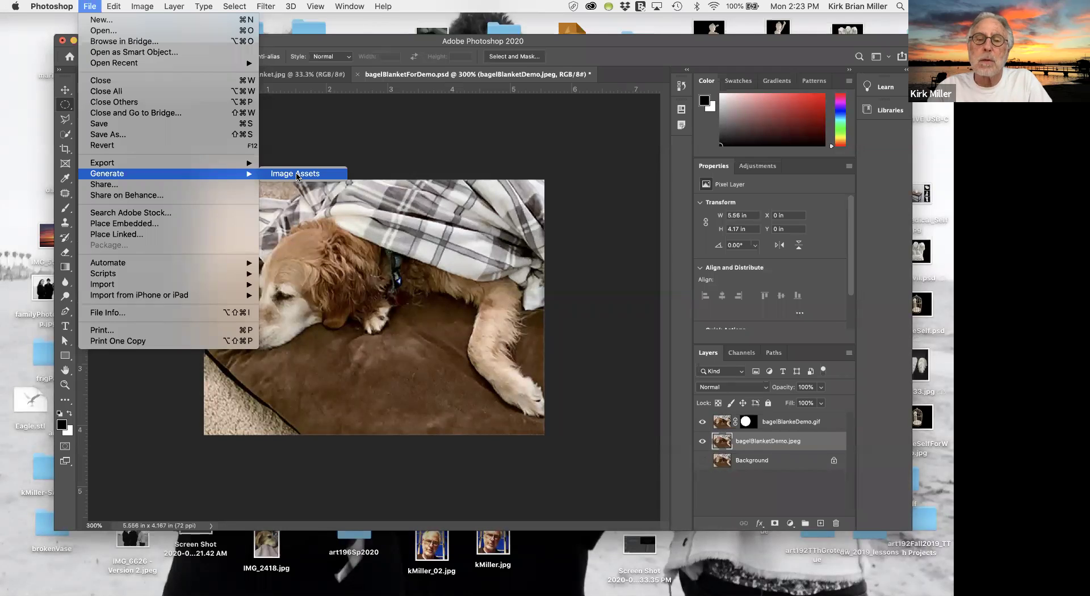
pyautogui.click(297, 175)
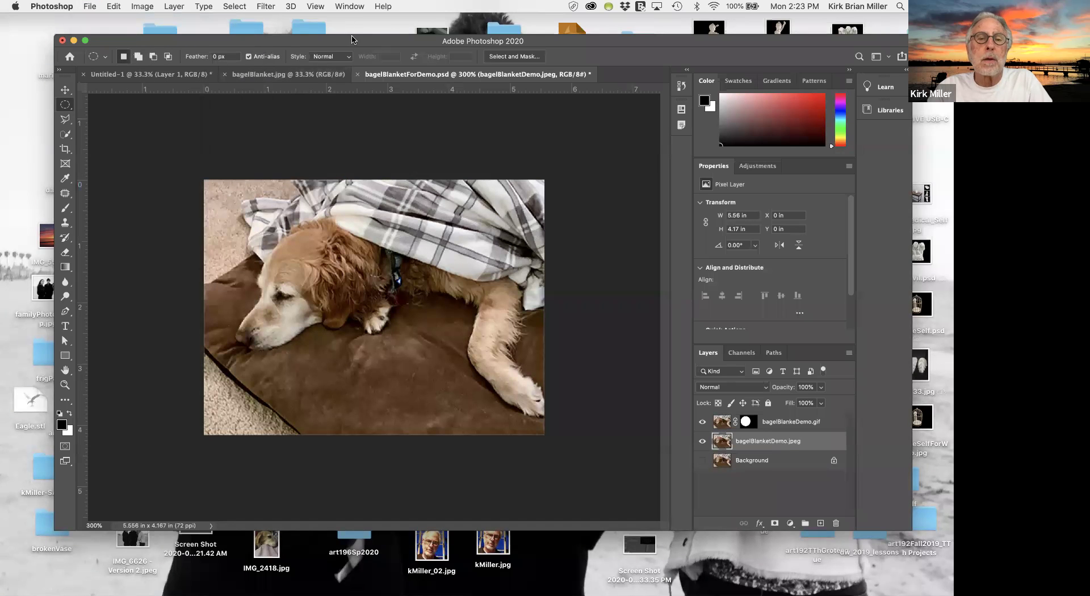
pyautogui.moveTo(130, 42); pyautogui.dragTo(105, 438)
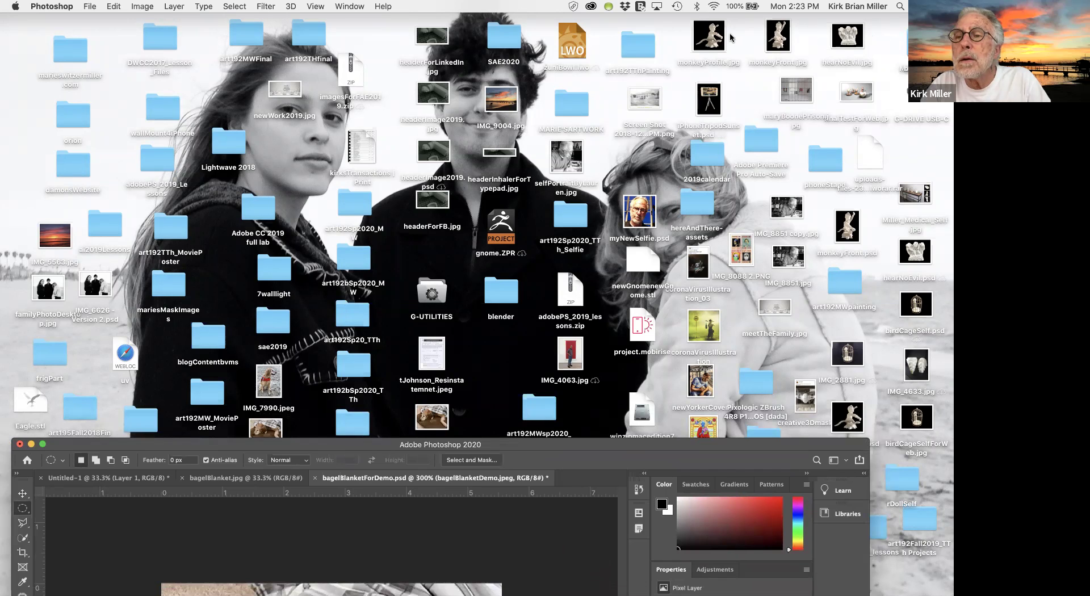
# Step: Open the bagelDemo folder from the desktop and expand bagelBlanketForDemo-assets to check the generated GIF and JPEG files
pyautogui.doubleClick(923, 43)
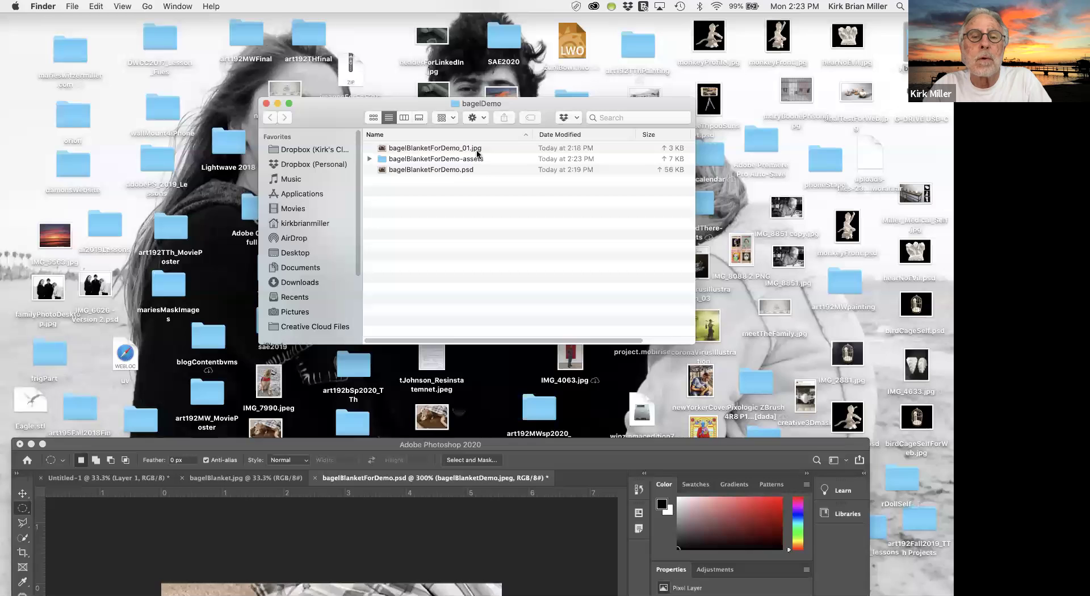
pyautogui.click(369, 159)
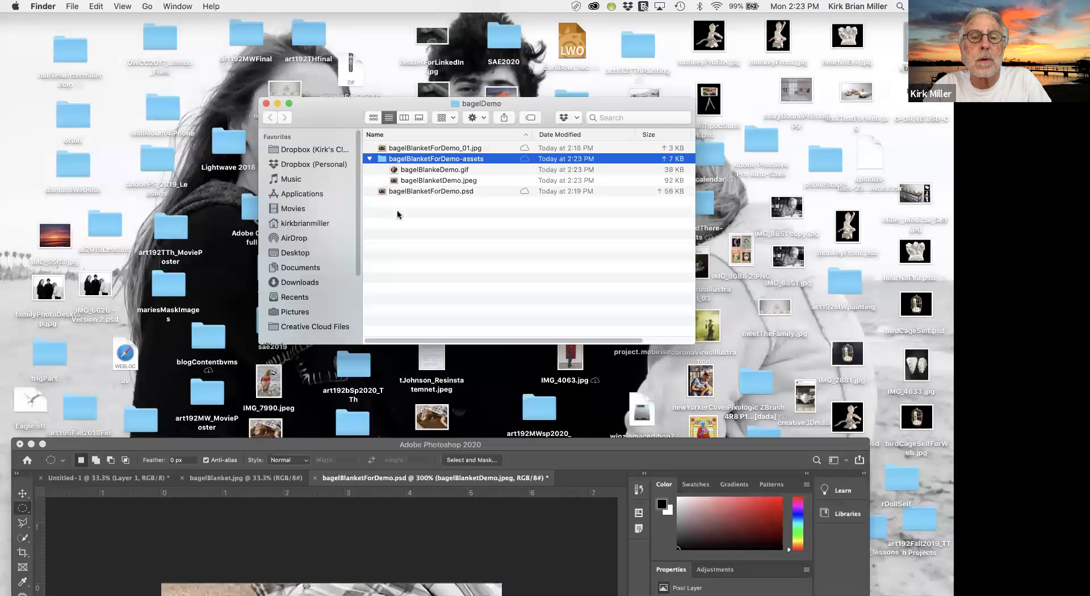
pyautogui.click(439, 170)
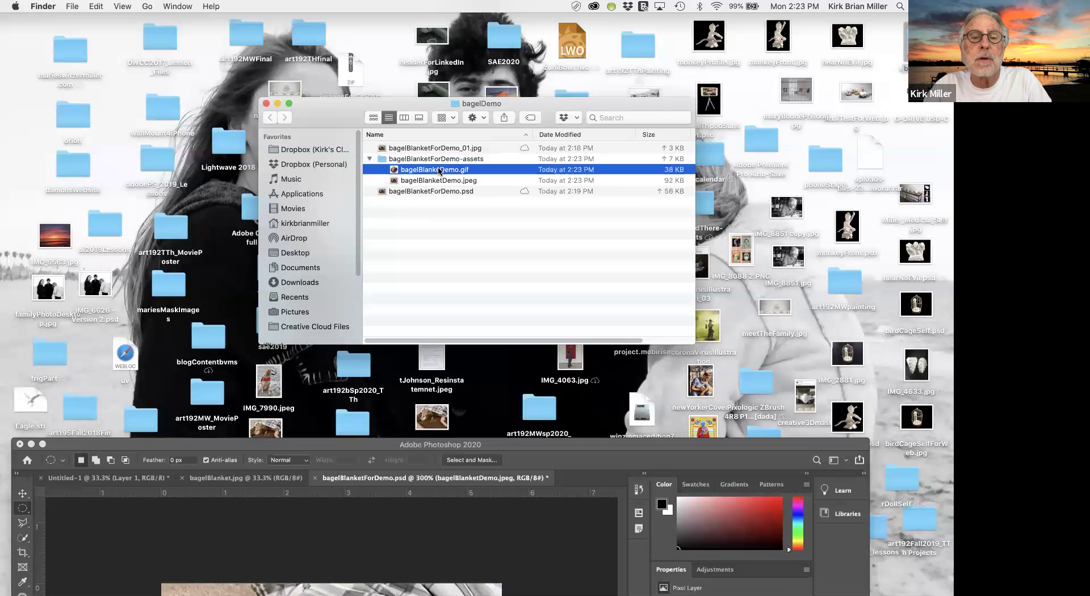
pyautogui.click(437, 181)
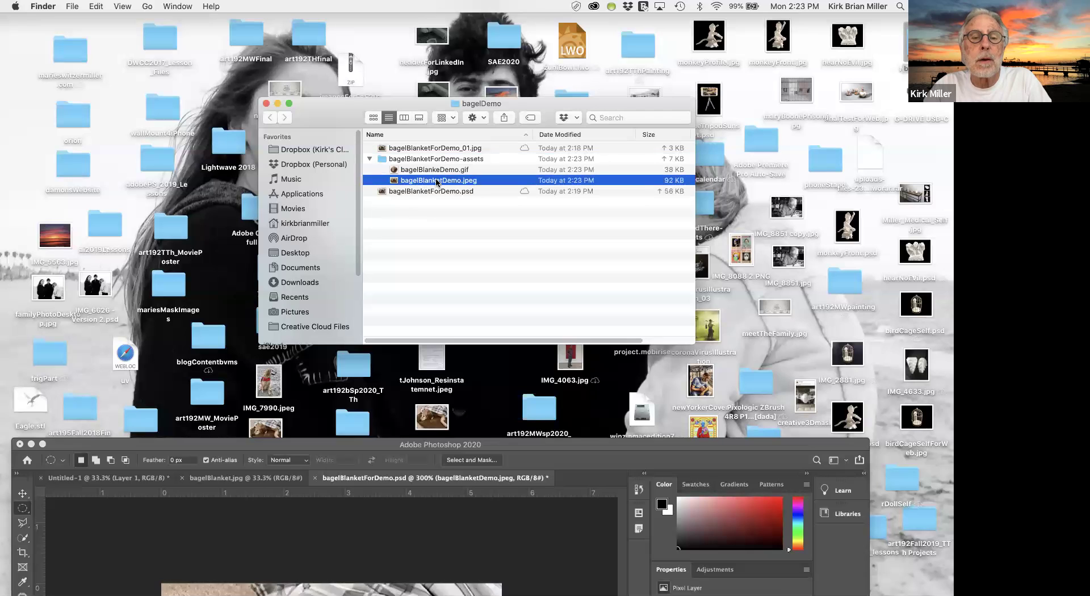
# Step: Preview bagelBlanketDemo.jpeg and bagelBlankeDemo.gif from the assets folder in column view, then close the folder window
pyautogui.click(404, 117)
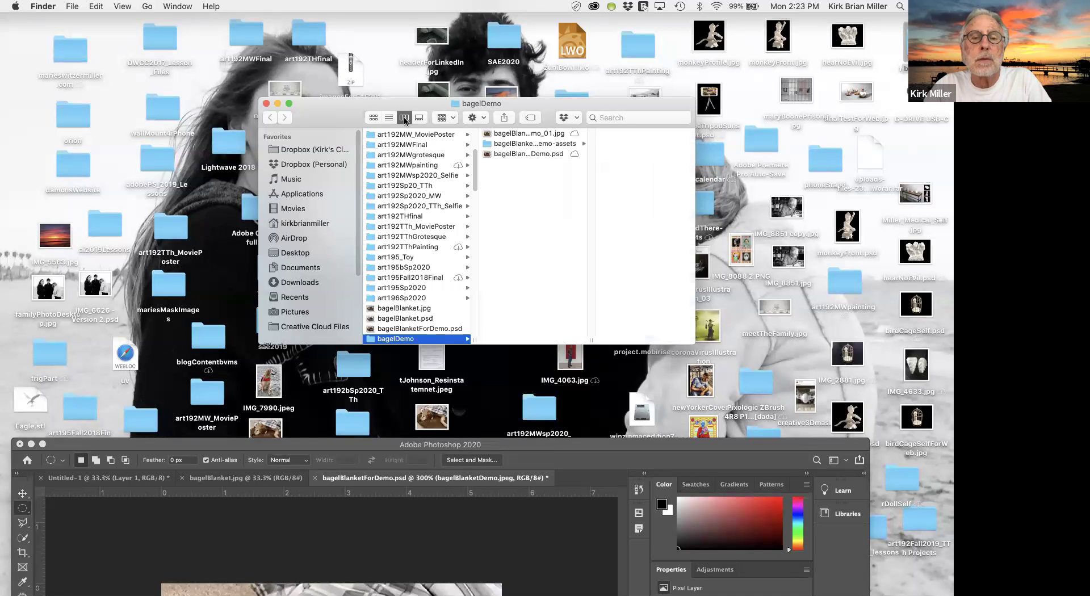
pyautogui.click(486, 143)
pyautogui.click(486, 143)
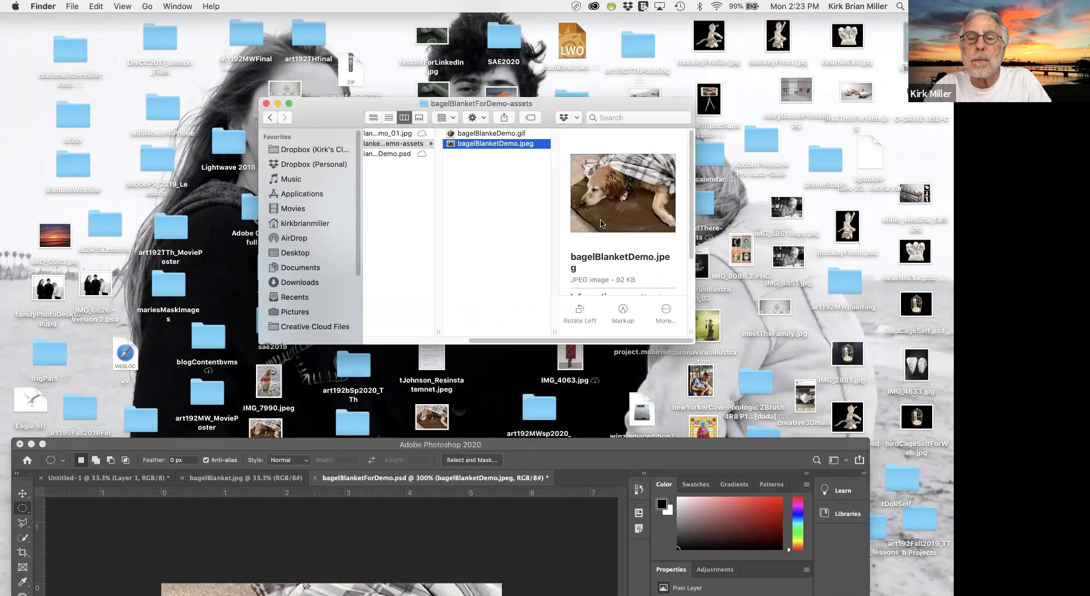
pyautogui.click(509, 135)
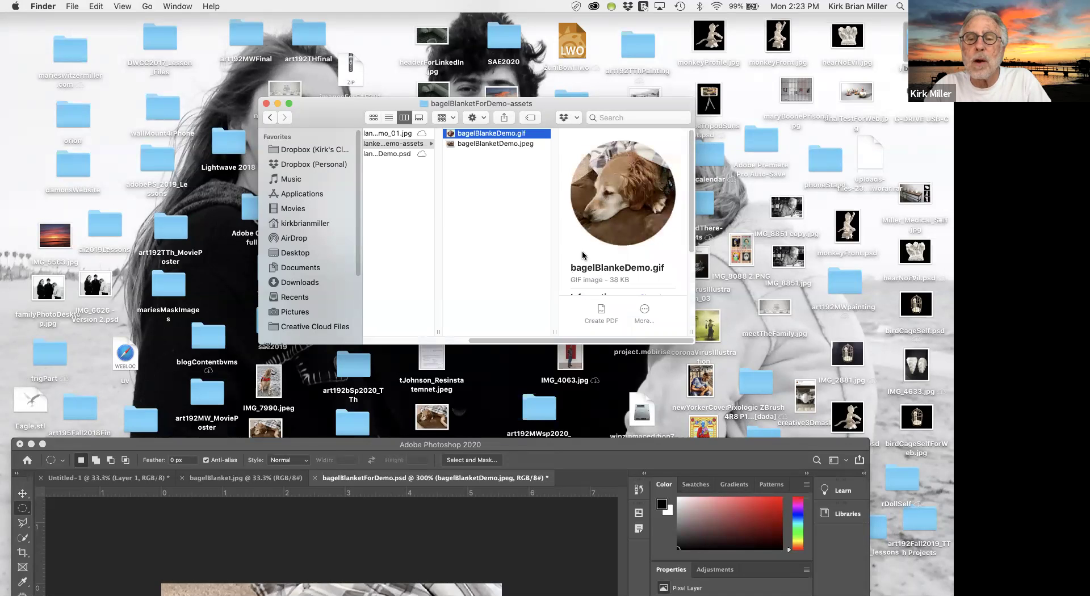
pyautogui.moveTo(330, 114); pyautogui.dragTo(348, 78)
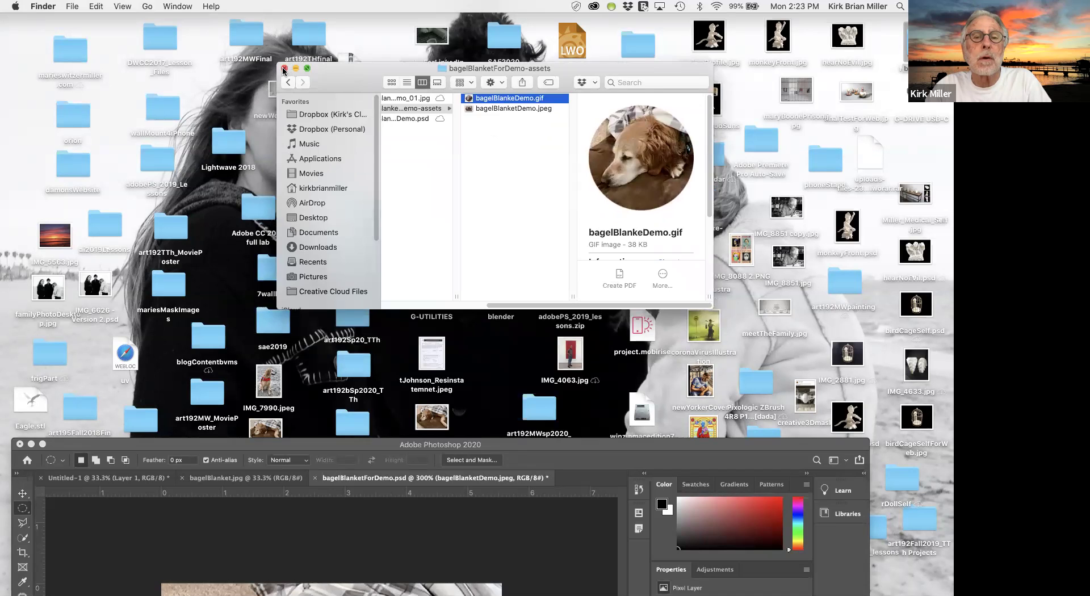
pyautogui.click(284, 68)
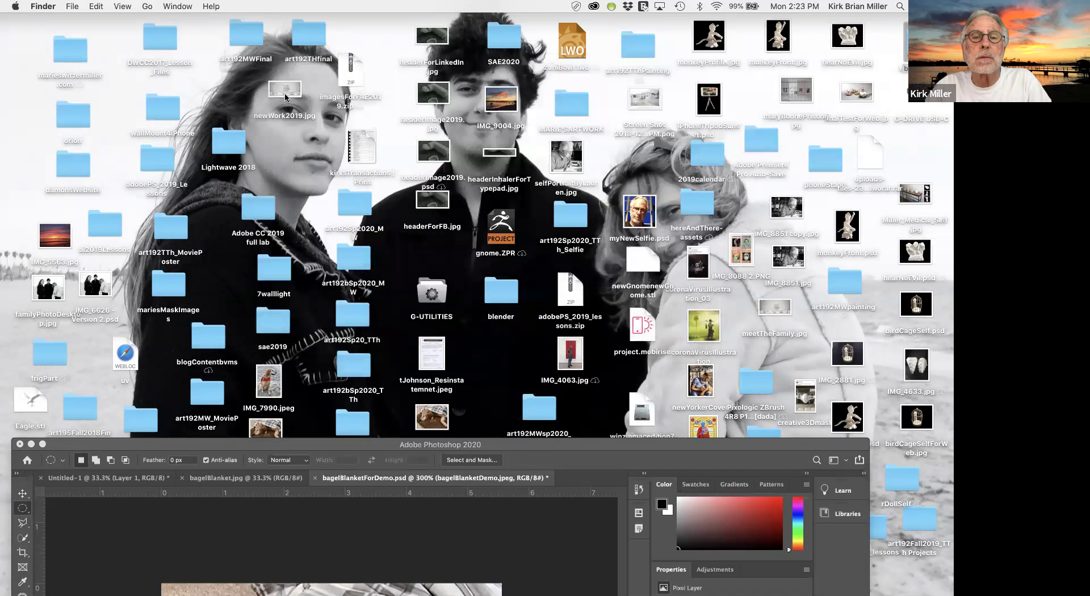
# Step: Return to Photoshop and move its window back up over the desktop to uncover the full Layers panel
pyautogui.click(492, 446)
pyautogui.moveTo(507, 445); pyautogui.dragTo(522, 114)
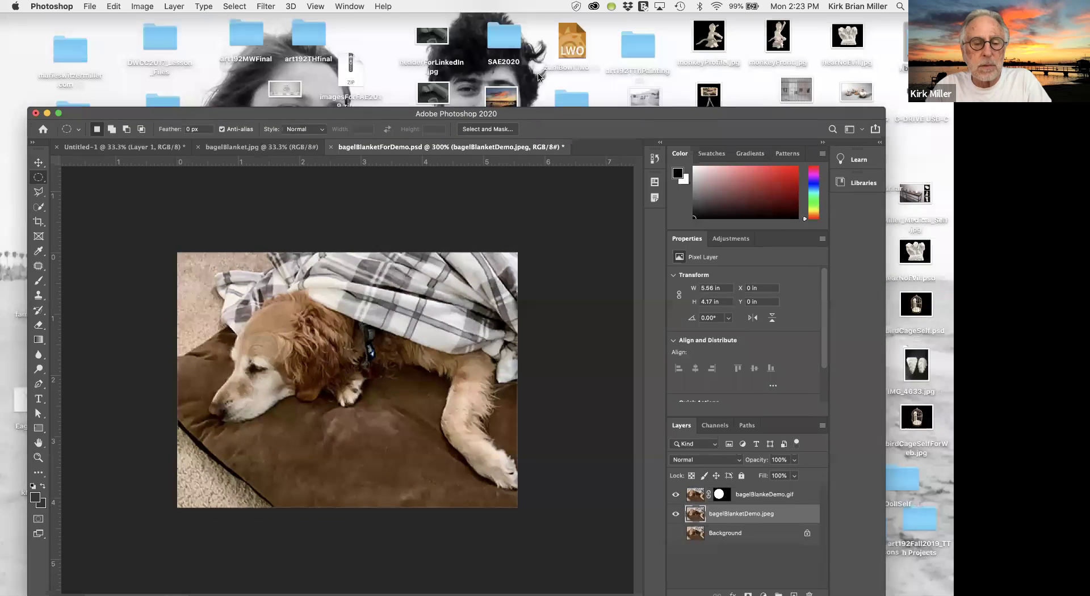
pyautogui.moveTo(538, 77); pyautogui.dragTo(536, 78)
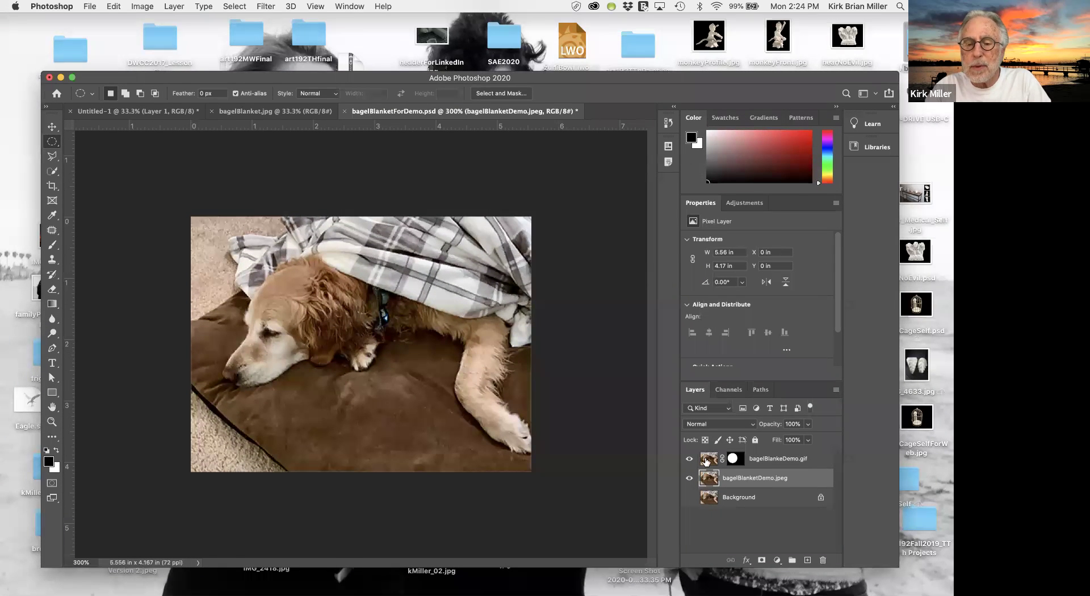
# Step: Duplicate the masked bagelBlankeDemo.gif layer and rename the copy bagelBlankeDemo.png
pyautogui.click(706, 461)
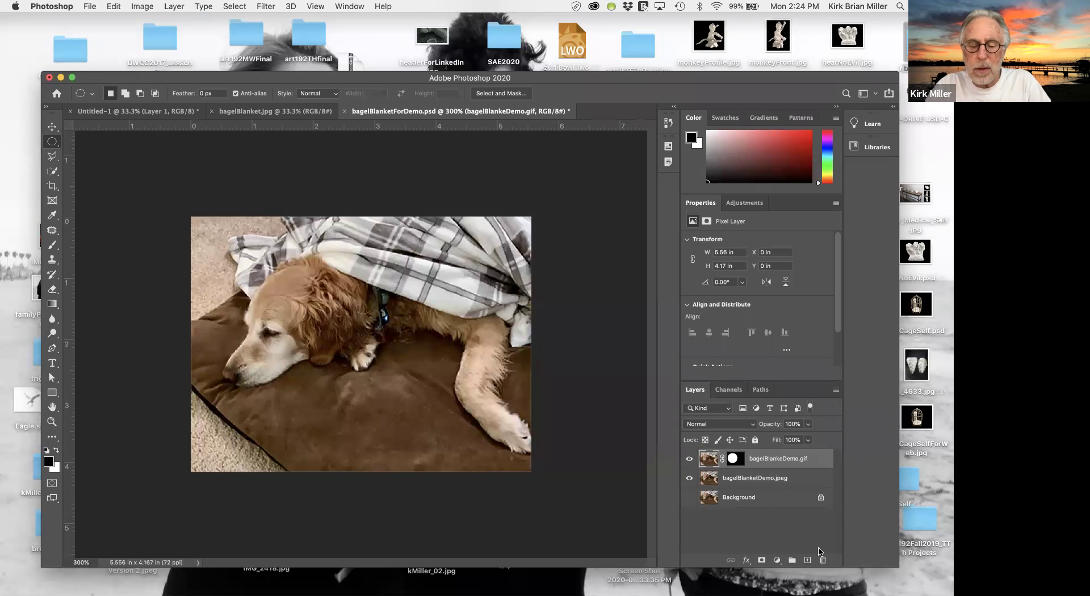
pyautogui.press('super+j')
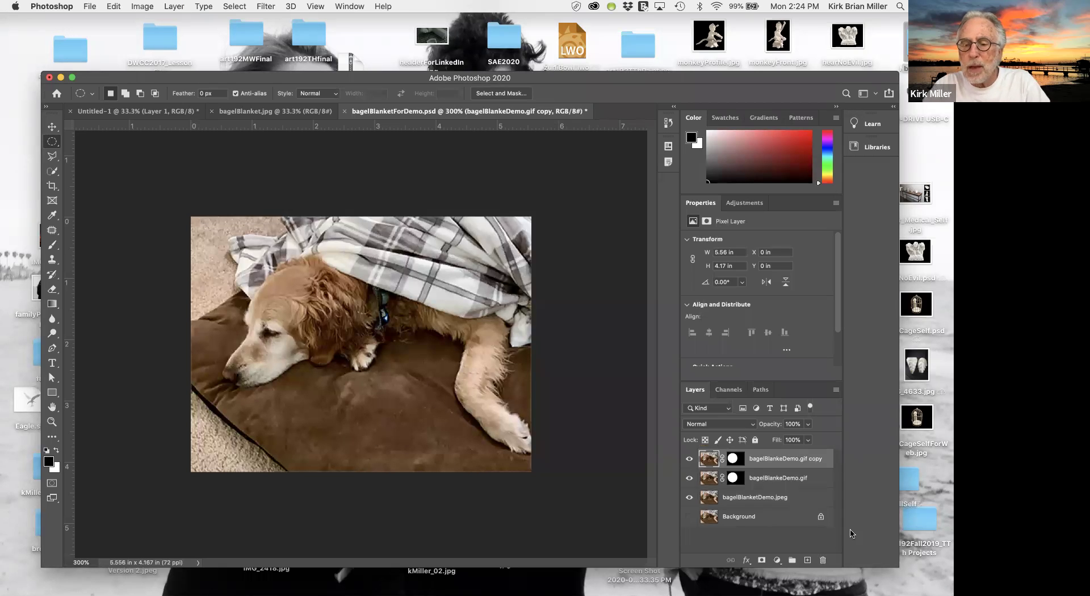
pyautogui.doubleClick(807, 459)
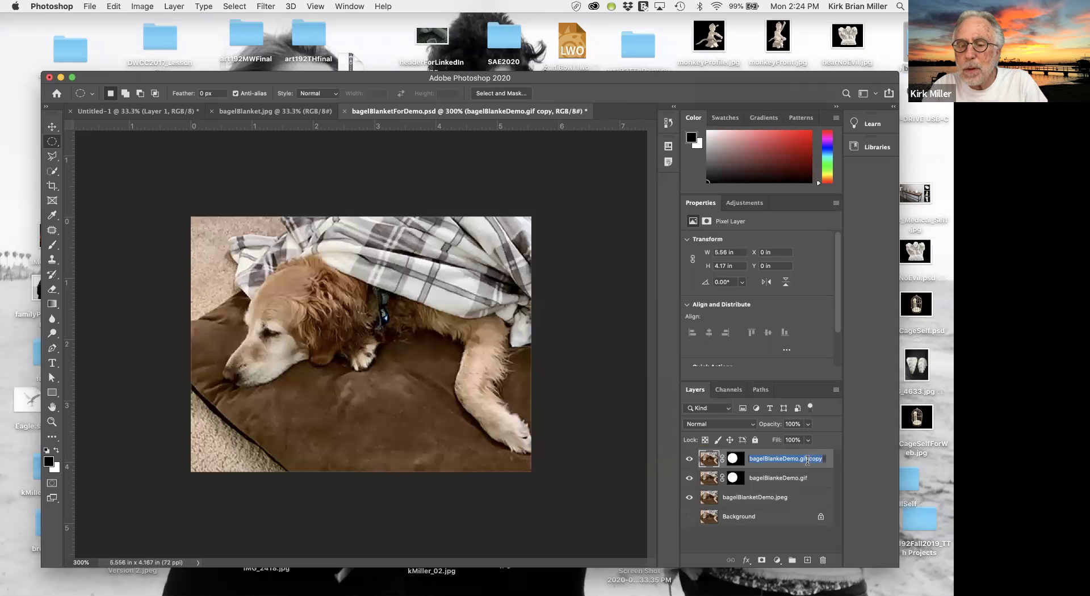
pyautogui.press('Return')
pyautogui.press('BackSpace')
pyautogui.press('BackSpace')
pyautogui.press('BackSpace')
pyautogui.press('BackSpace')
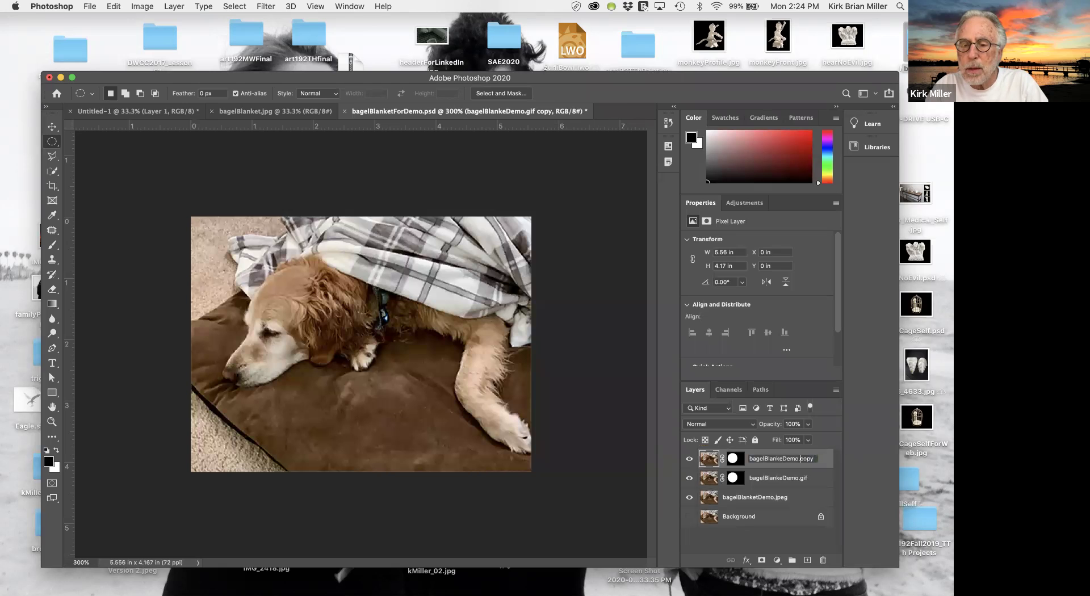
pyautogui.write('png')
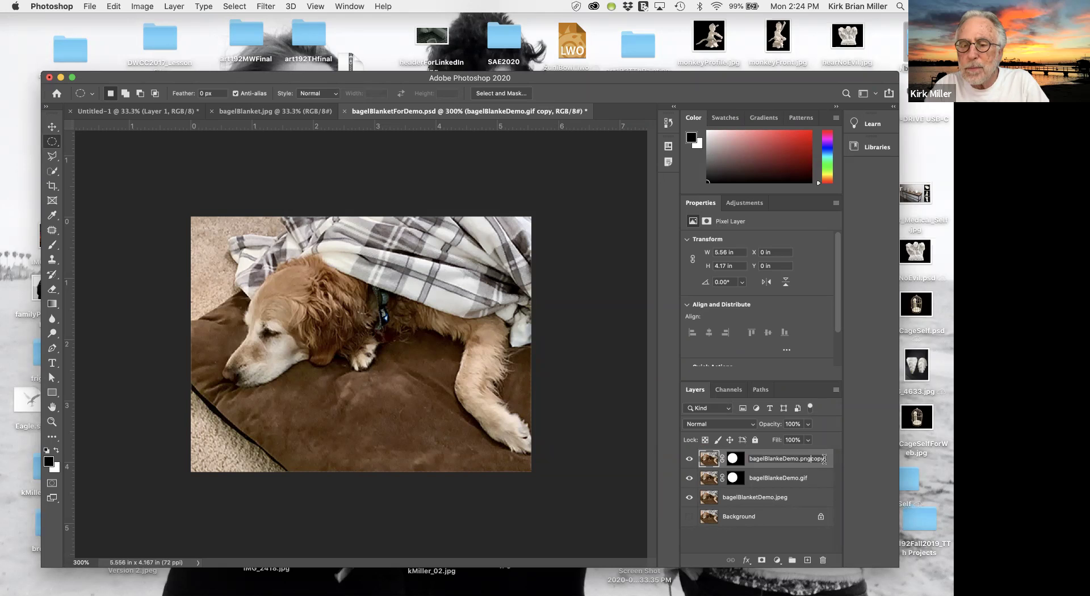
pyautogui.press('super+a')
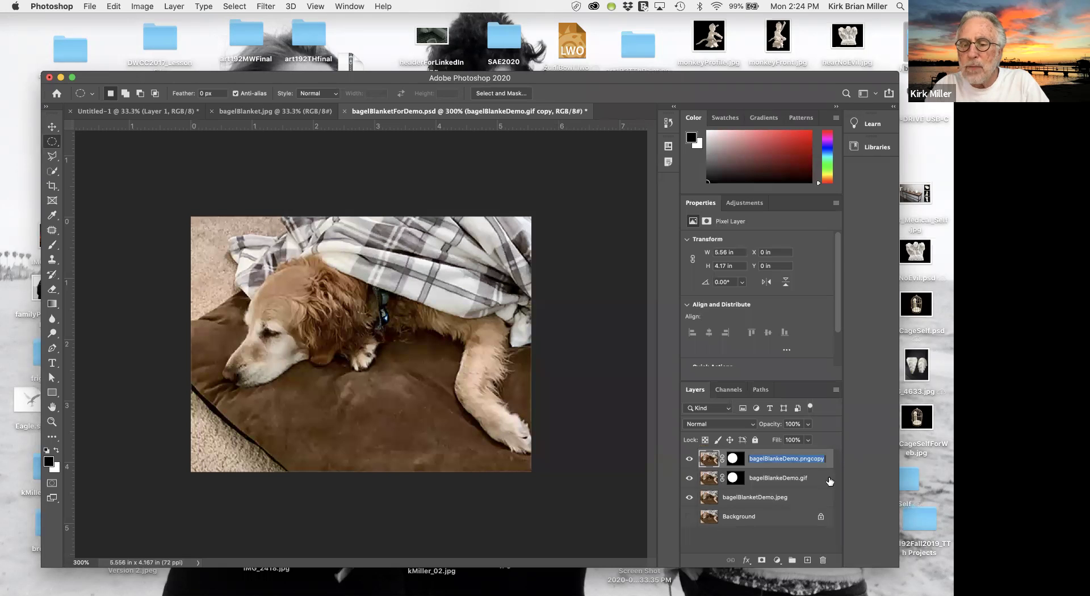
pyautogui.click(824, 460)
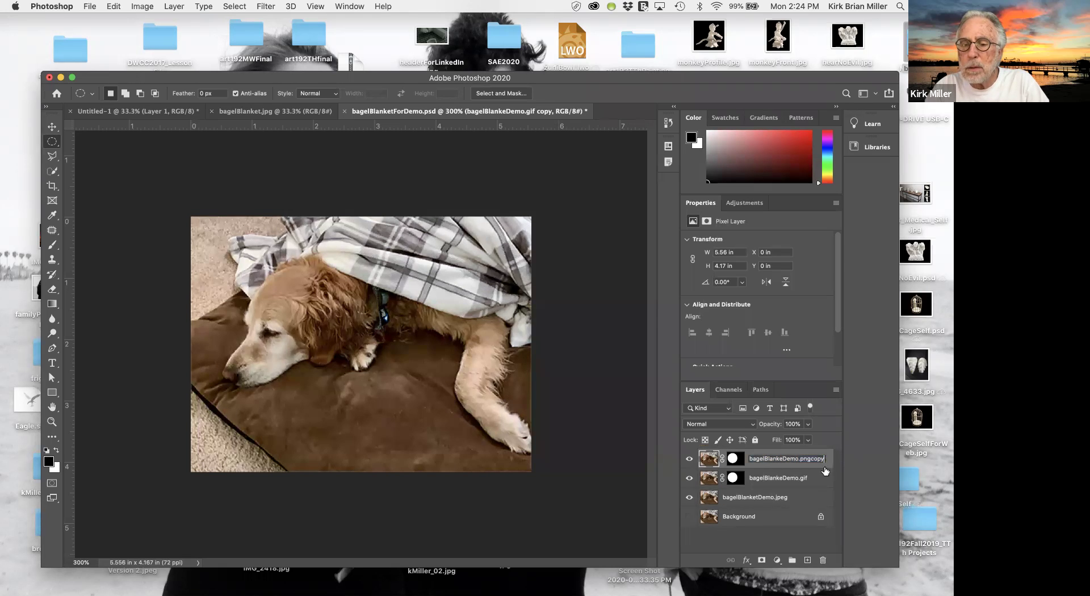
pyautogui.press('BackSpace')
pyautogui.press('BackSpace')
pyautogui.press('BackSpace')
pyautogui.press('BackSpace')
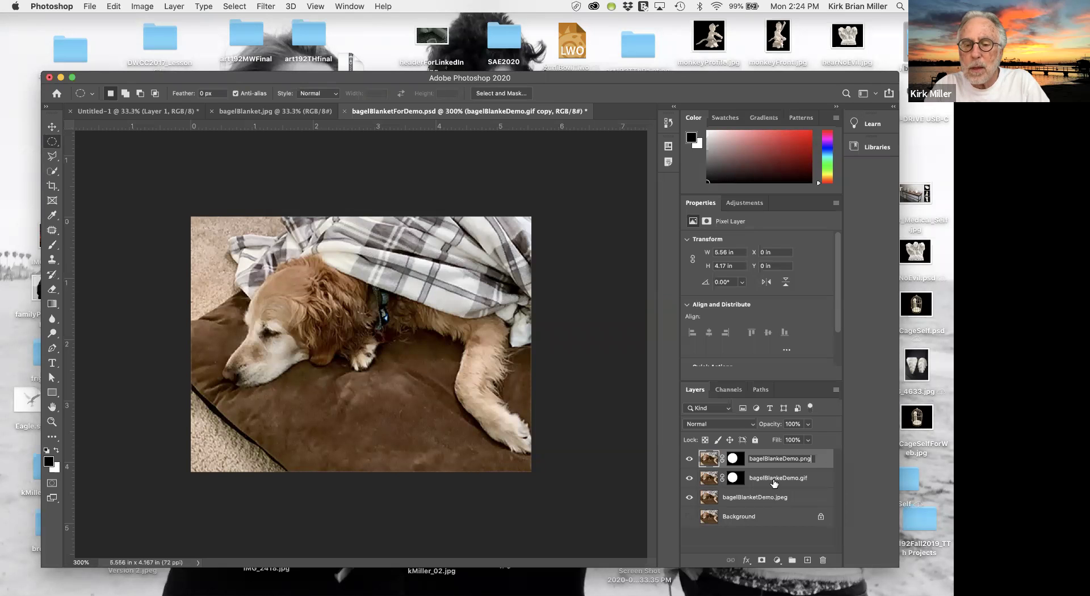
pyautogui.click(704, 464)
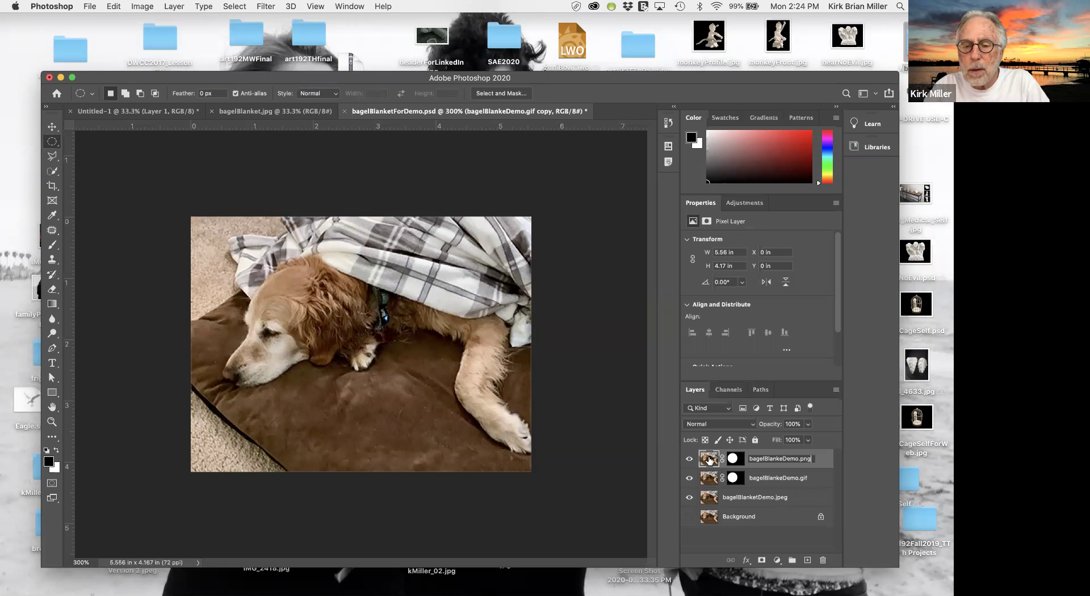
# Step: Lower the bagelBlankeDemo.png layer's opacity to 50%, hiding the GIF and JPEG layers while adjusting it and showing them again
pyautogui.click(689, 481)
pyautogui.click(689, 498)
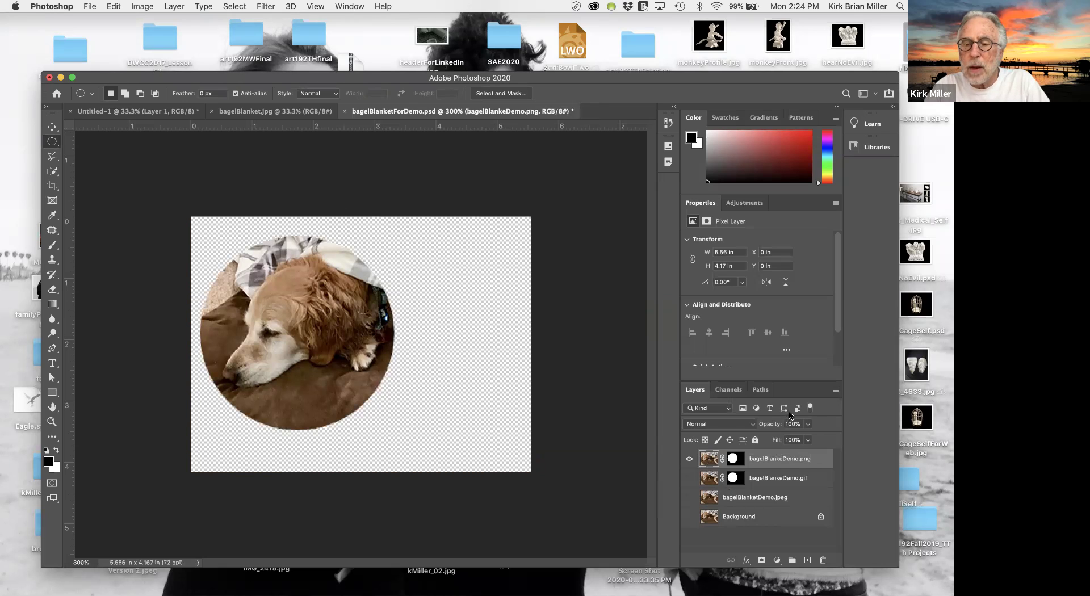
pyautogui.click(808, 427)
pyautogui.moveTo(810, 441); pyautogui.dragTo(785, 437)
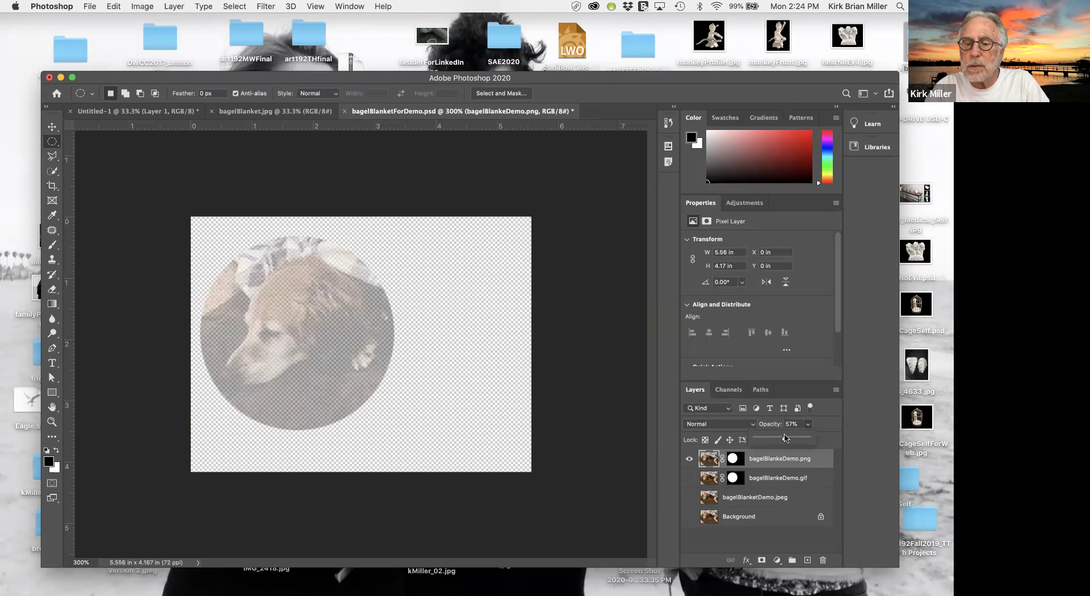
pyautogui.moveTo(785, 437); pyautogui.dragTo(784, 439)
pyautogui.moveTo(783, 440); pyautogui.dragTo(782, 440)
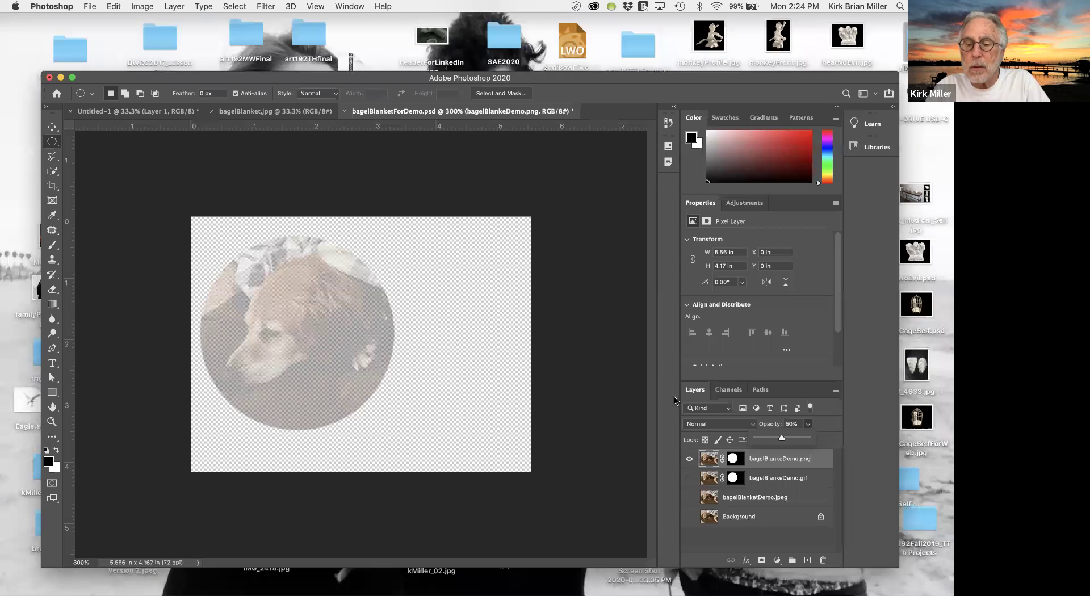
pyautogui.click(689, 478)
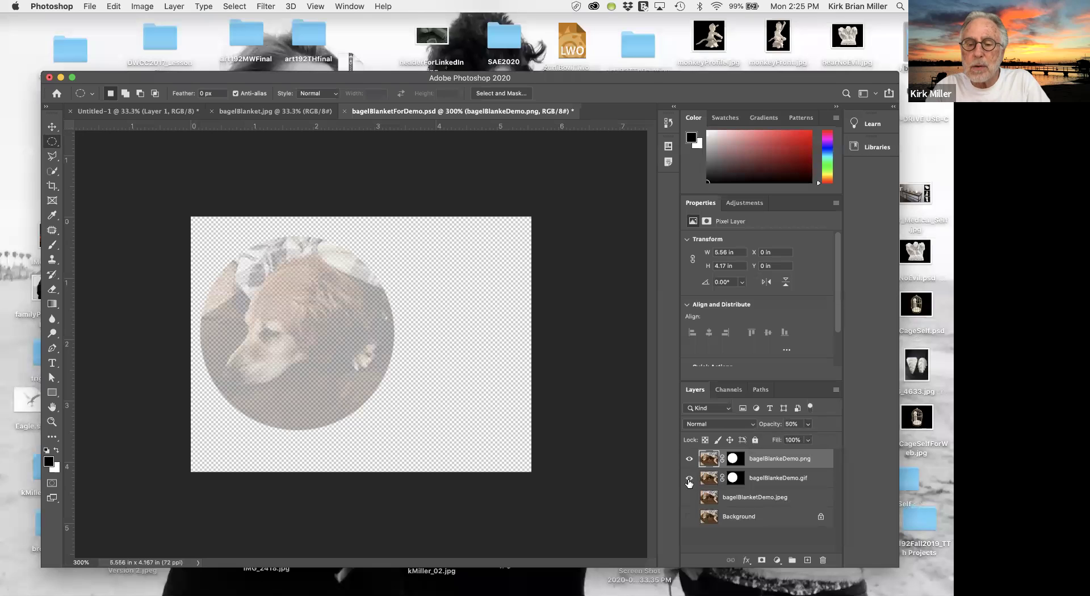
pyautogui.click(689, 497)
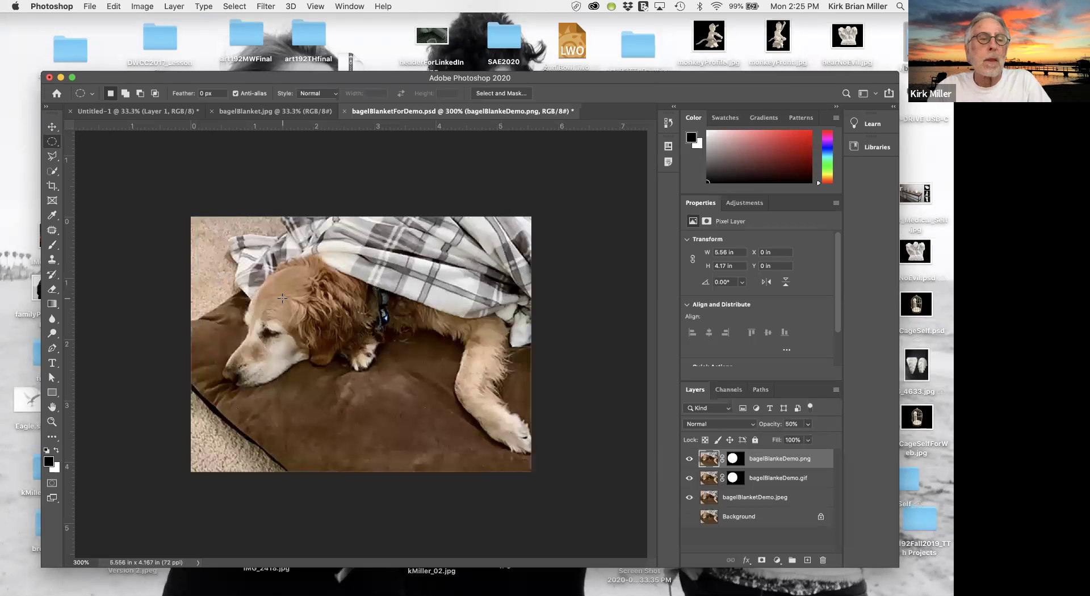
# Step: Turn Image Assets generation off and back on for the document
pyautogui.click(90, 7)
pyautogui.moveTo(123, 175)
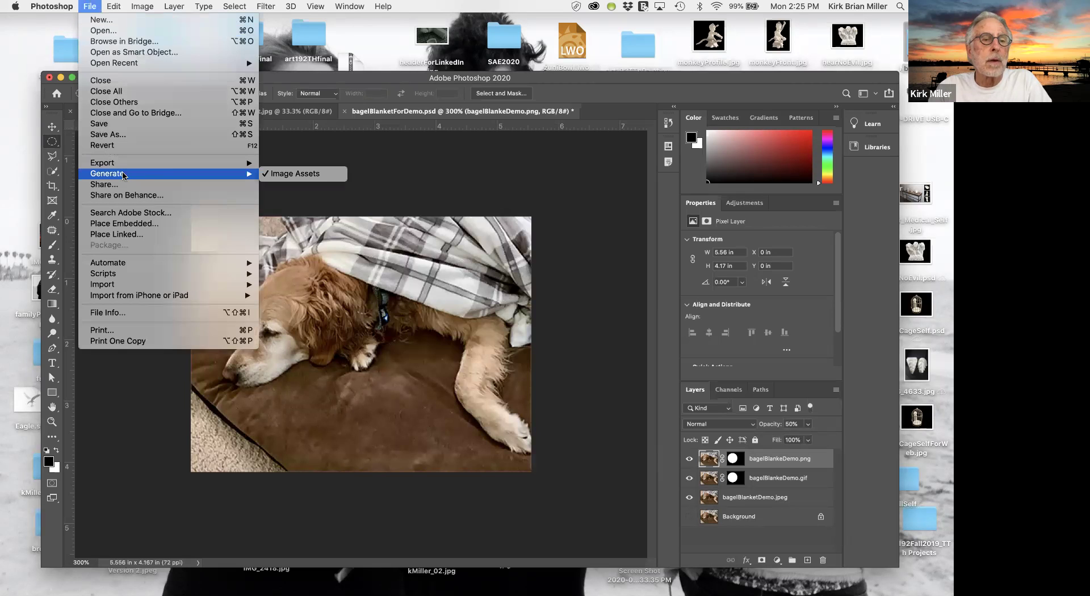
pyautogui.click(285, 175)
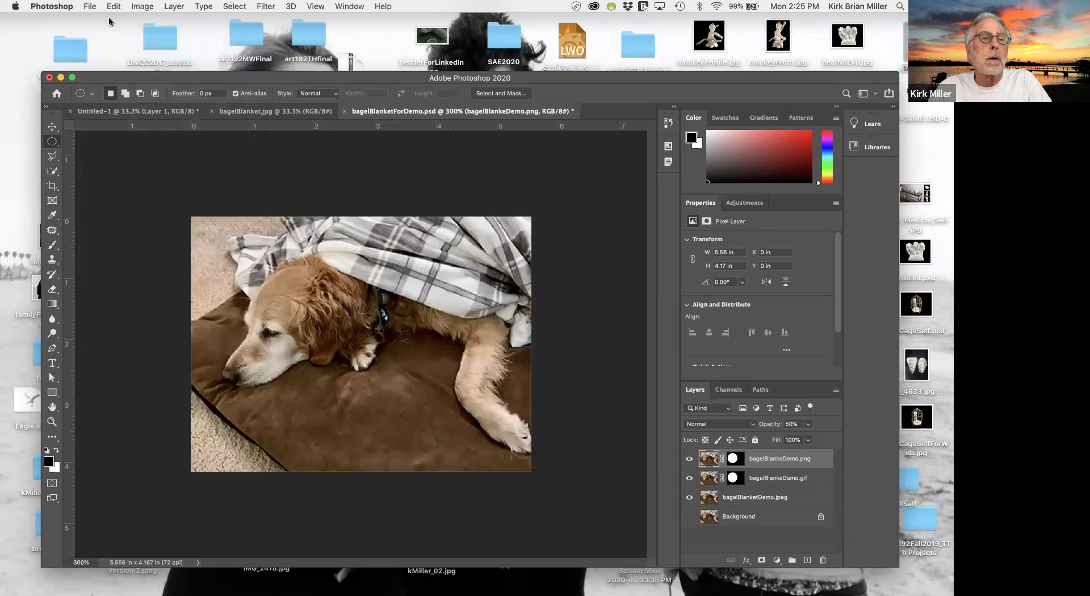
pyautogui.click(90, 6)
pyautogui.moveTo(143, 177)
pyautogui.click(282, 177)
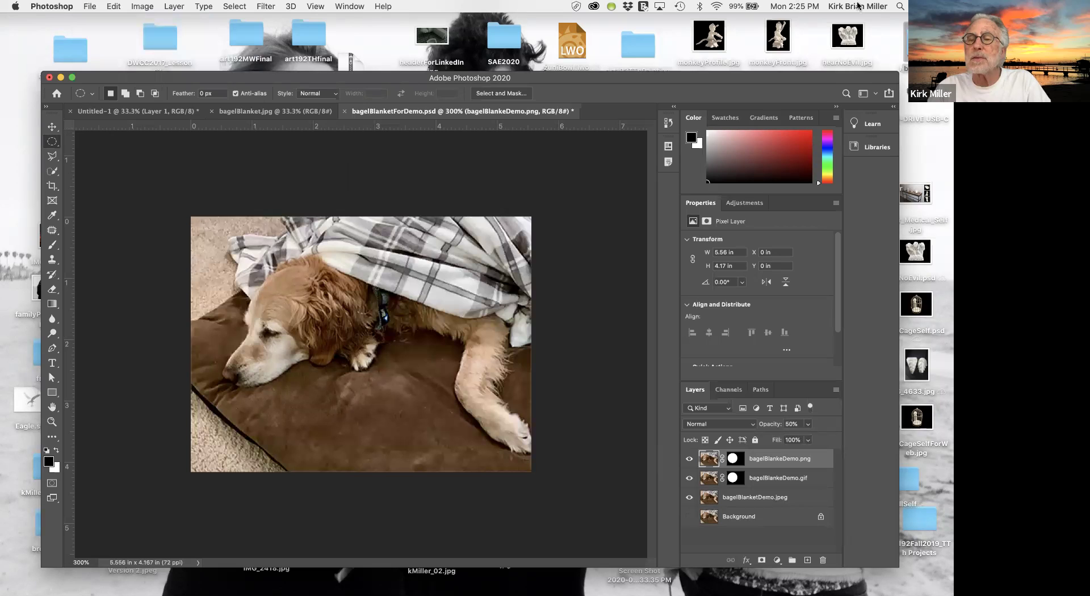
# Step: Reopen the bagelDemo folder, preview the GIF, PNG and JPEG files in bagelBlanketForDemo-assets, and close the folder window
pyautogui.doubleClick(919, 40)
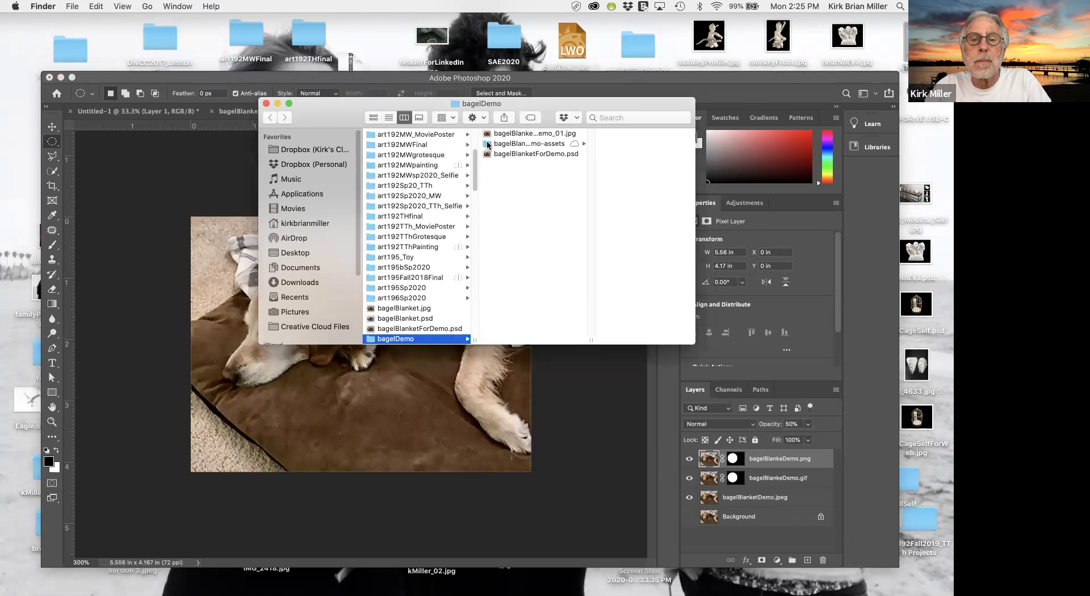
pyautogui.click(511, 144)
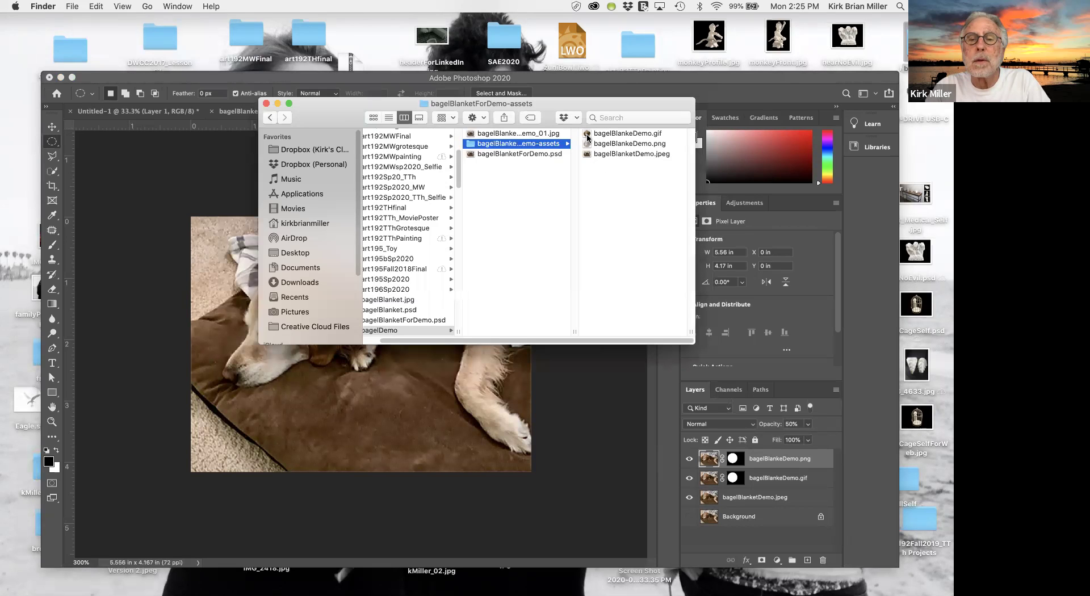
pyautogui.click(588, 137)
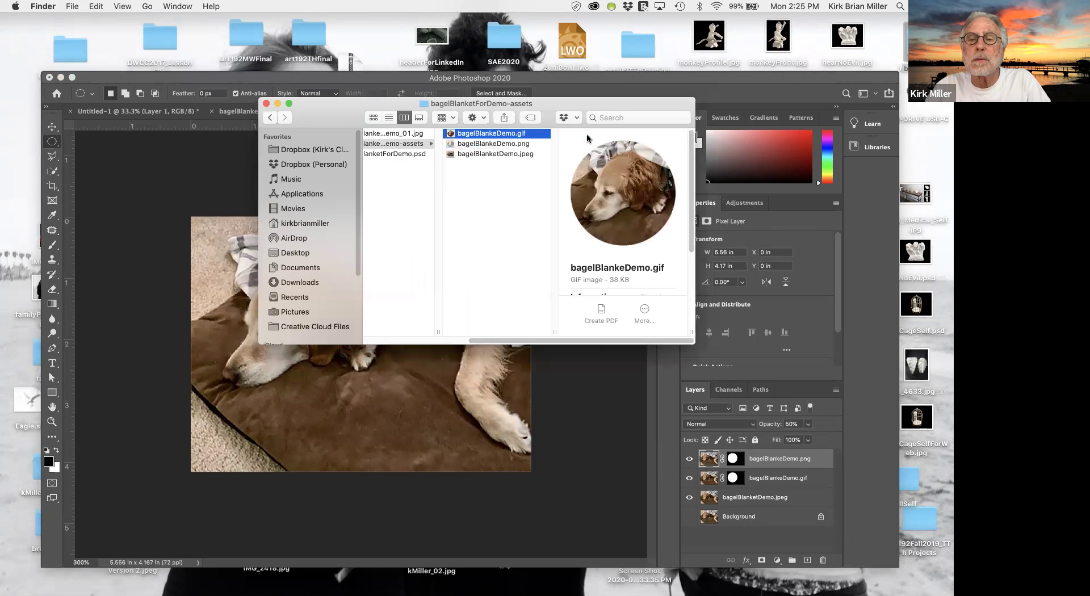
pyautogui.click(515, 145)
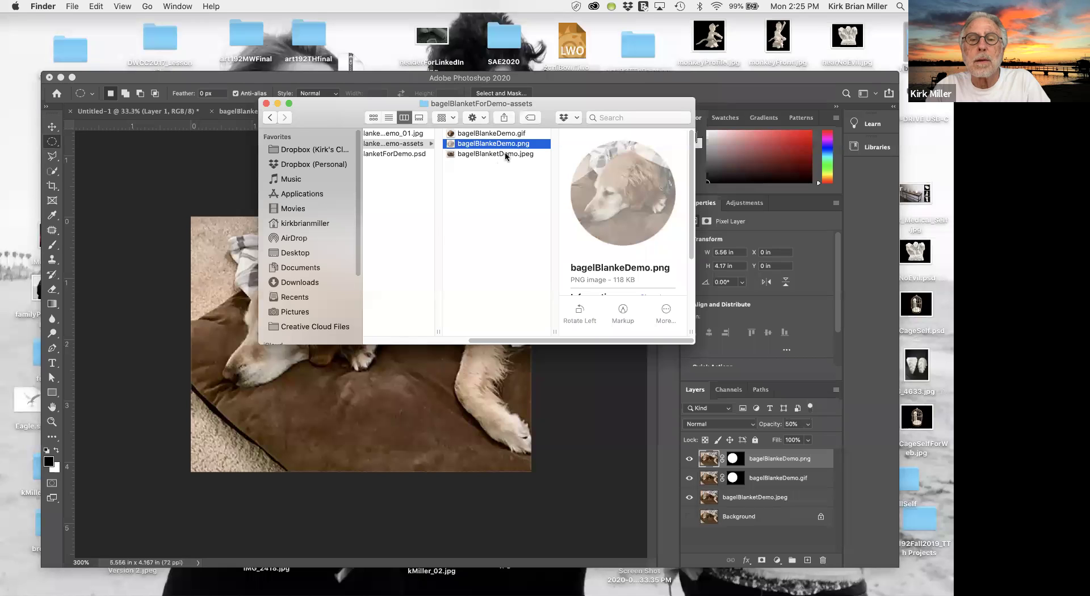
pyautogui.click(508, 155)
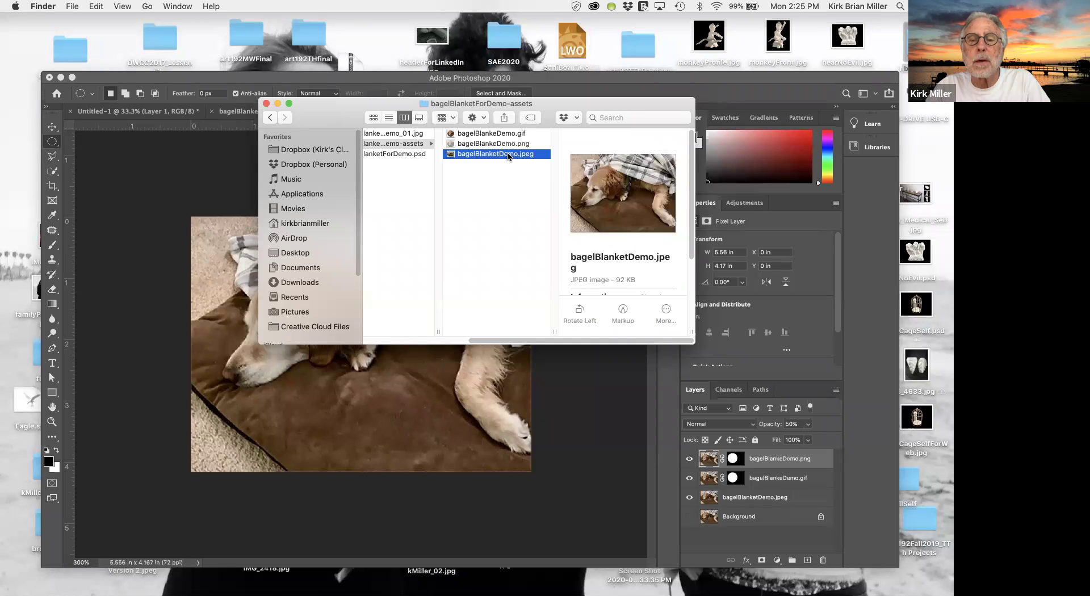
pyautogui.click(267, 104)
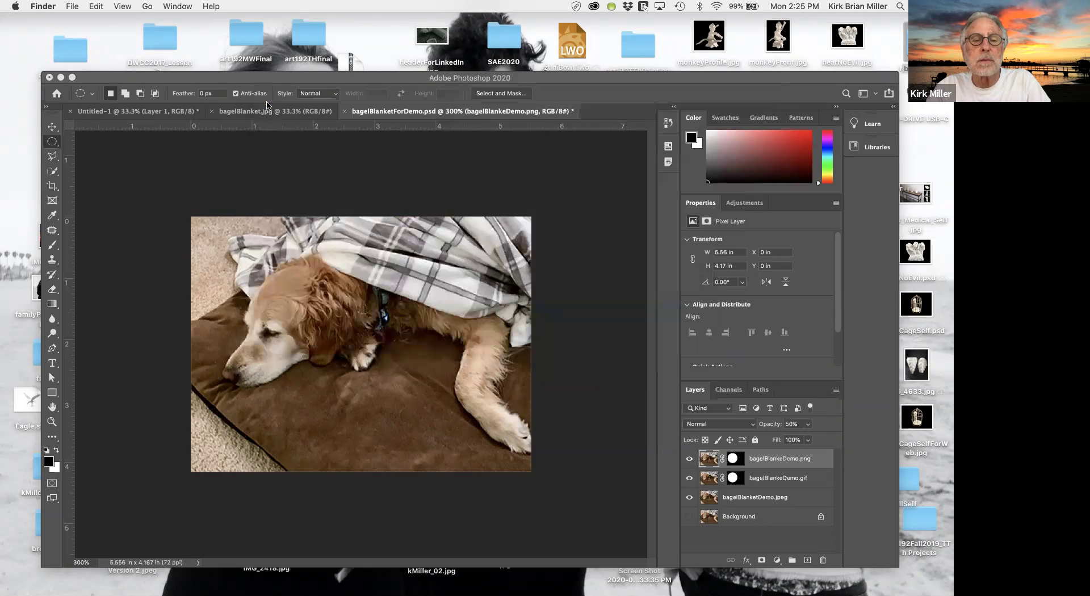
# Step: Add and delete a Brightness/Contrast adjustment above the bagelBlanketDemo.jpeg layer, and add a Black & White adjustment there instead, with the PNG and GIF layers hidden
pyautogui.click(708, 499)
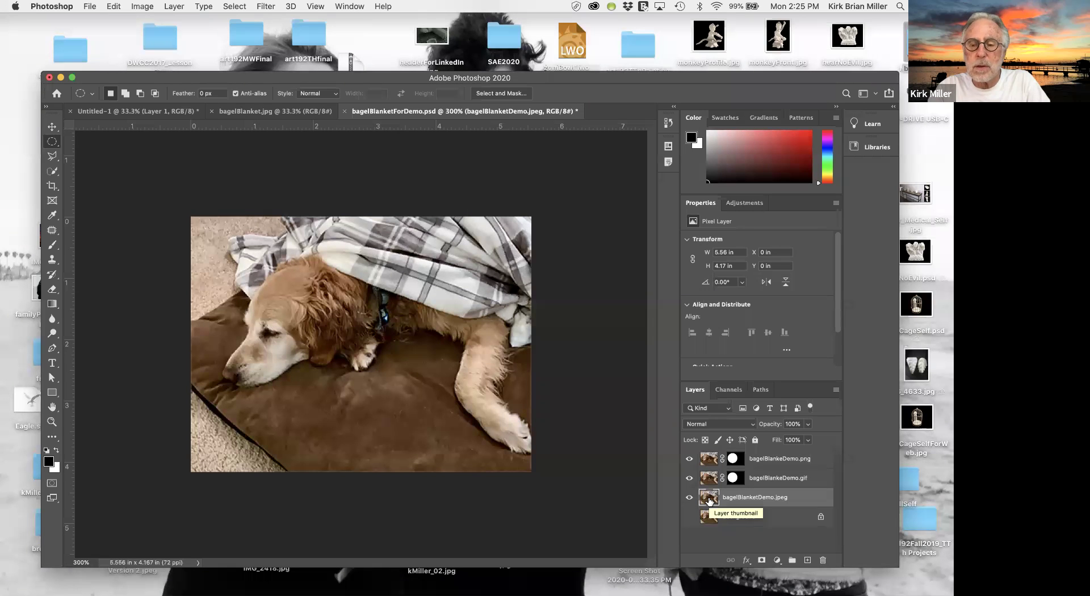
pyautogui.click(746, 203)
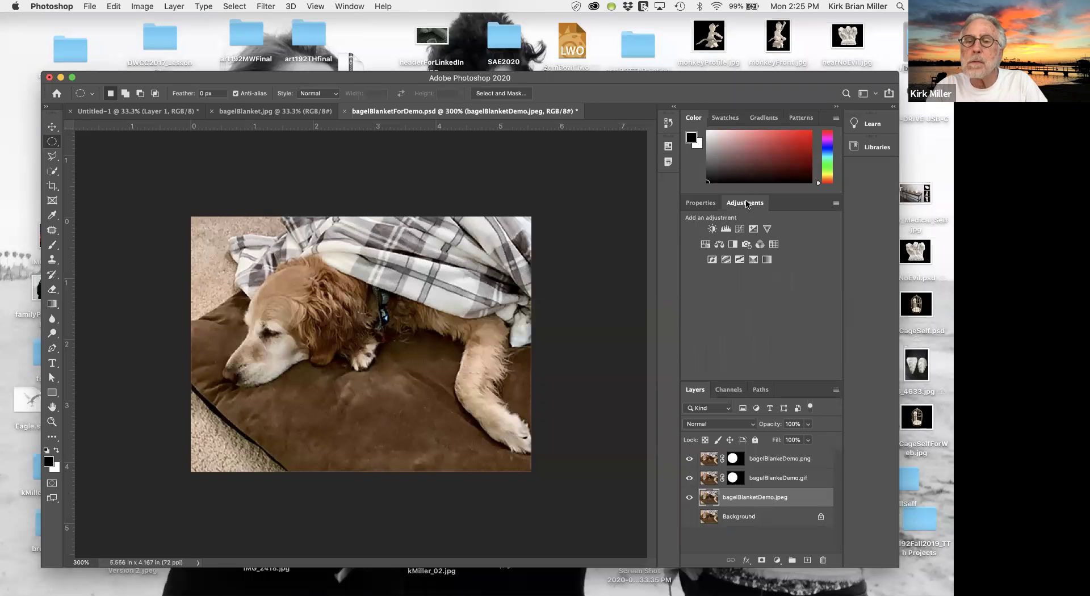
pyautogui.click(712, 229)
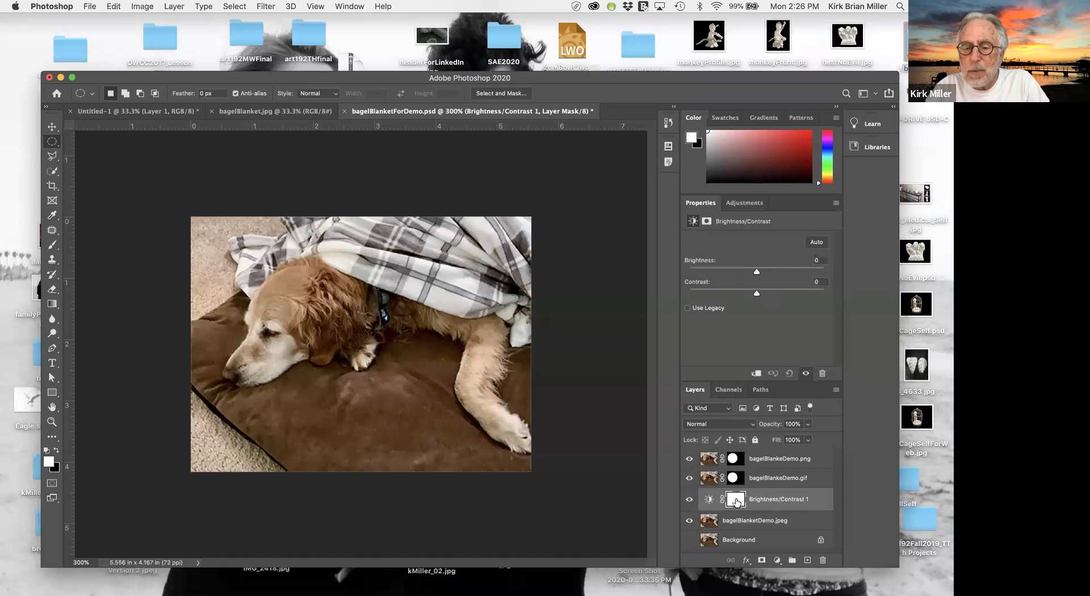
pyautogui.moveTo(759, 495); pyautogui.dragTo(823, 561)
pyautogui.click(733, 204)
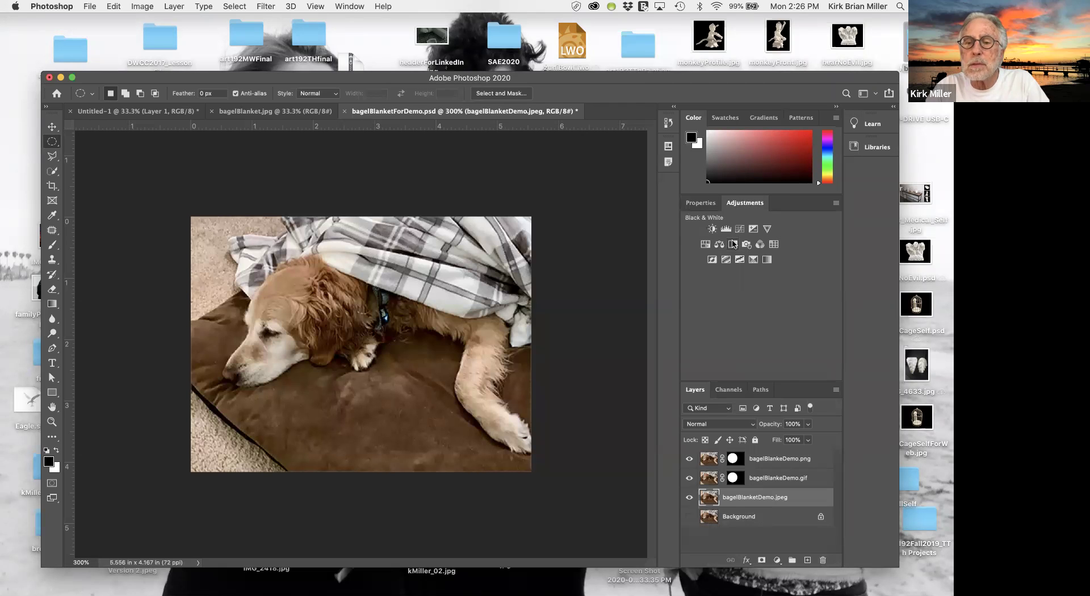
pyautogui.click(733, 244)
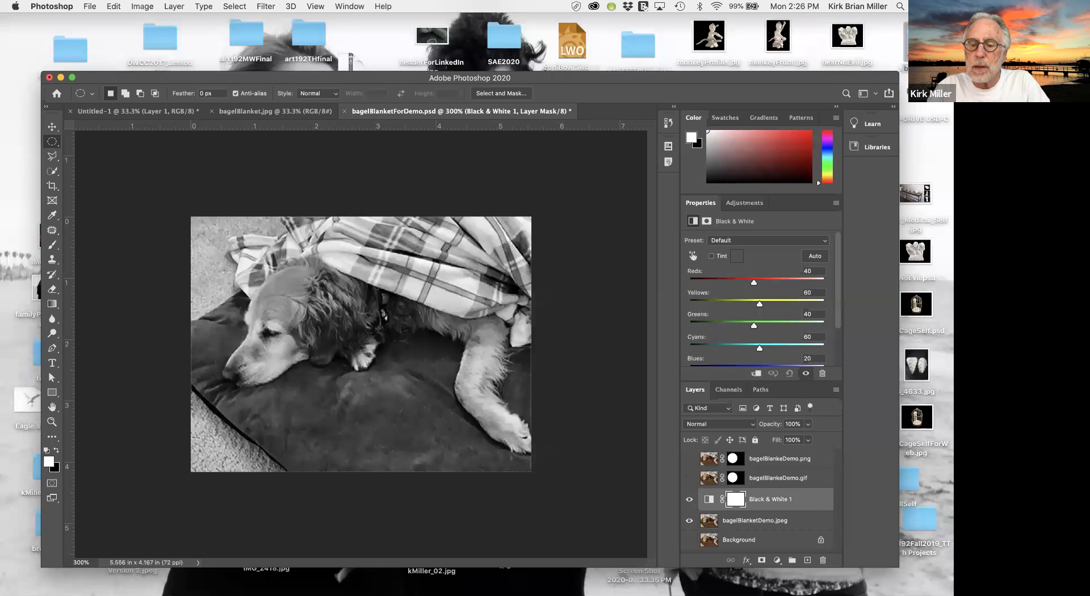
# Step: Switch to the bagelDemo folder in Finder, preview bagelBlanketForDemo_01.jpg, and close the folder window
pyautogui.press('super+Tab')
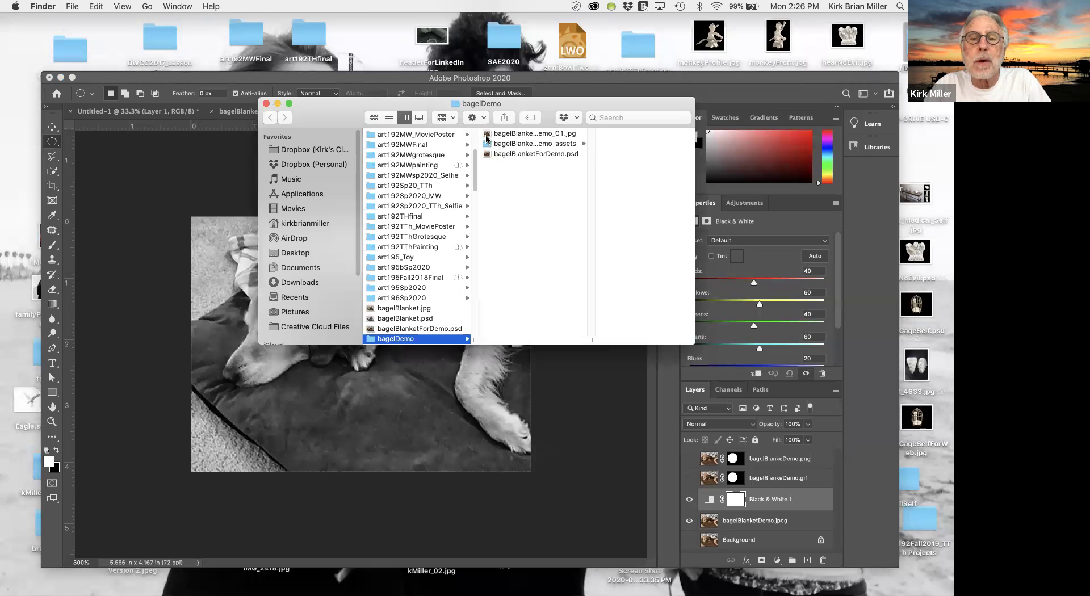
pyautogui.click(487, 134)
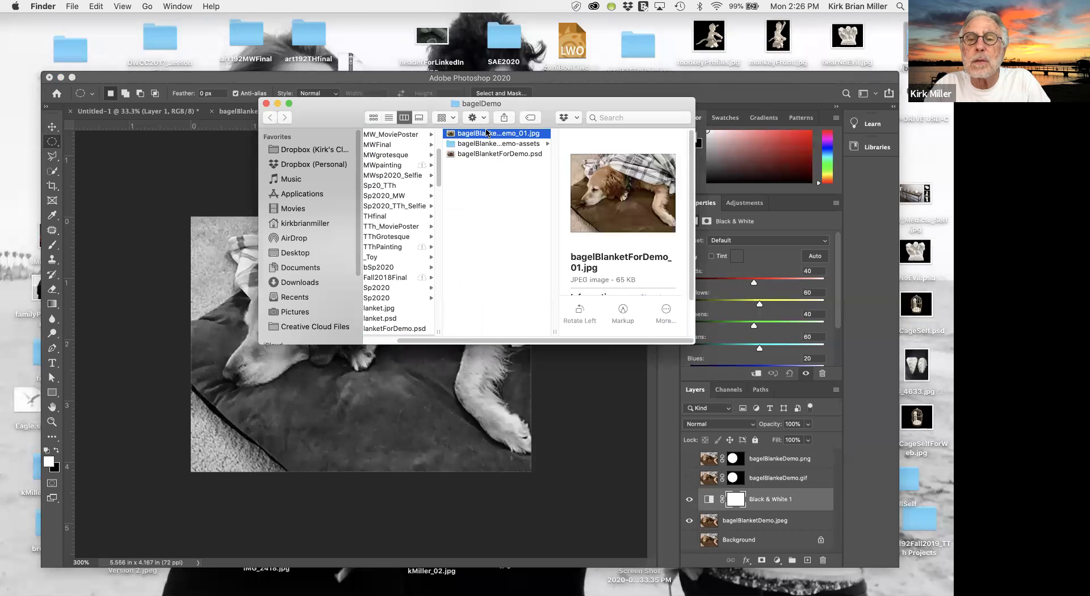
pyautogui.click(265, 104)
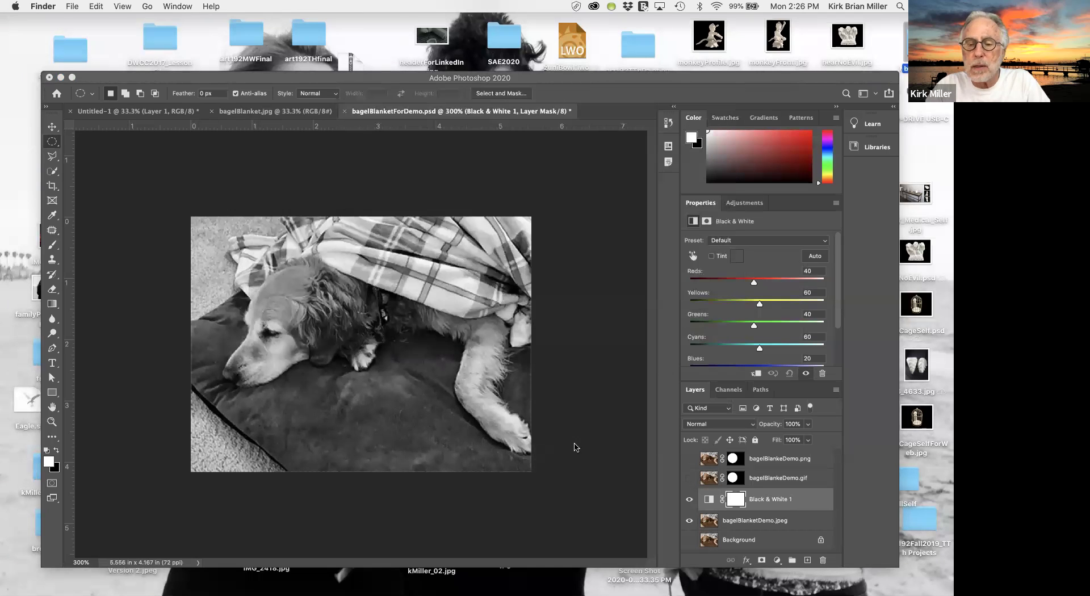
# Step: Select the Black & White 1 and bagelBlanketDemo.jpeg layers together and stamp the visible black-and-white image onto a new layer
pyautogui.click(765, 521)
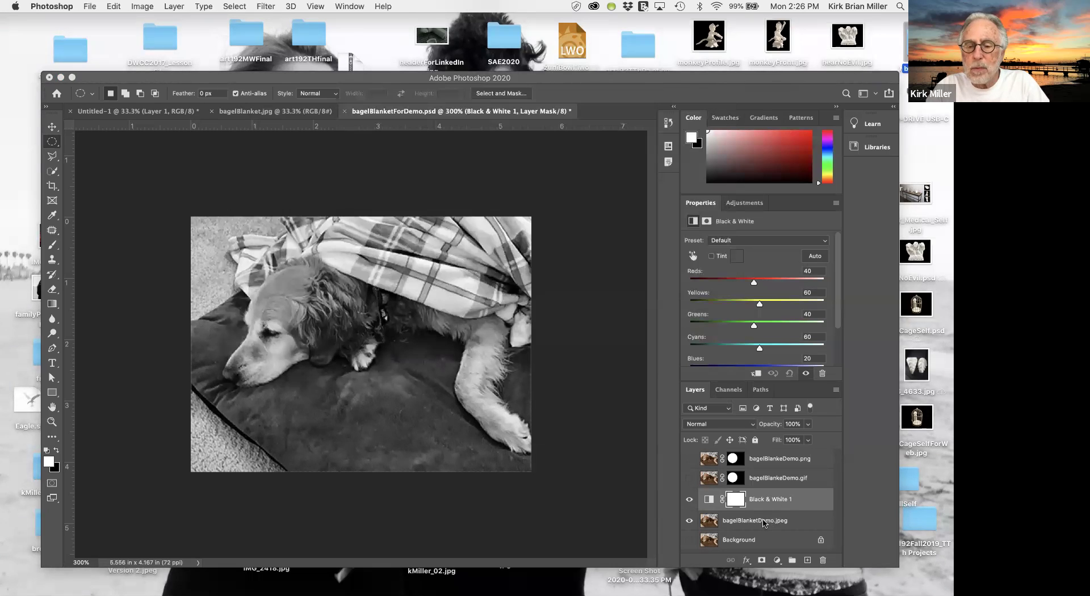
pyautogui.click(765, 522)
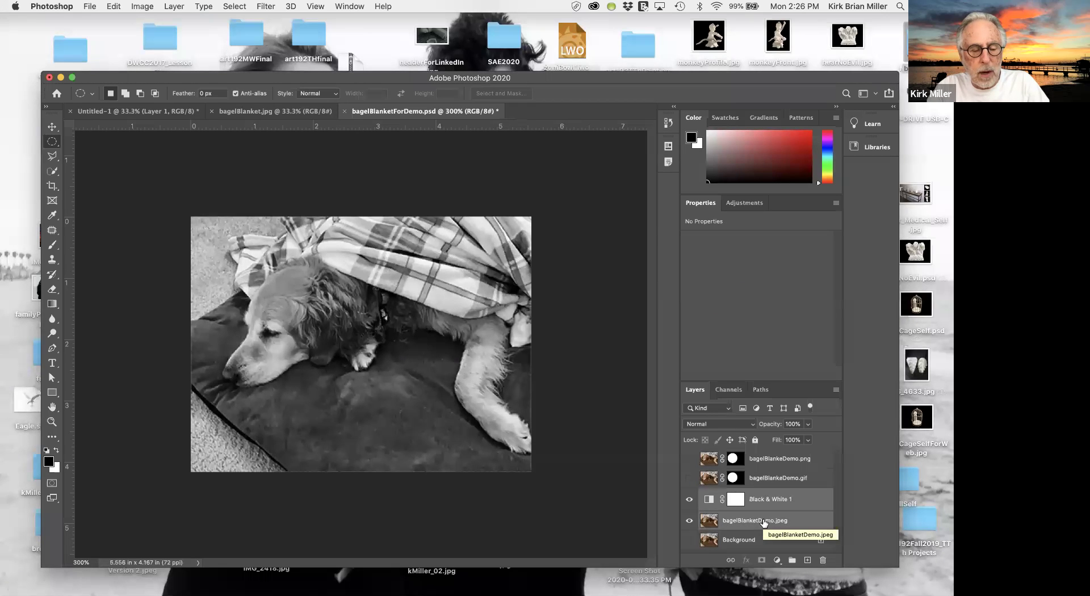
pyautogui.press('super+alt+shift+e')
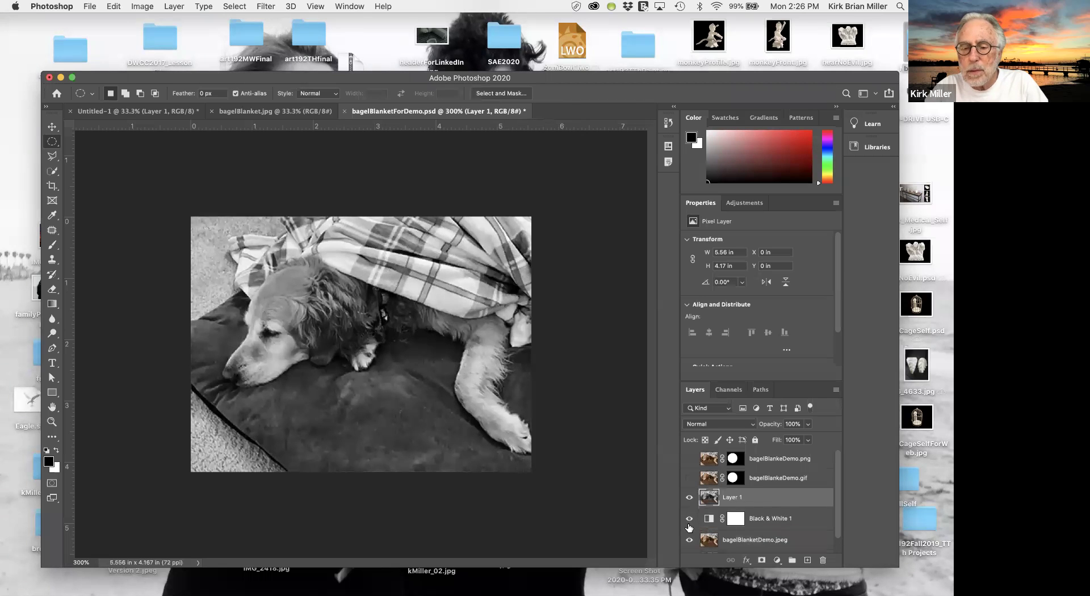
# Step: Rename the stamped black-and-white layer as bagelBlanketDemoBW.jpg
pyautogui.doubleClick(737, 499)
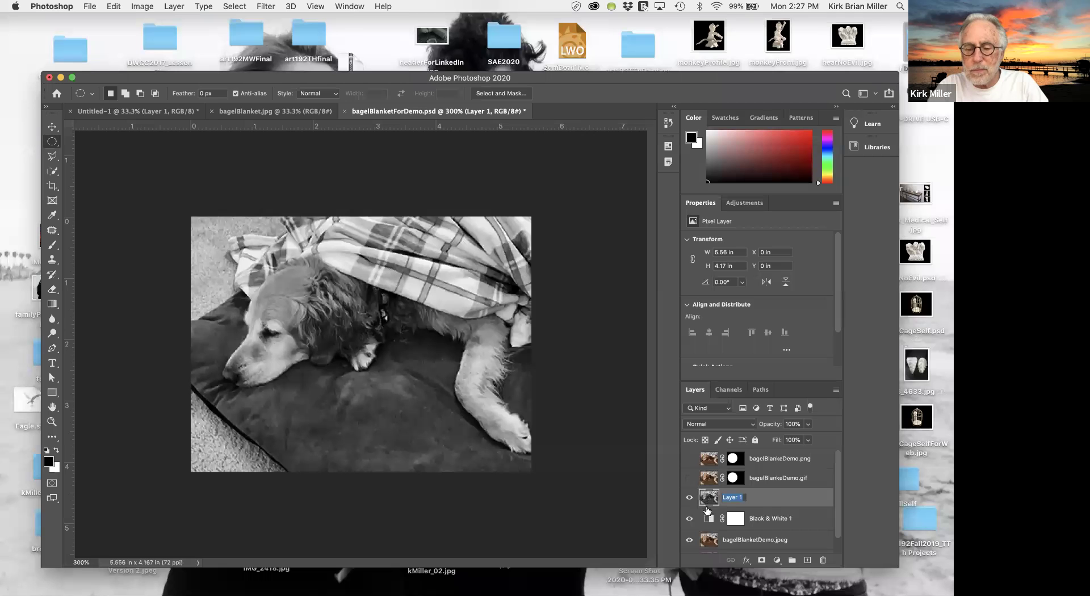
pyautogui.write('B')
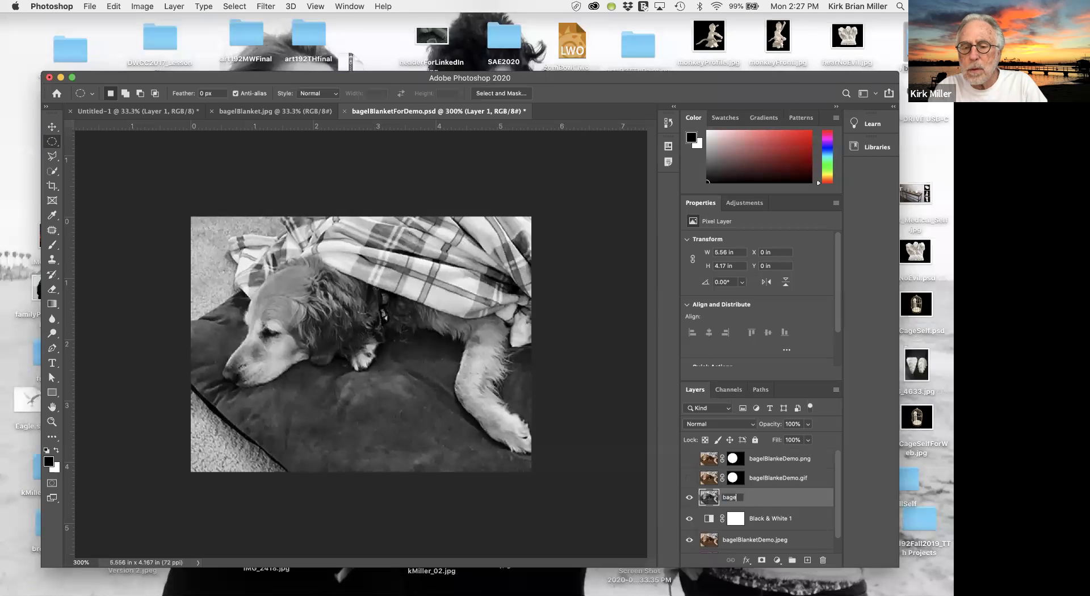
pyautogui.write('agelBla')
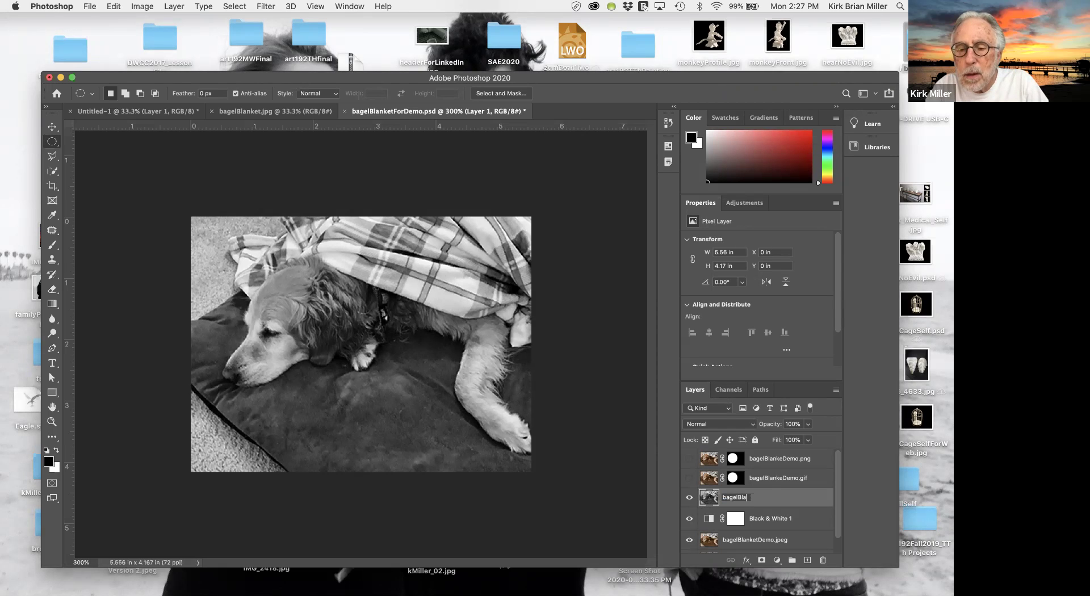
pyautogui.write('nketDe')
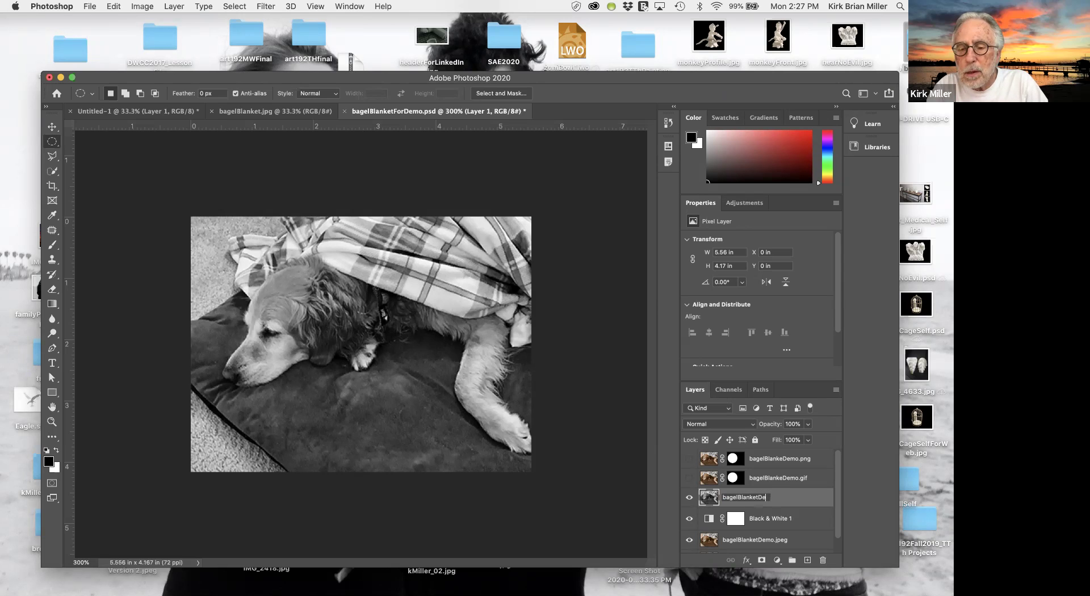
pyautogui.write('omoBW')
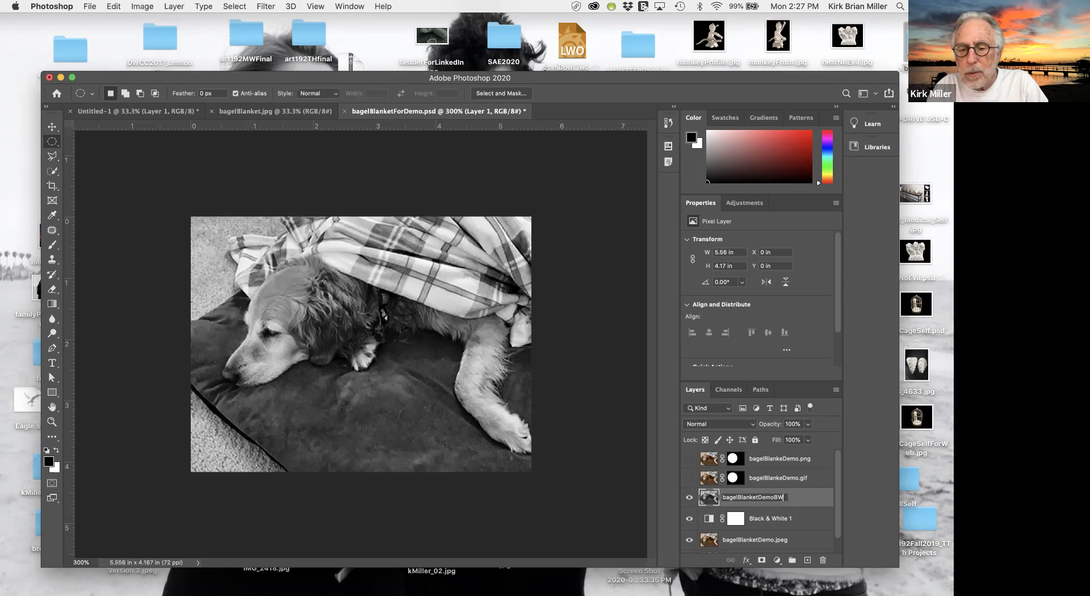
pyautogui.write('.jpg')
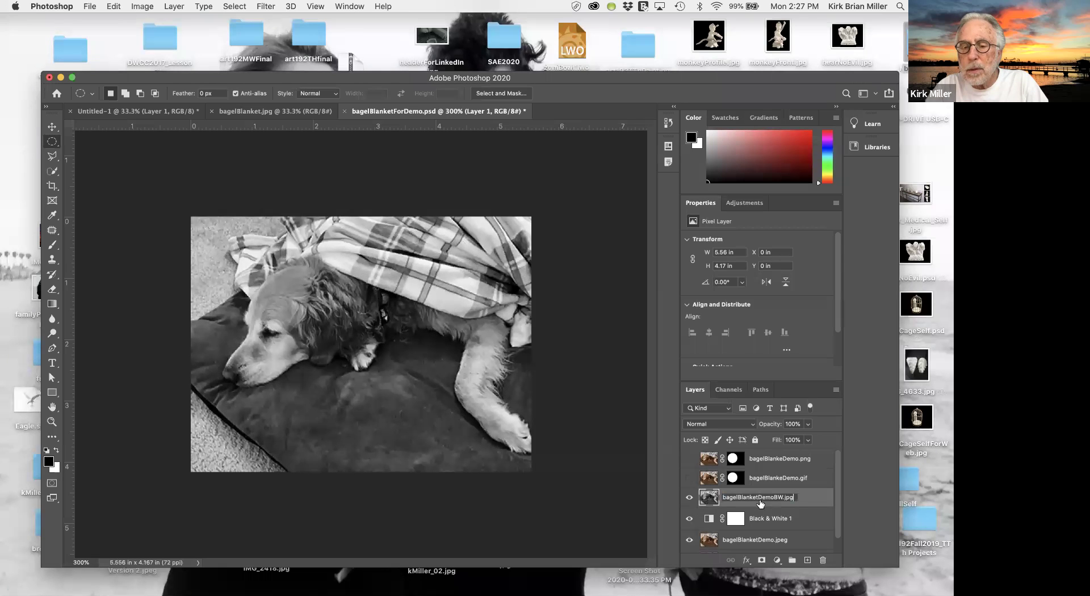
pyautogui.click(807, 501)
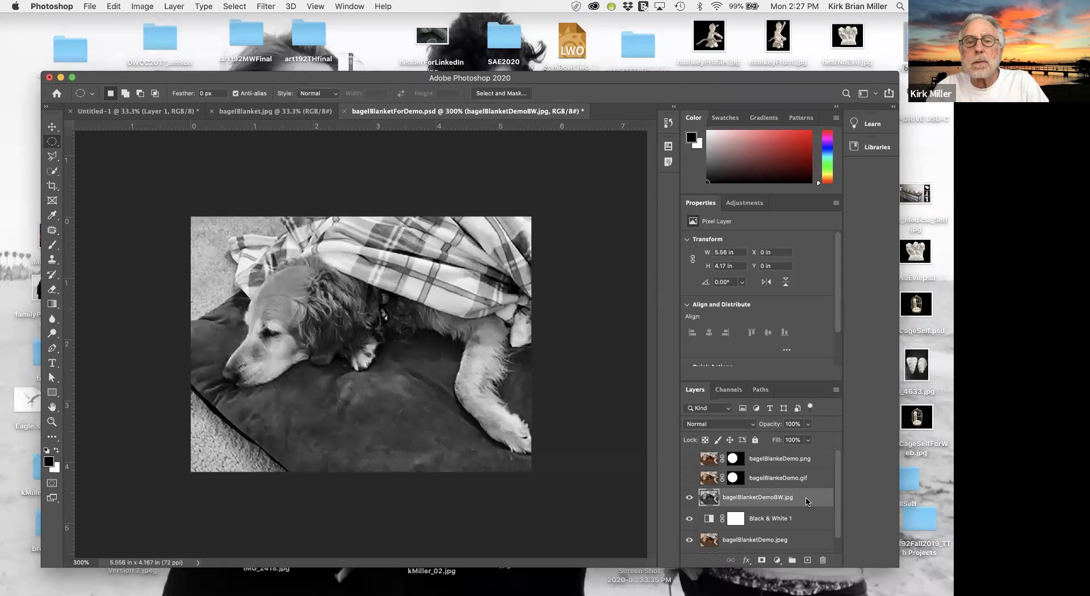
# Step: Switch to the bagelDemo folder in Finder and preview bagelBlanketDemoBW.jpg in the bagelBlanketForDemo-assets folder
pyautogui.press('super+Tab')
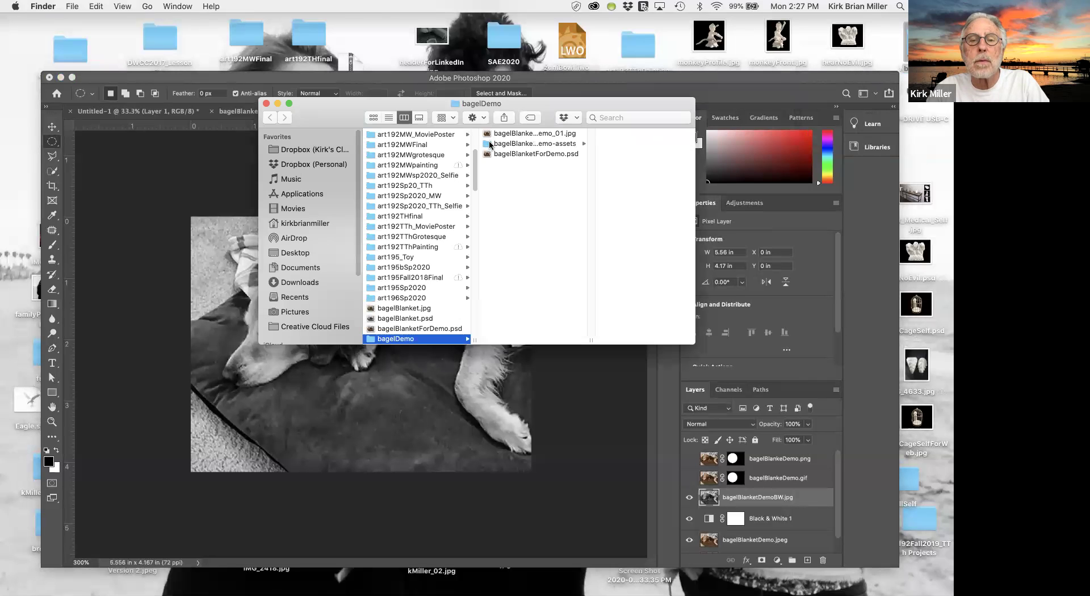
pyautogui.click(488, 144)
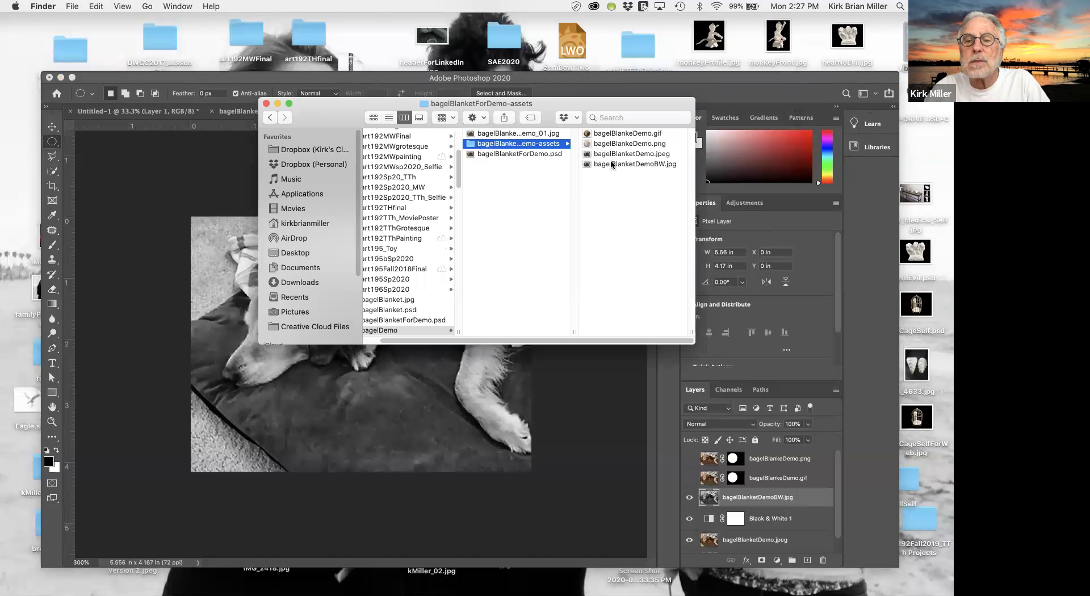
pyautogui.click(606, 164)
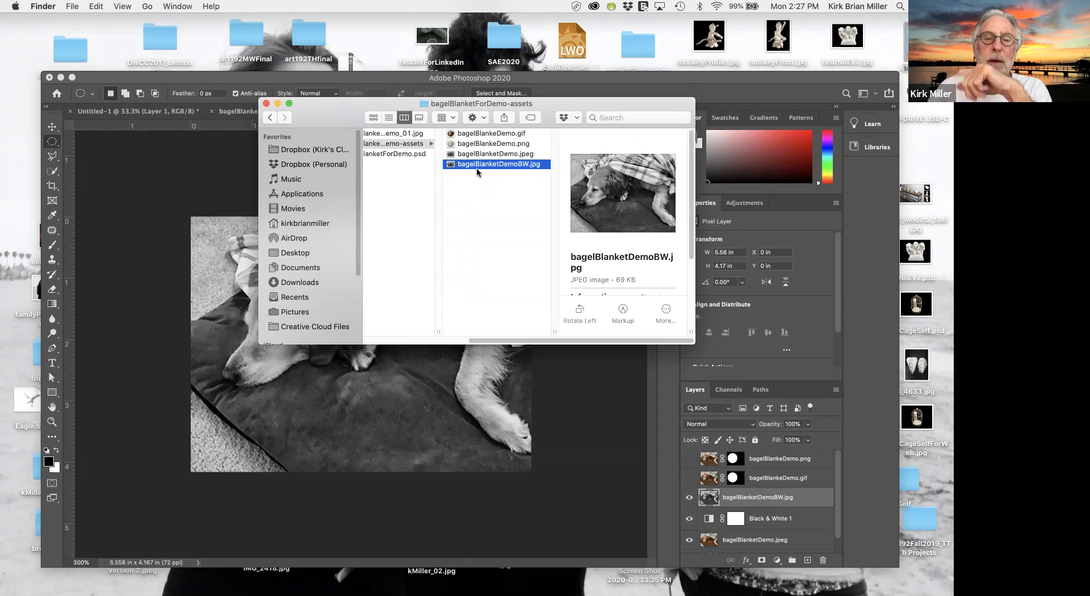
pyautogui.hscroll(-3, 437, 202)
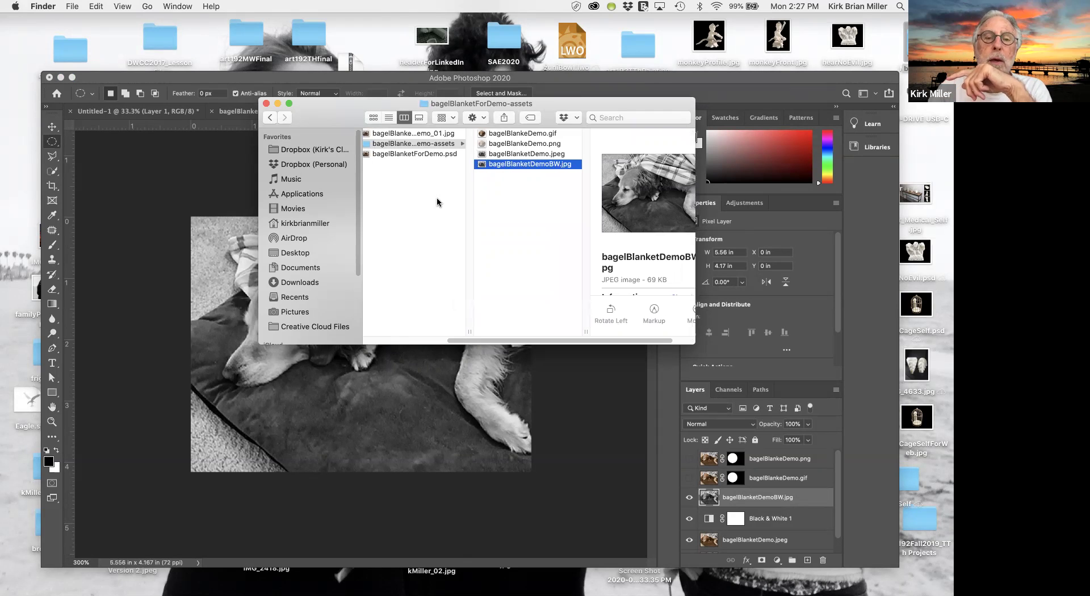
# Step: Preview bagelBlanketForDemo.psd in the bagelDemo folder, move the folder window lower over the dog photo, and close it
pyautogui.click(415, 155)
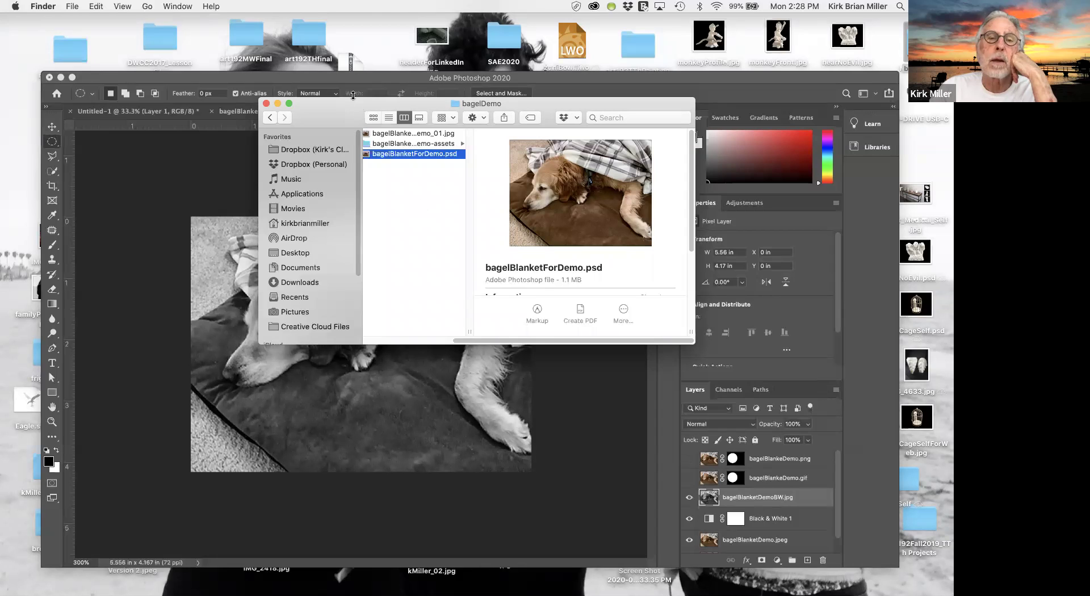
pyautogui.moveTo(336, 106); pyautogui.dragTo(353, 149)
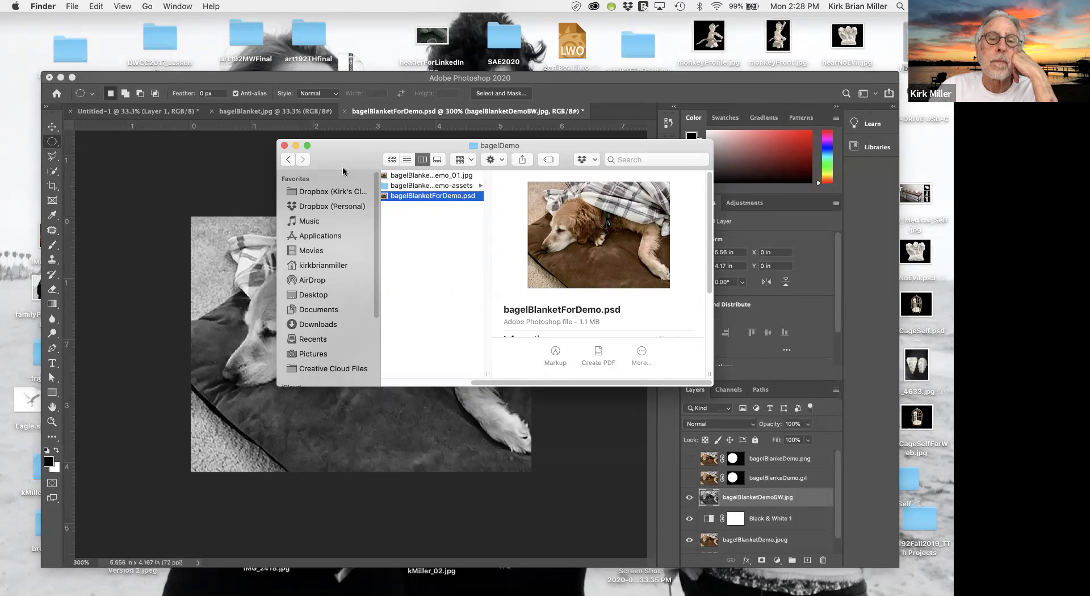
pyautogui.moveTo(345, 162); pyautogui.dragTo(363, 189)
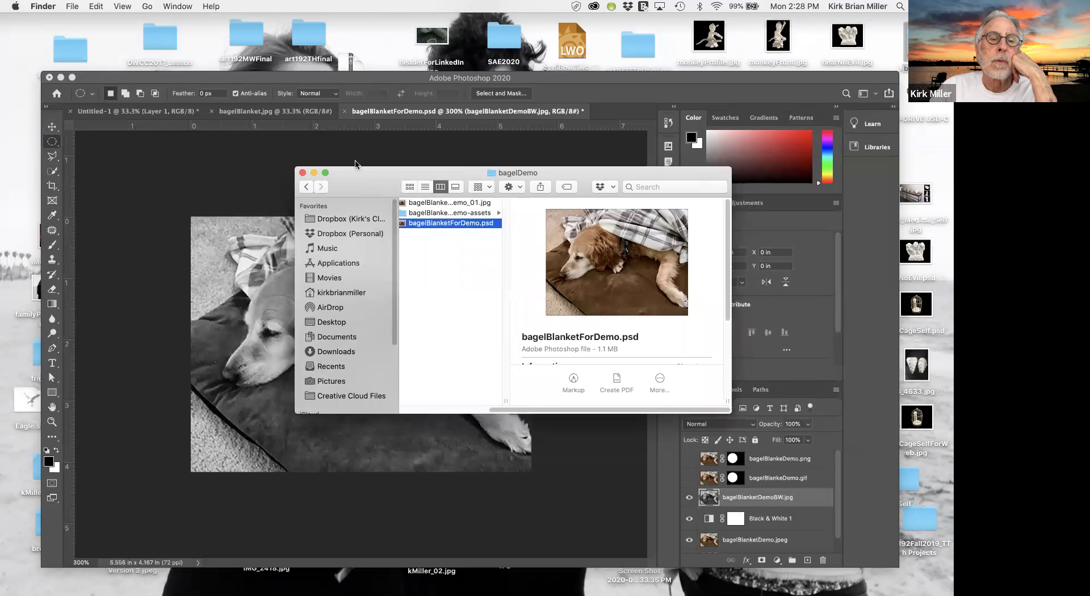
pyautogui.moveTo(373, 176); pyautogui.dragTo(397, 192)
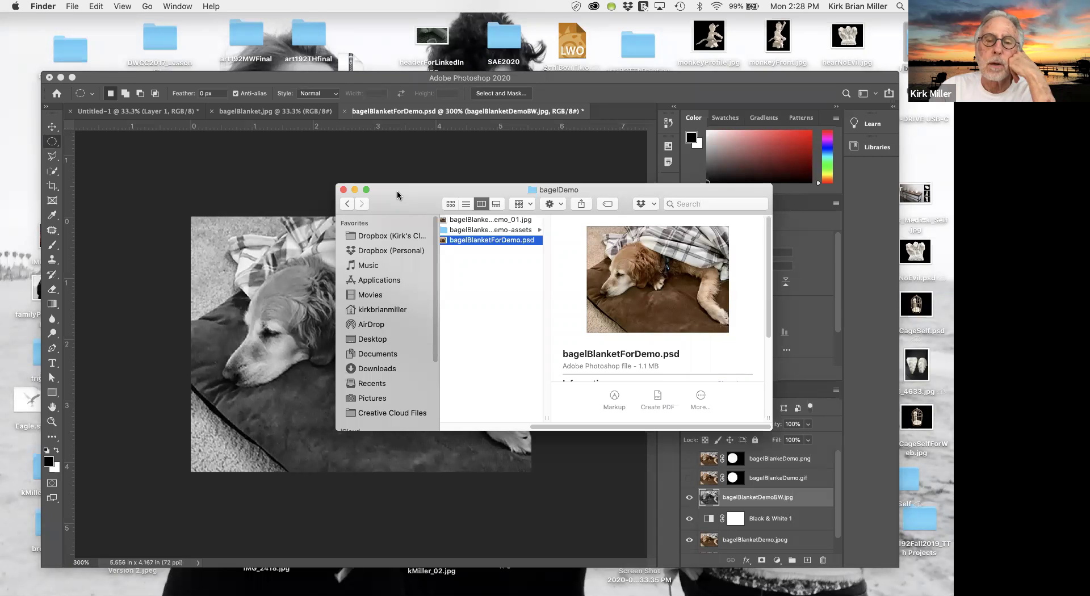
pyautogui.click(344, 190)
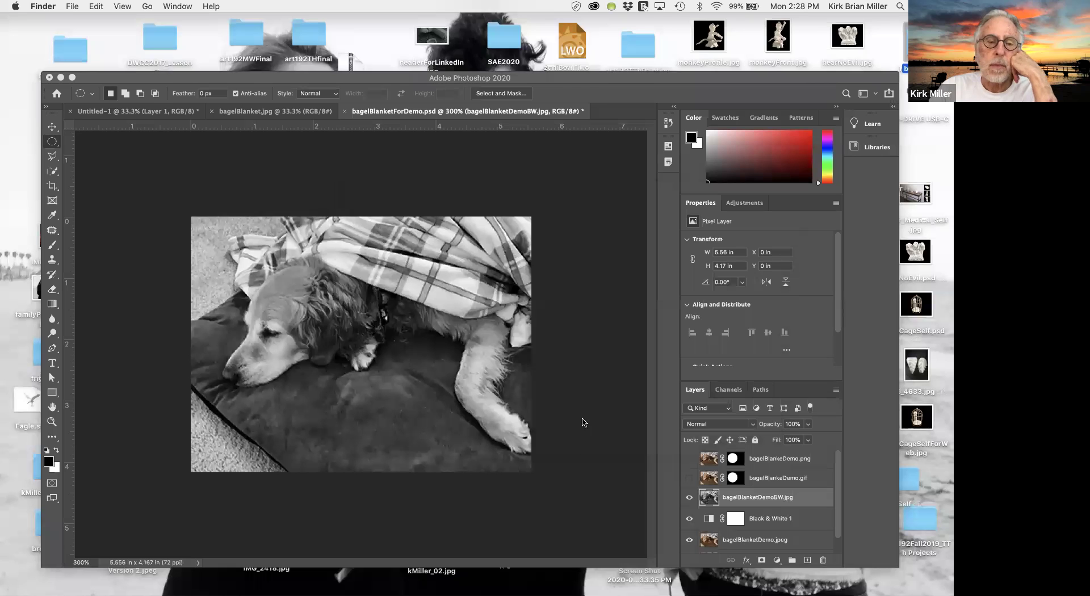
# Step: Show the bagelBlankeDemo.gif and bagelBlankeDemo.png layers again and save the document
pyautogui.click(689, 477)
pyautogui.click(689, 458)
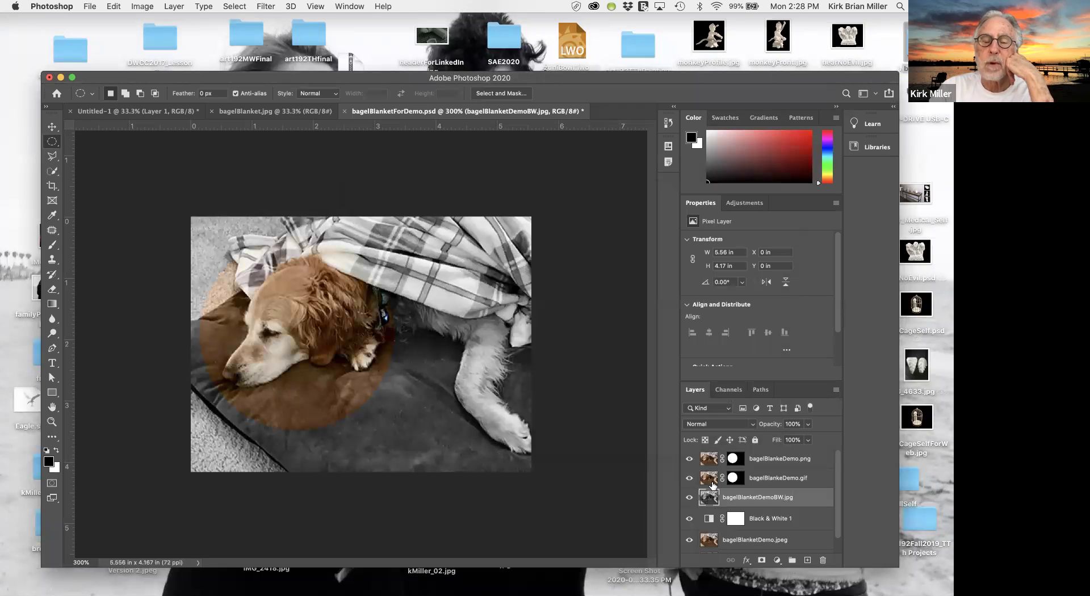
pyautogui.scroll(-1, 711, 482)
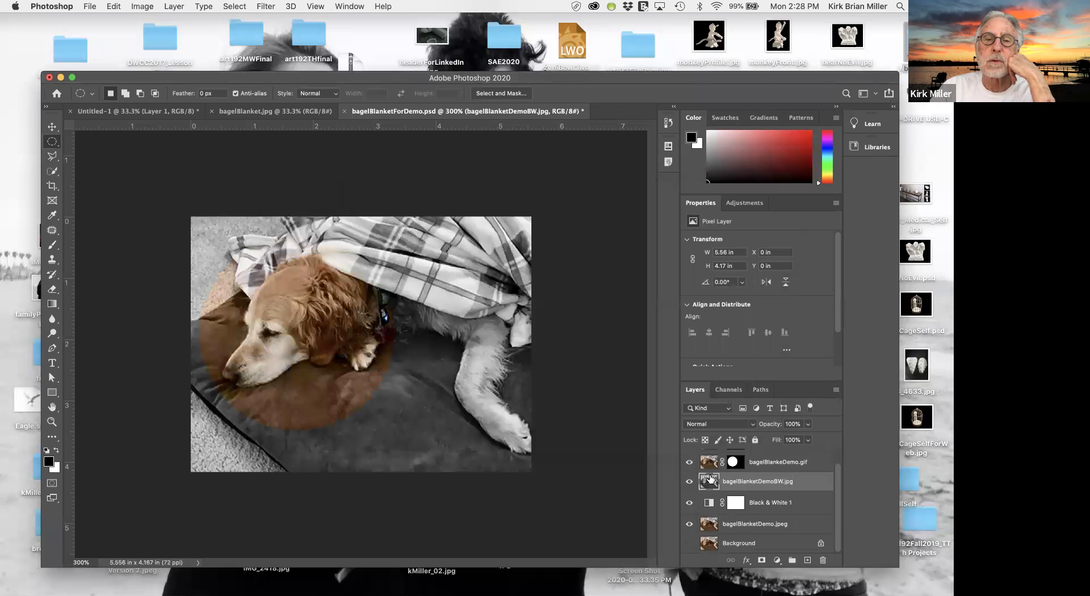
pyautogui.click(91, 7)
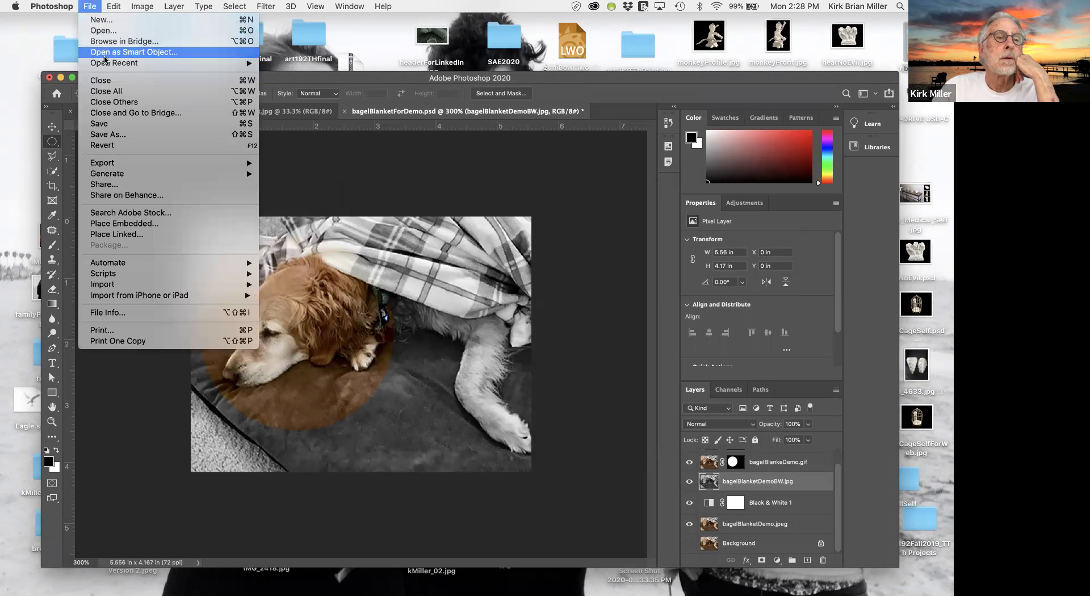
pyautogui.click(116, 124)
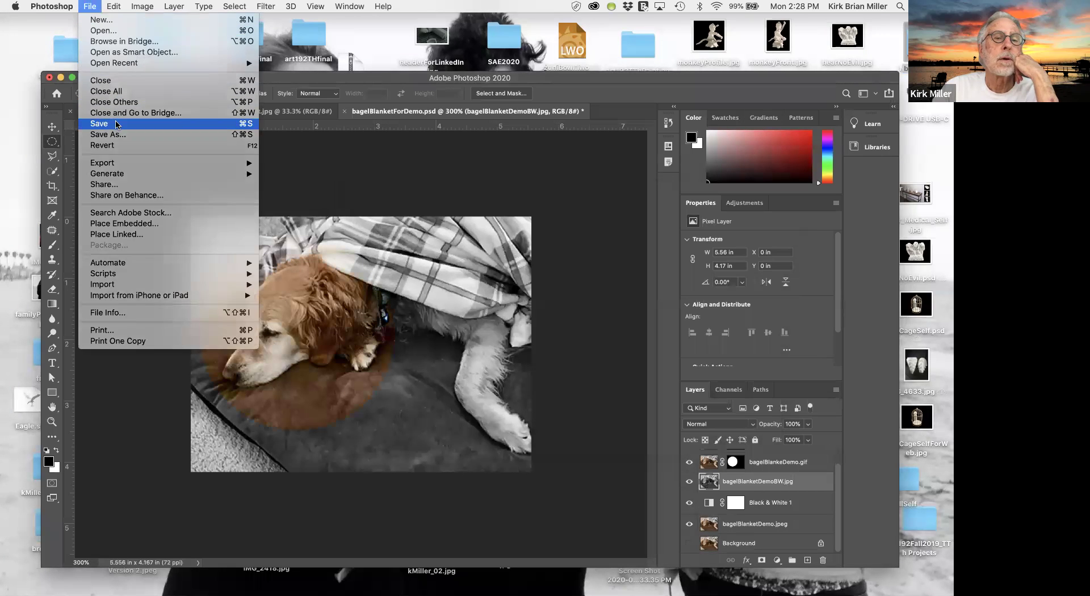